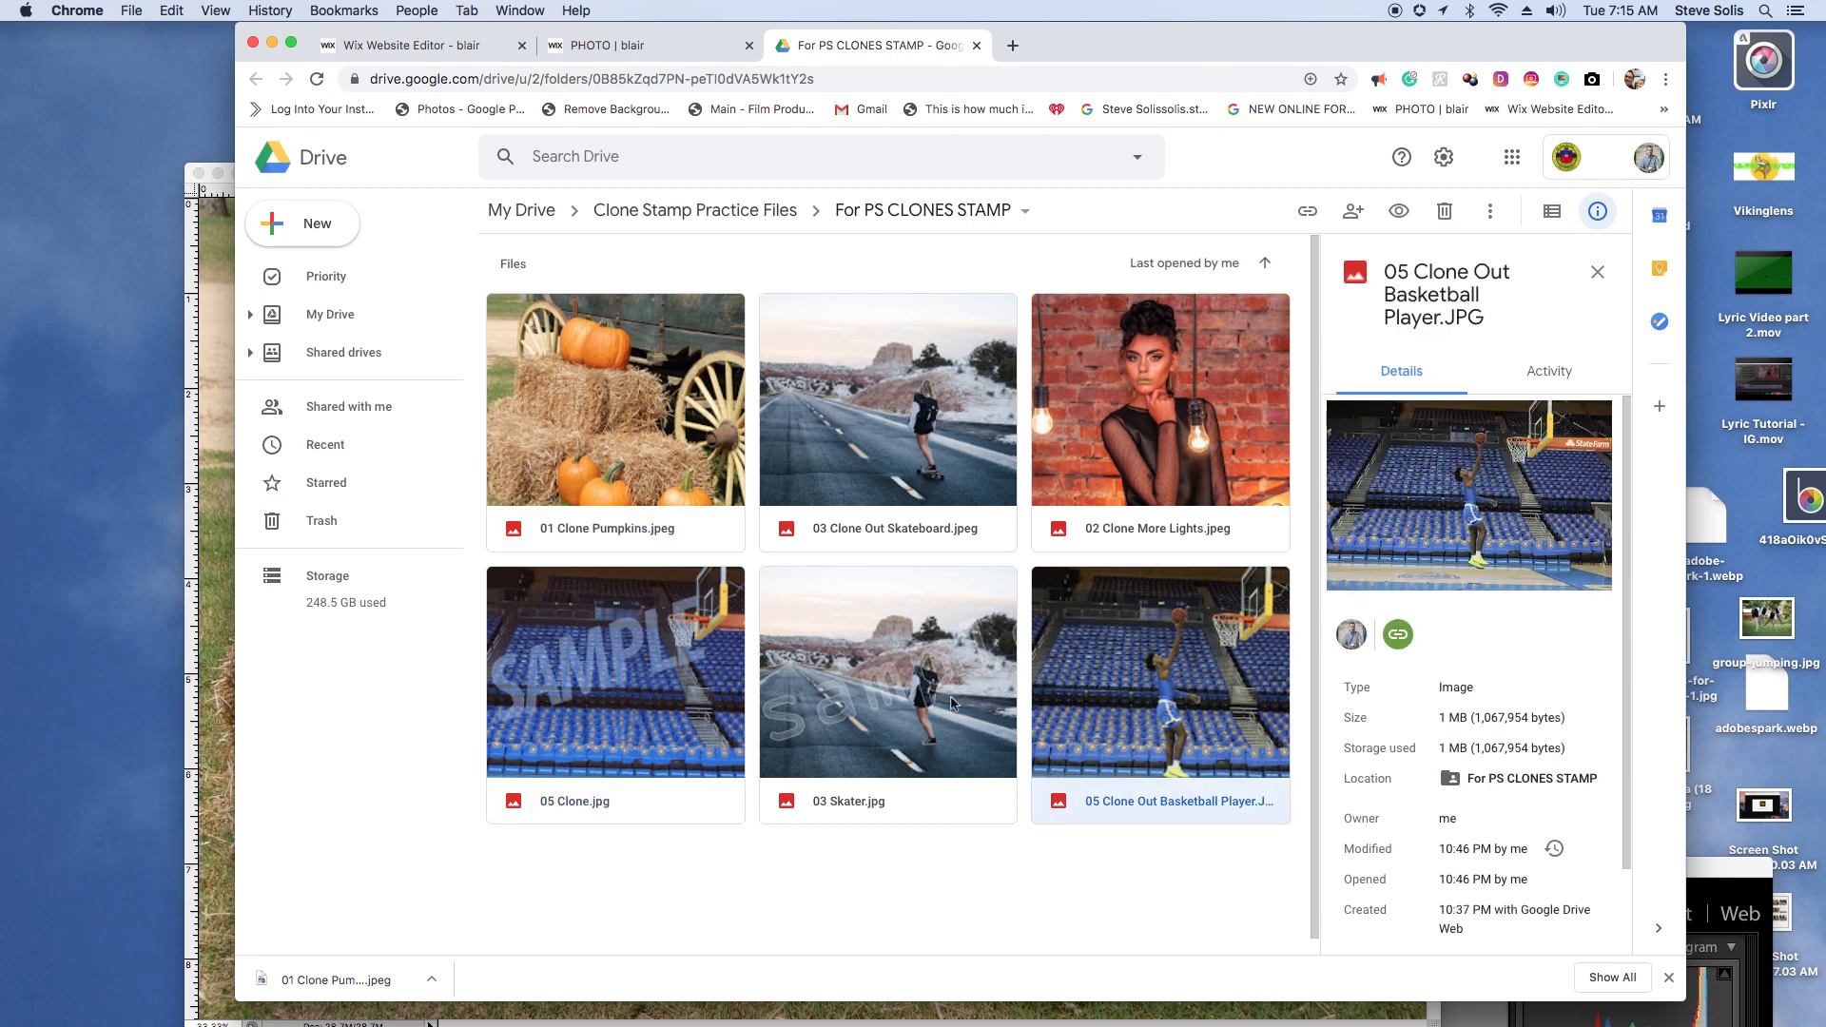
Step: Check the skateboarder, basketball player and 05 Clone.jpg practice images in the For PS CLONES STAMP folder
click(949, 486)
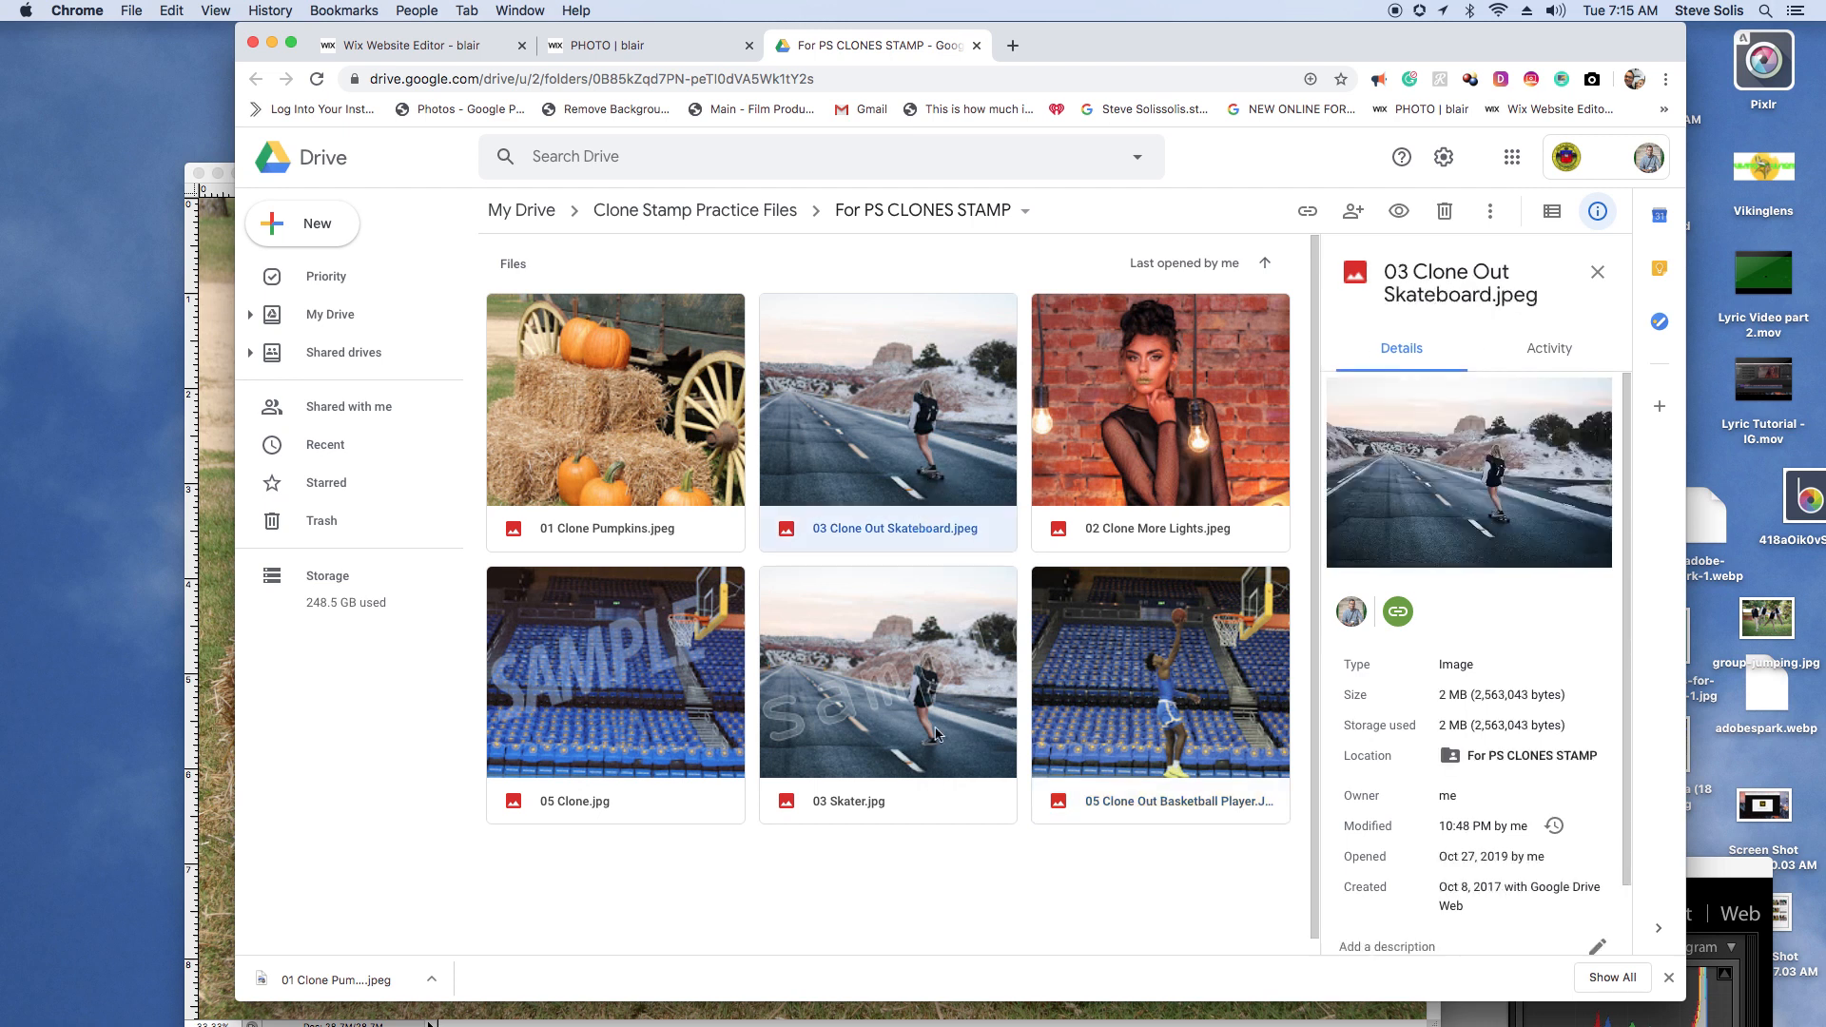
click(1153, 709)
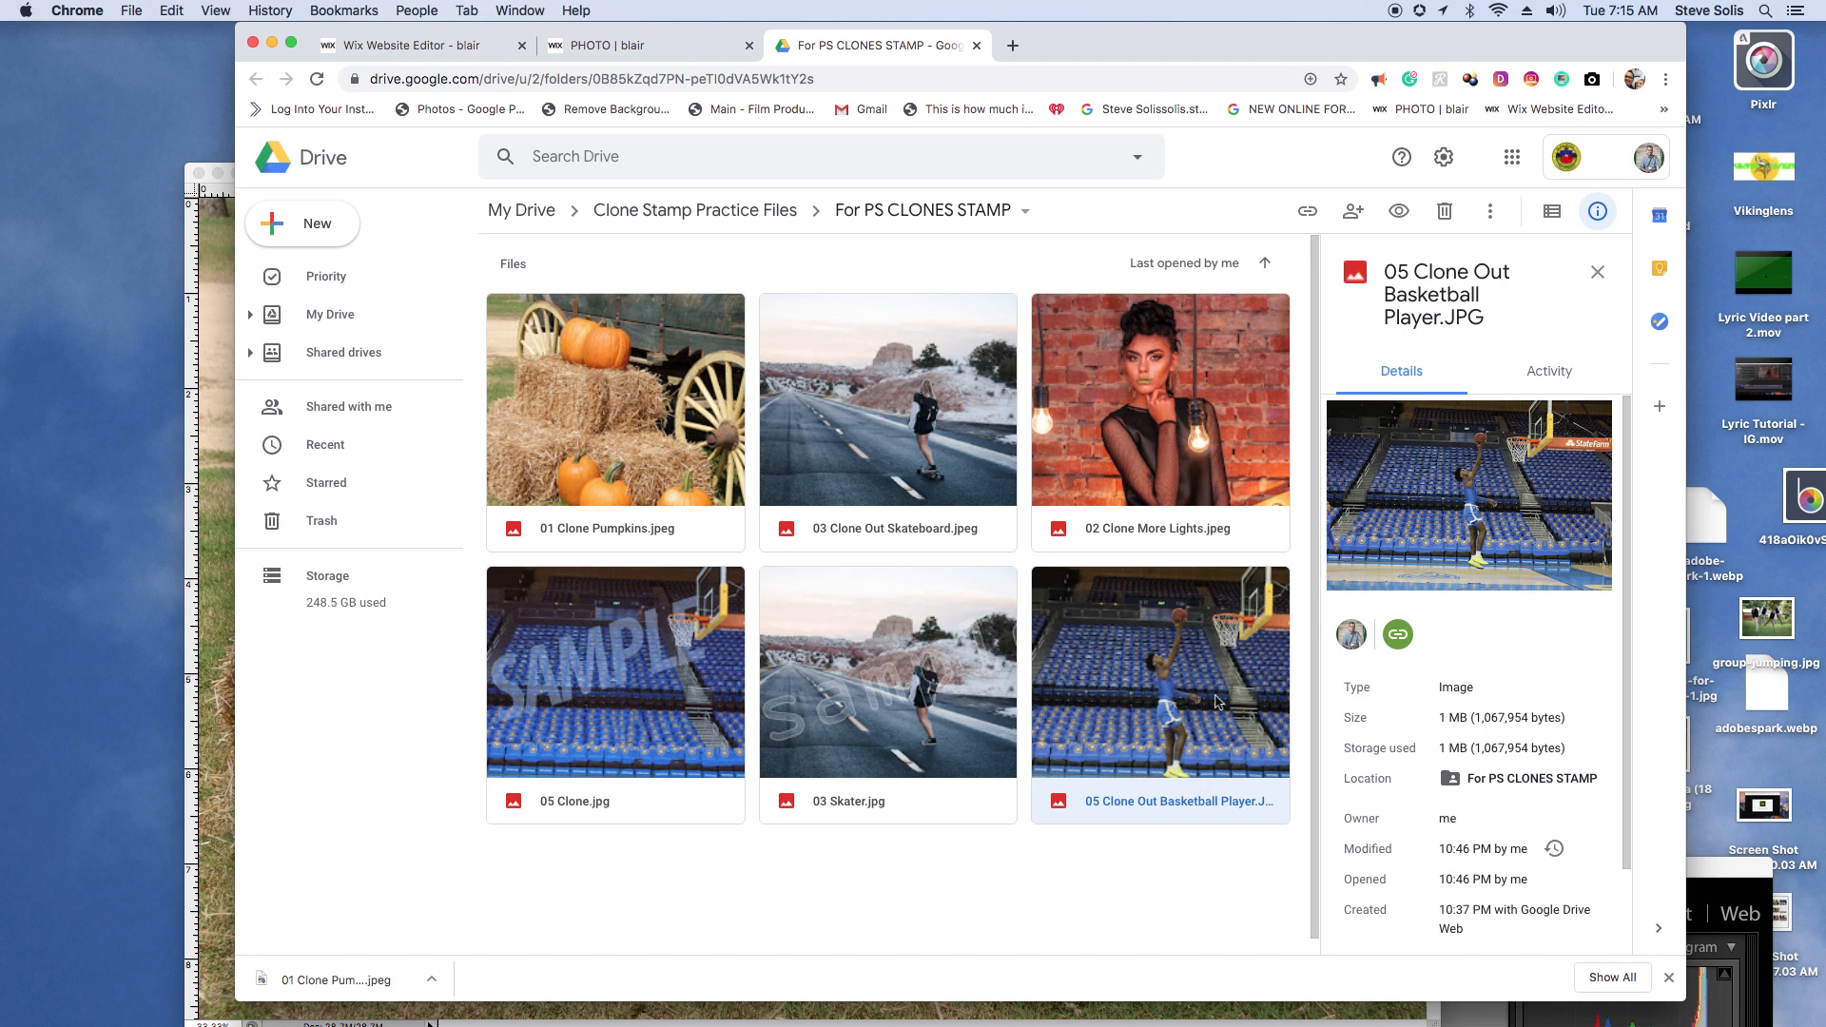
click(677, 720)
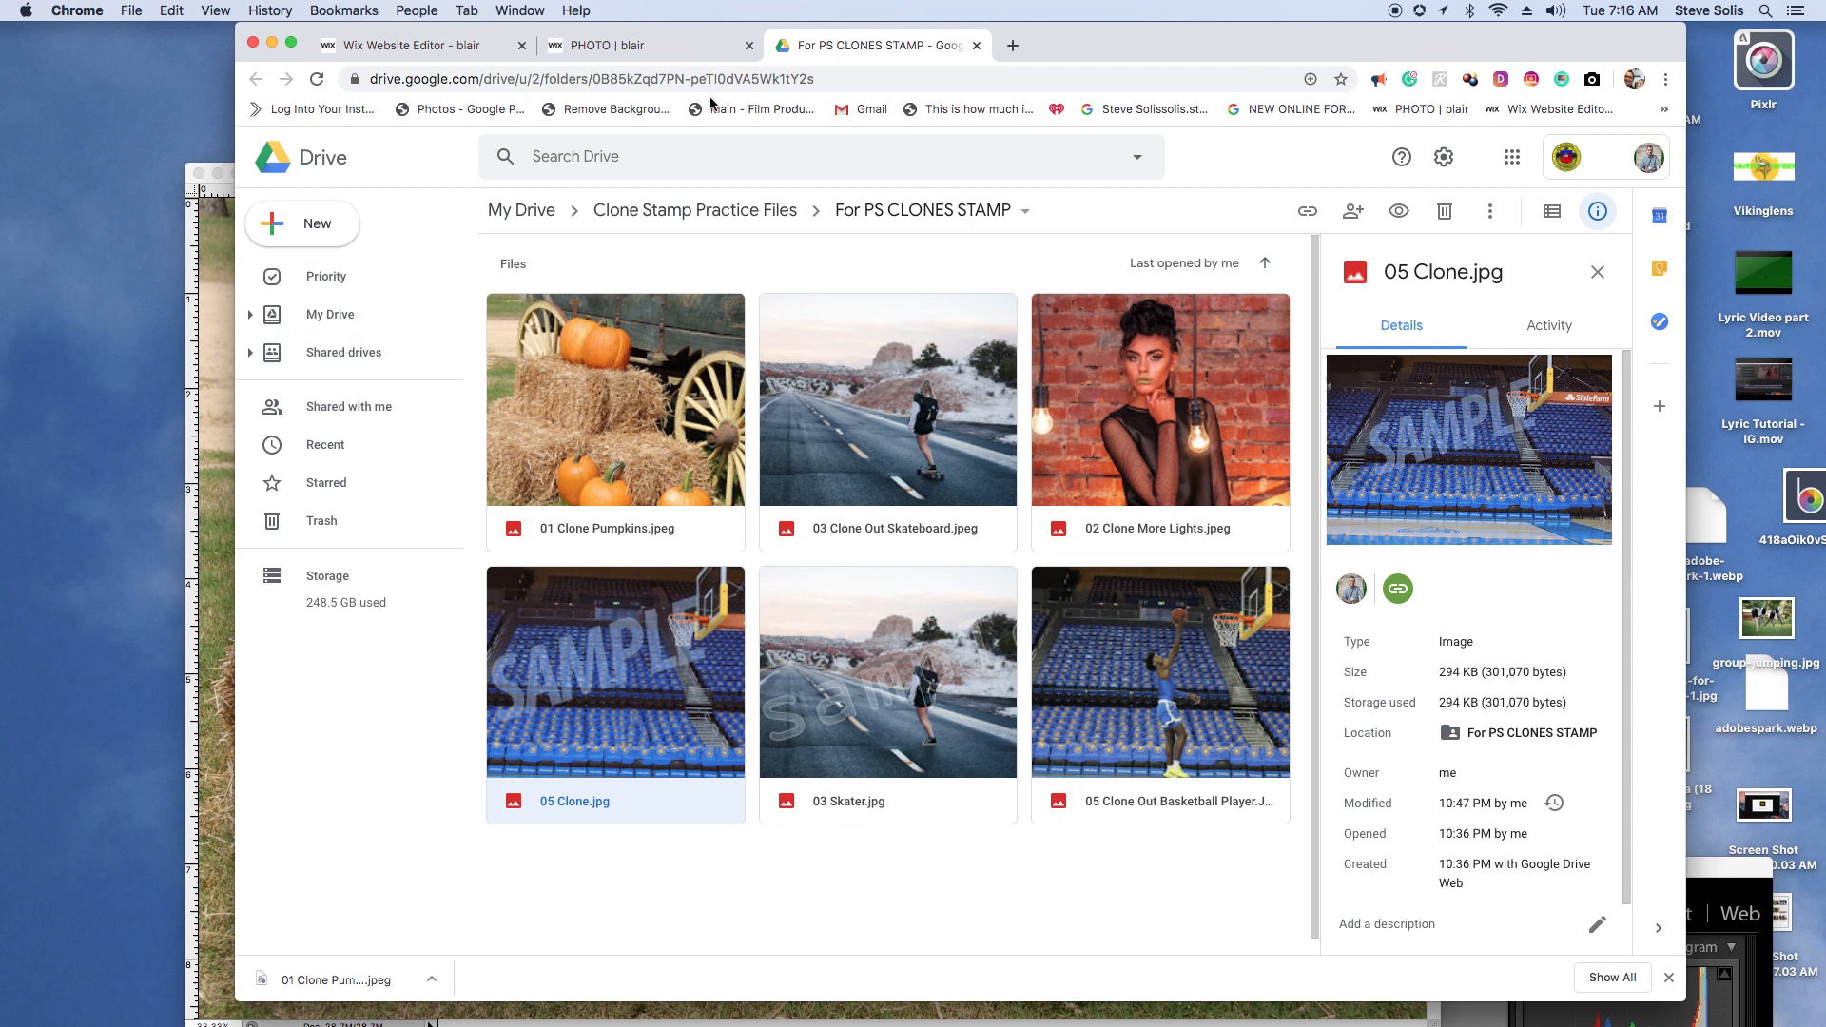
Step: Open the Clone Stamp tutorial linked from the PHOTO class page, and return to the practice files folder
click(687, 49)
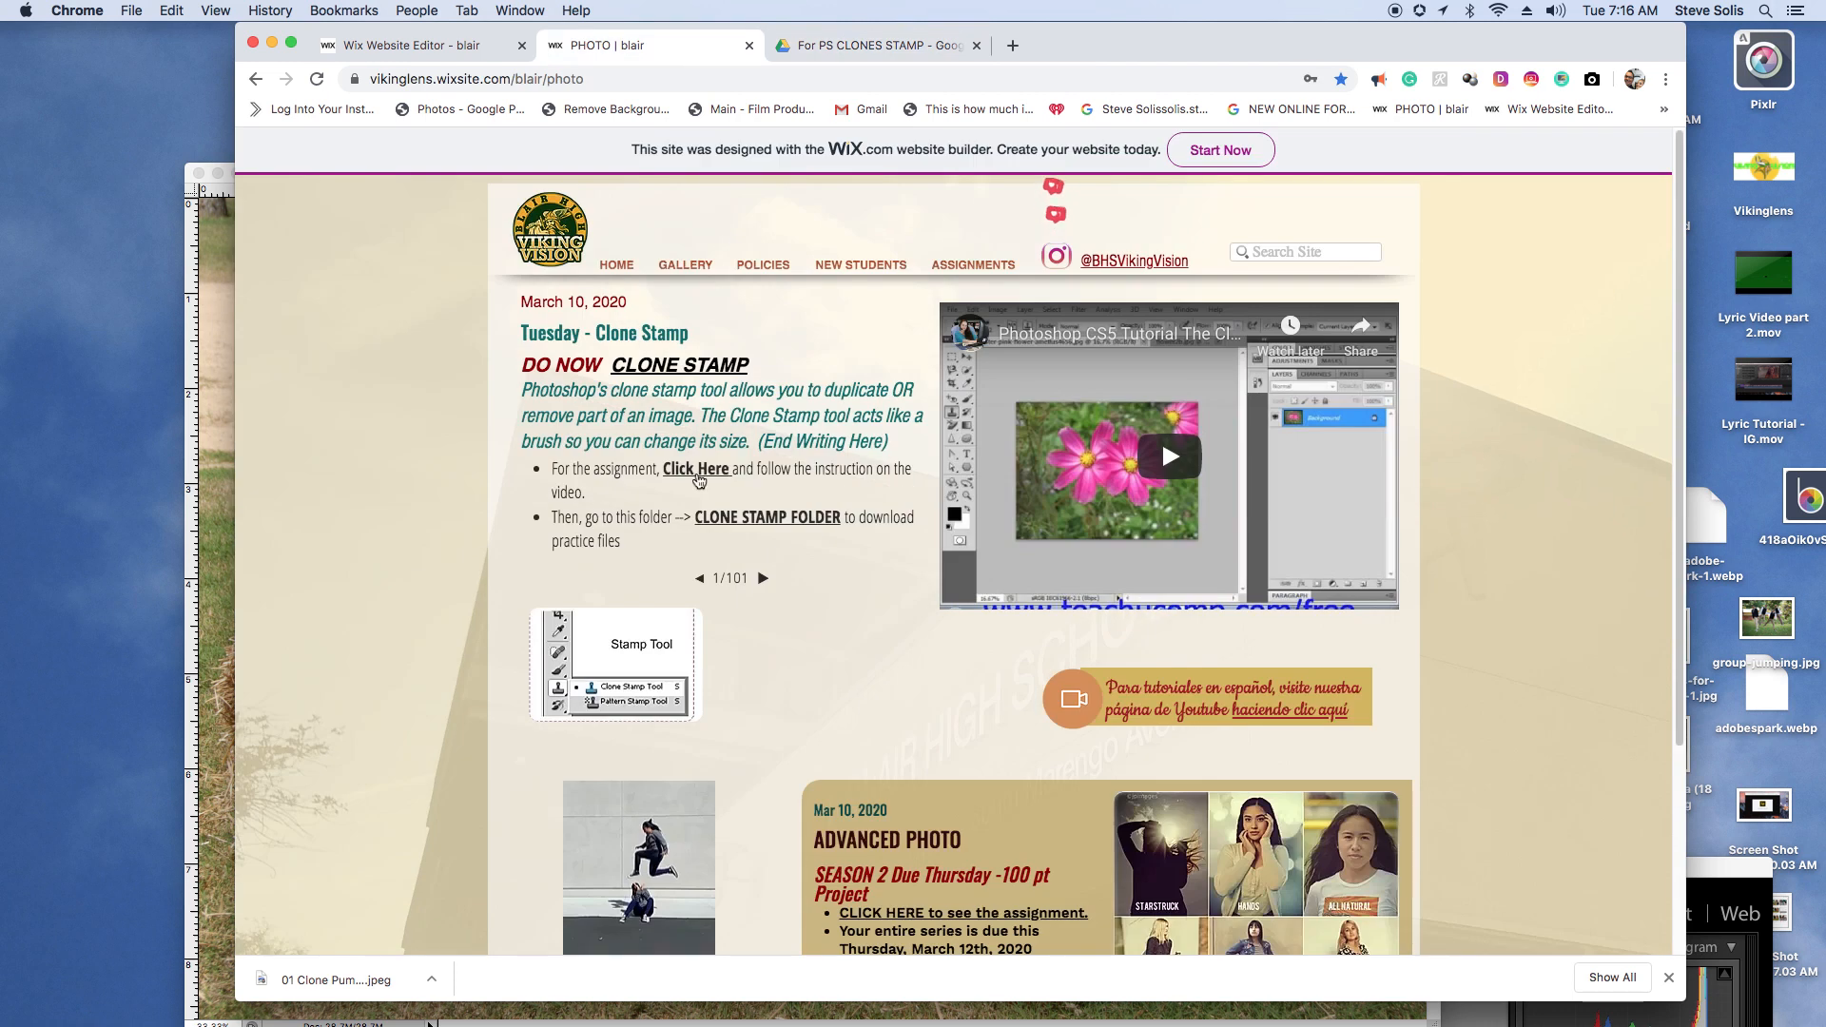
click(697, 470)
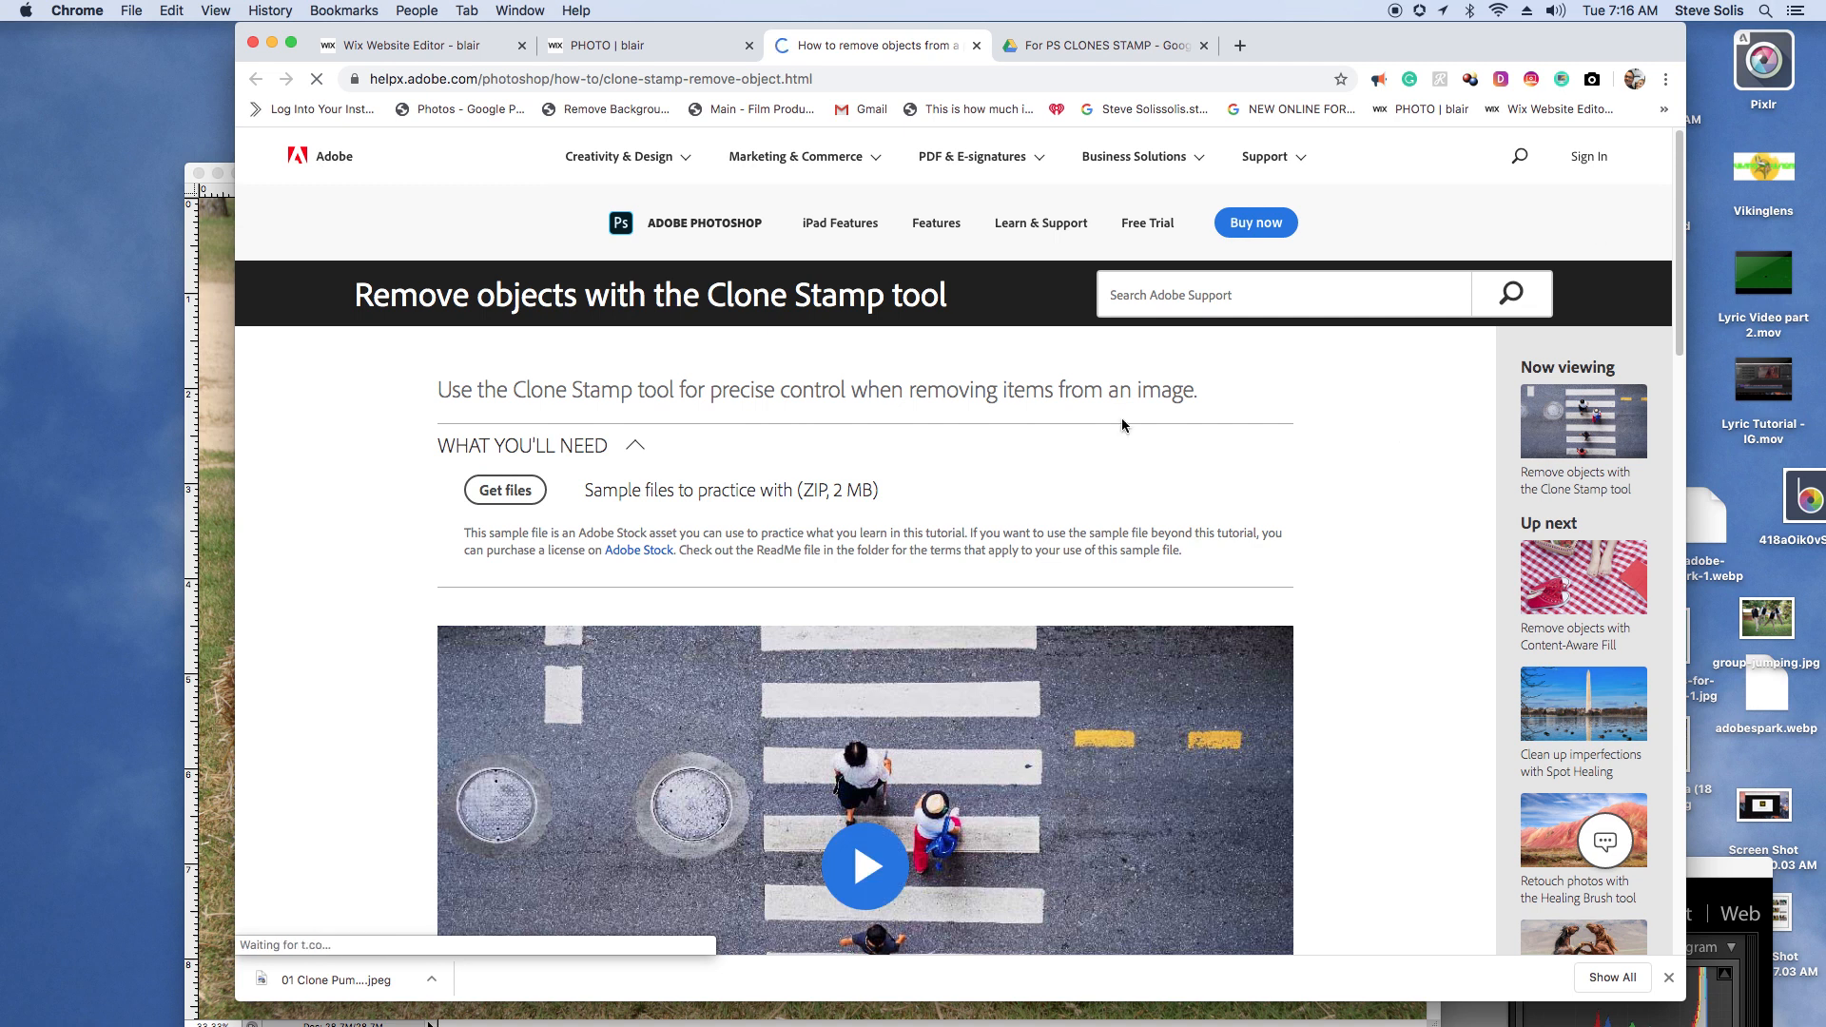
click(1079, 51)
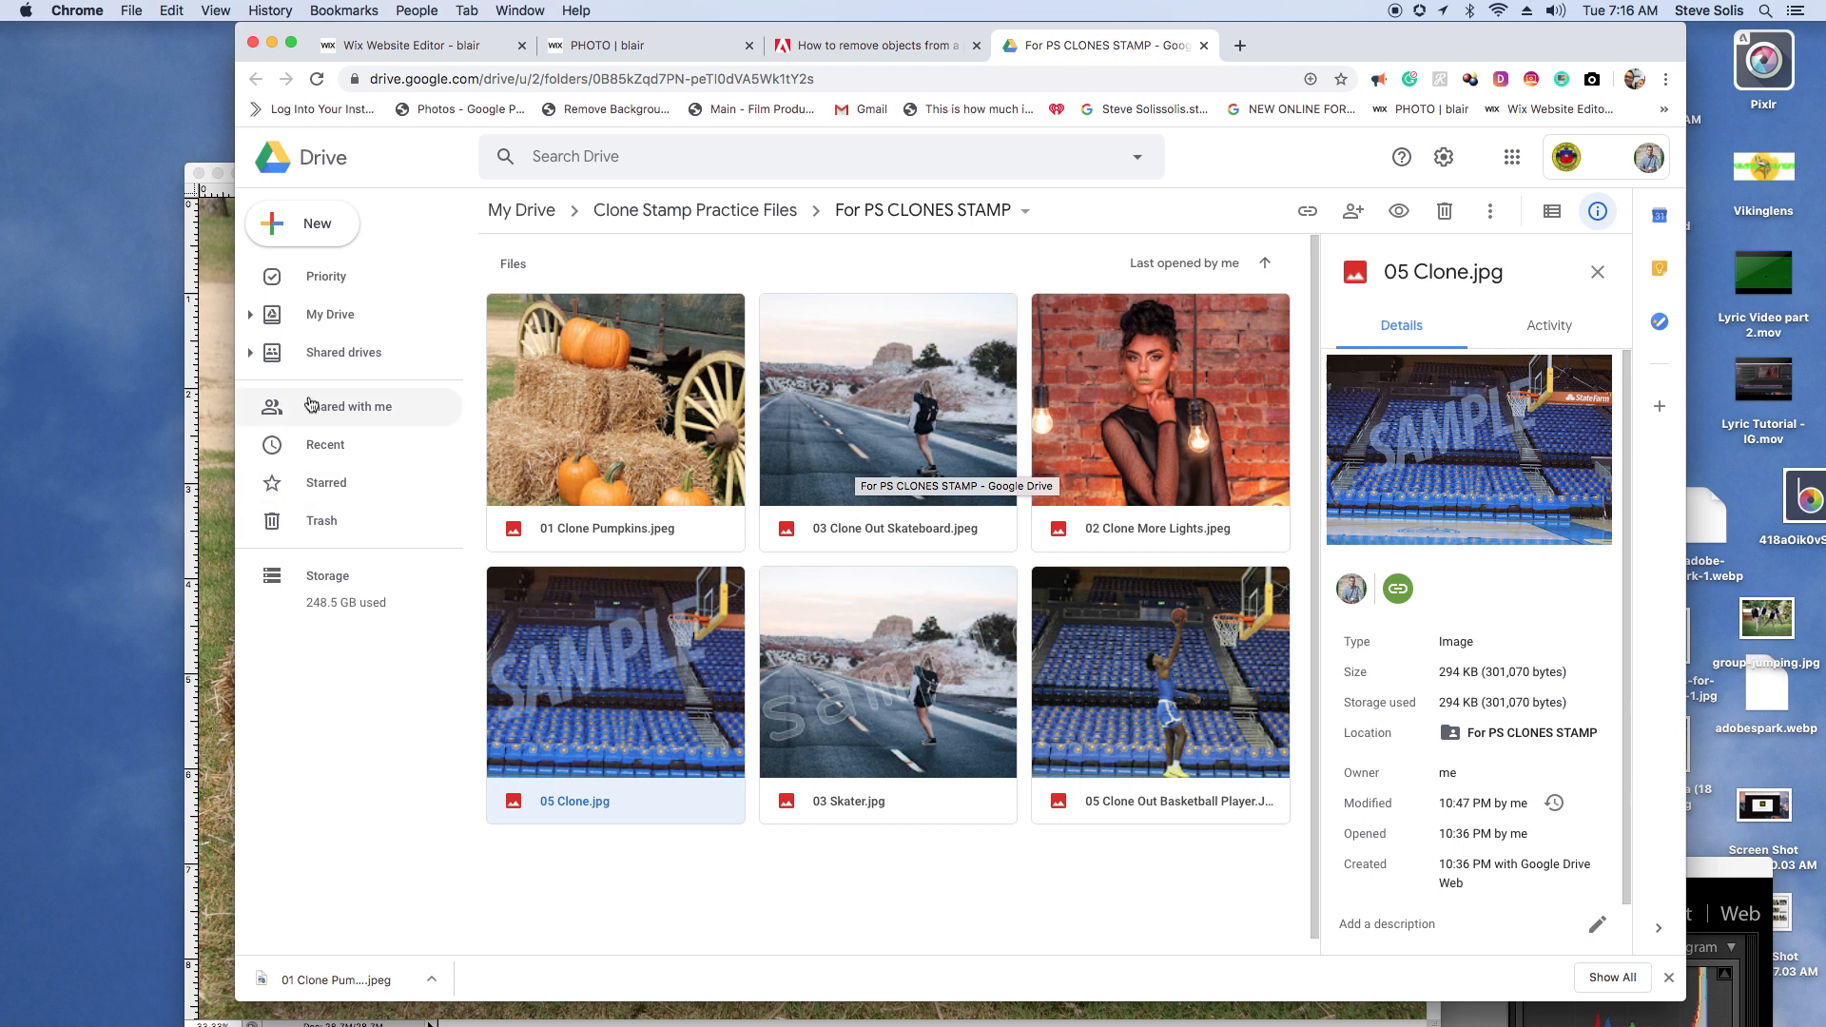
Step: Switch to Photoshop, move the 01 Clone Pumpkins.jpeg window higher, and place the tool palette over the image in two columns
click(219, 412)
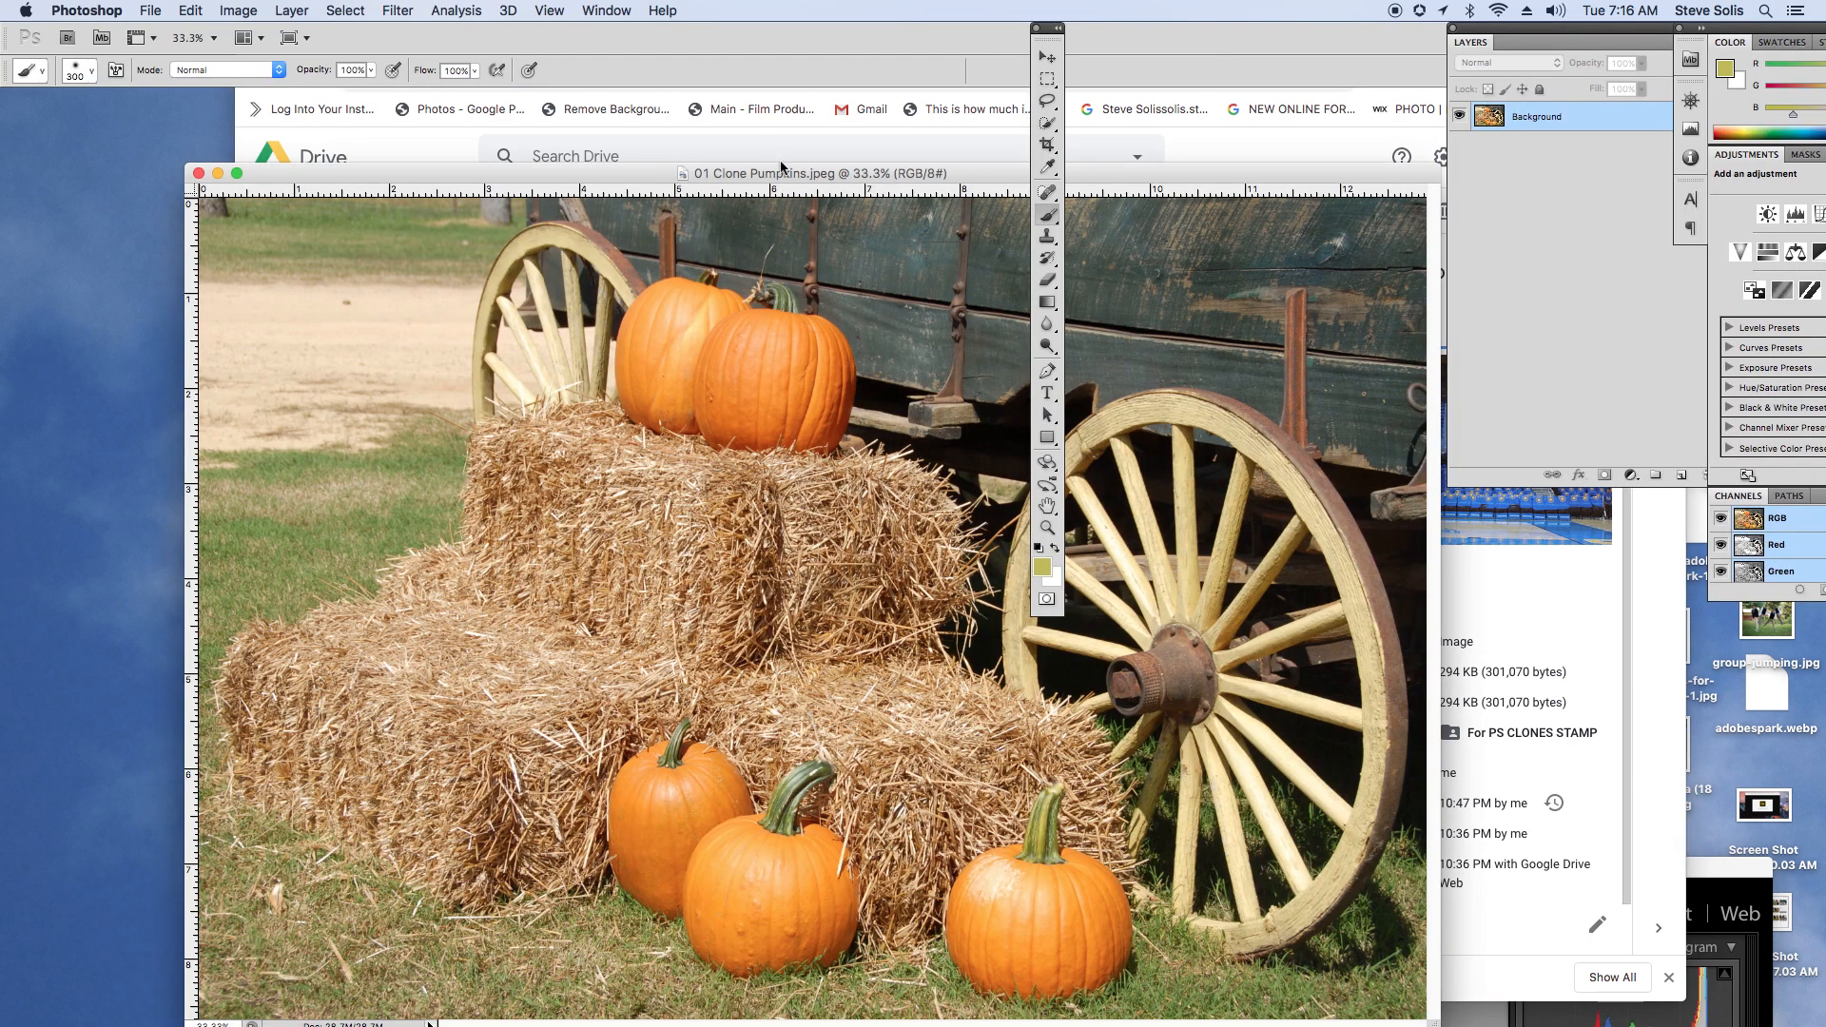
drag(780, 172, 750, 97)
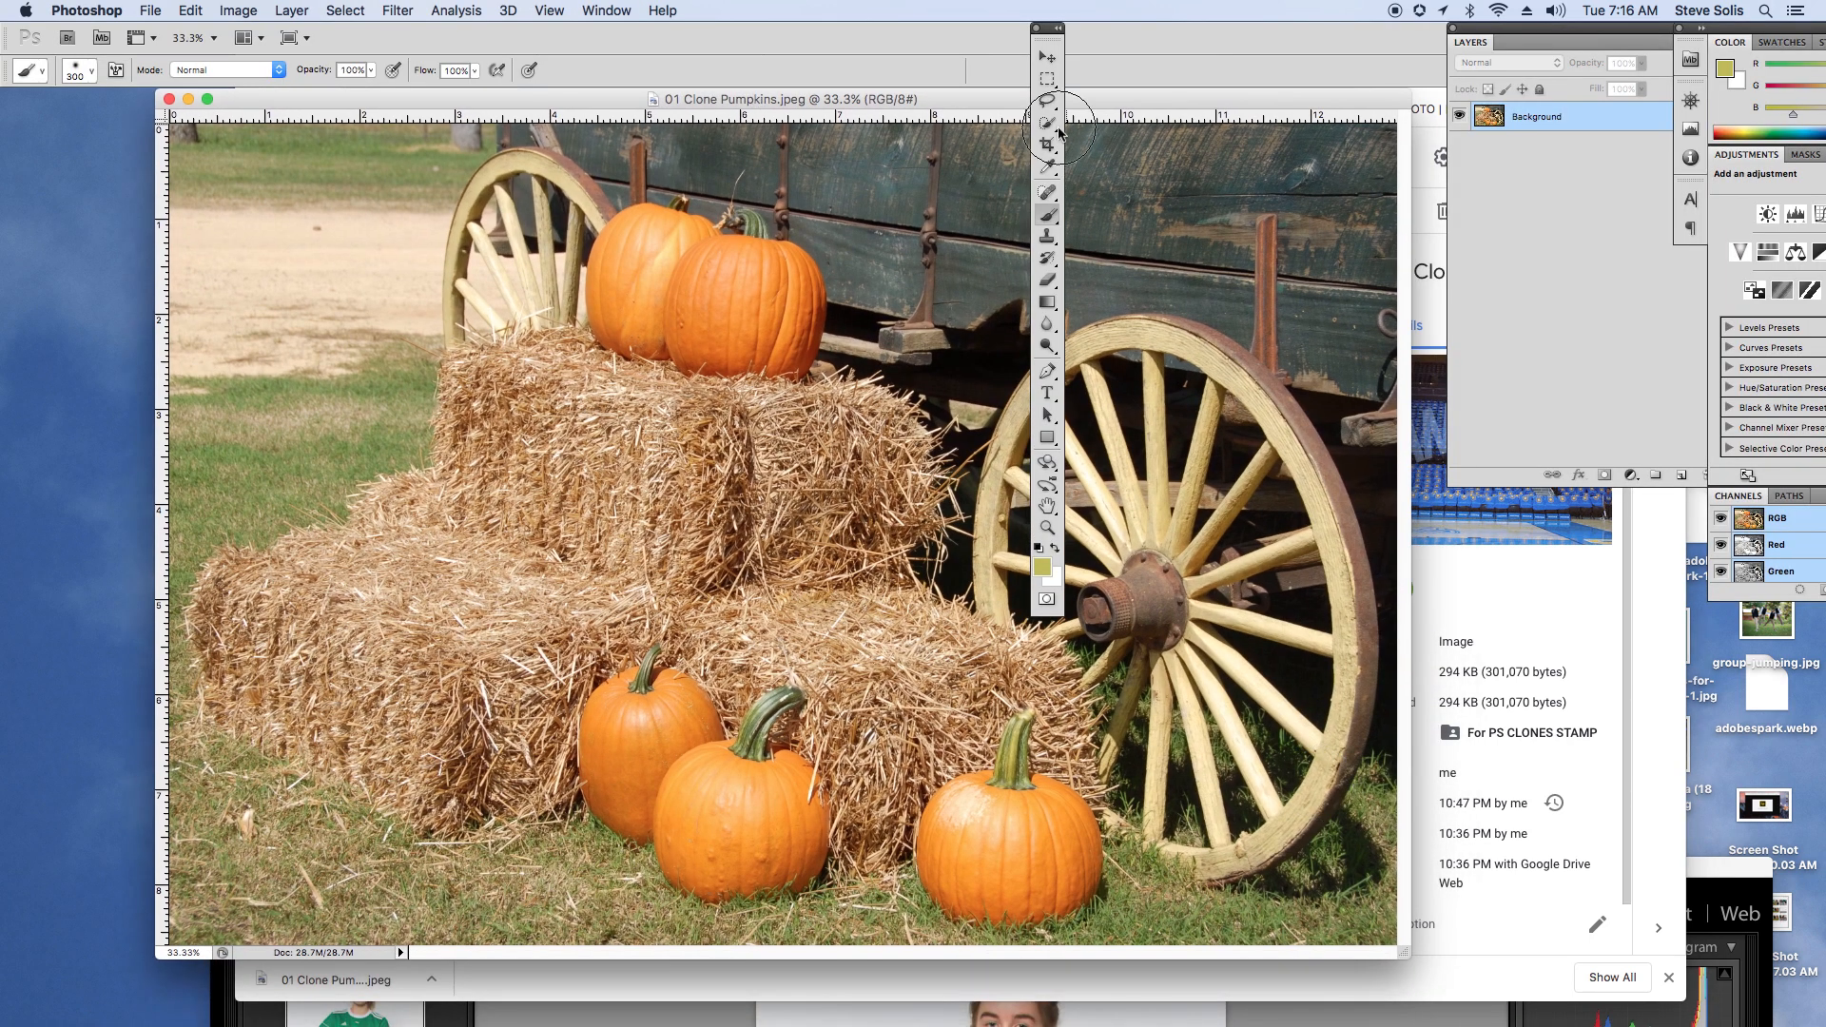
drag(1046, 27, 338, 183)
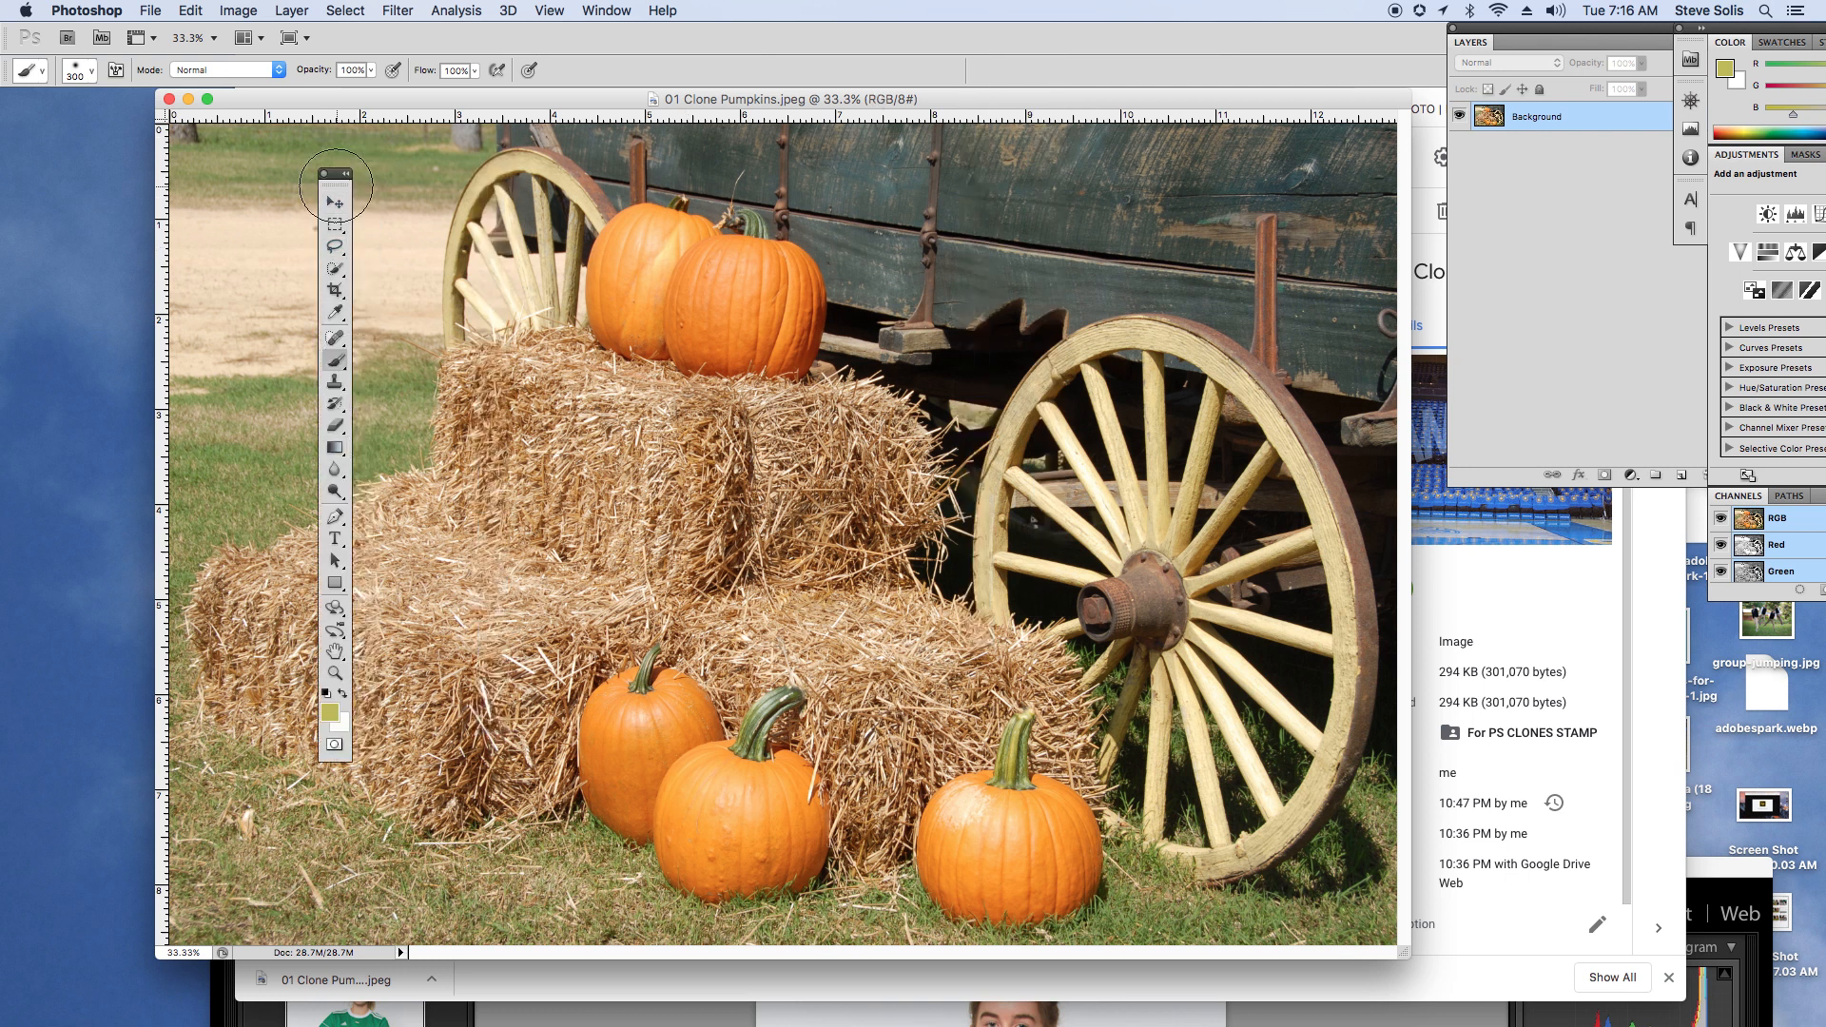
click(347, 174)
drag(351, 182, 288, 218)
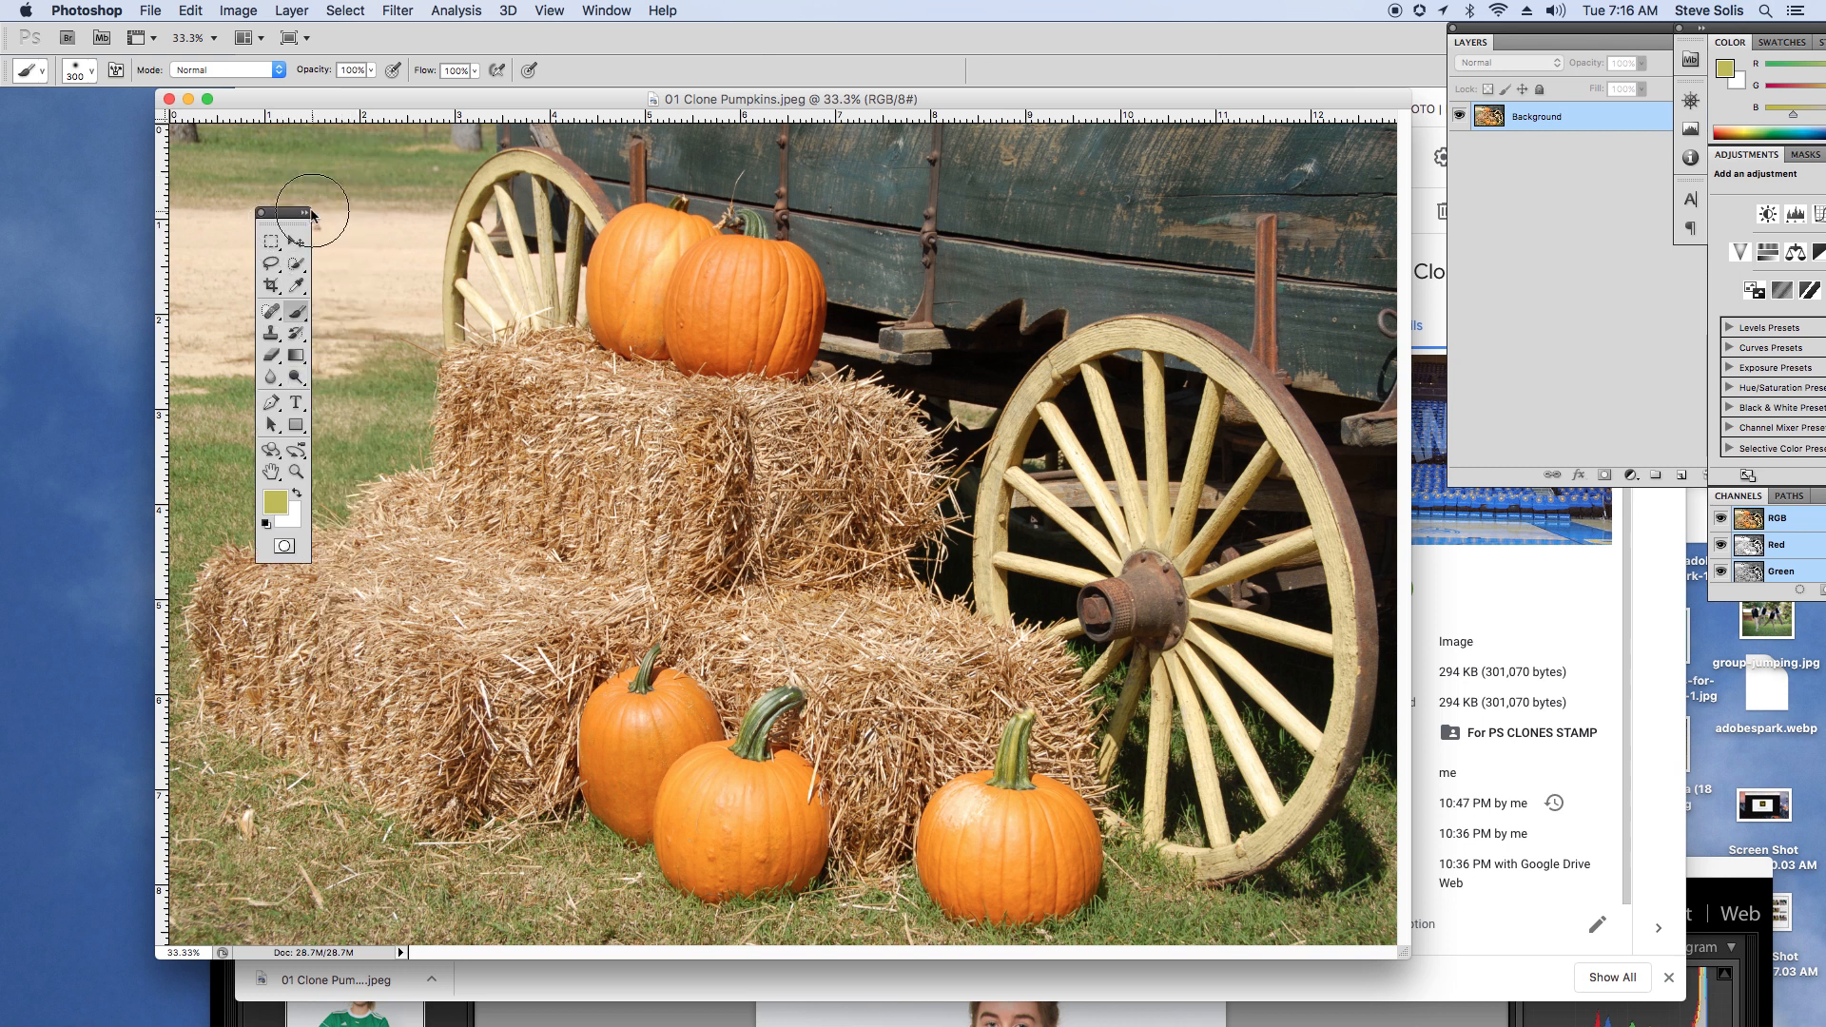
click(306, 215)
click(277, 213)
drag(277, 213, 267, 238)
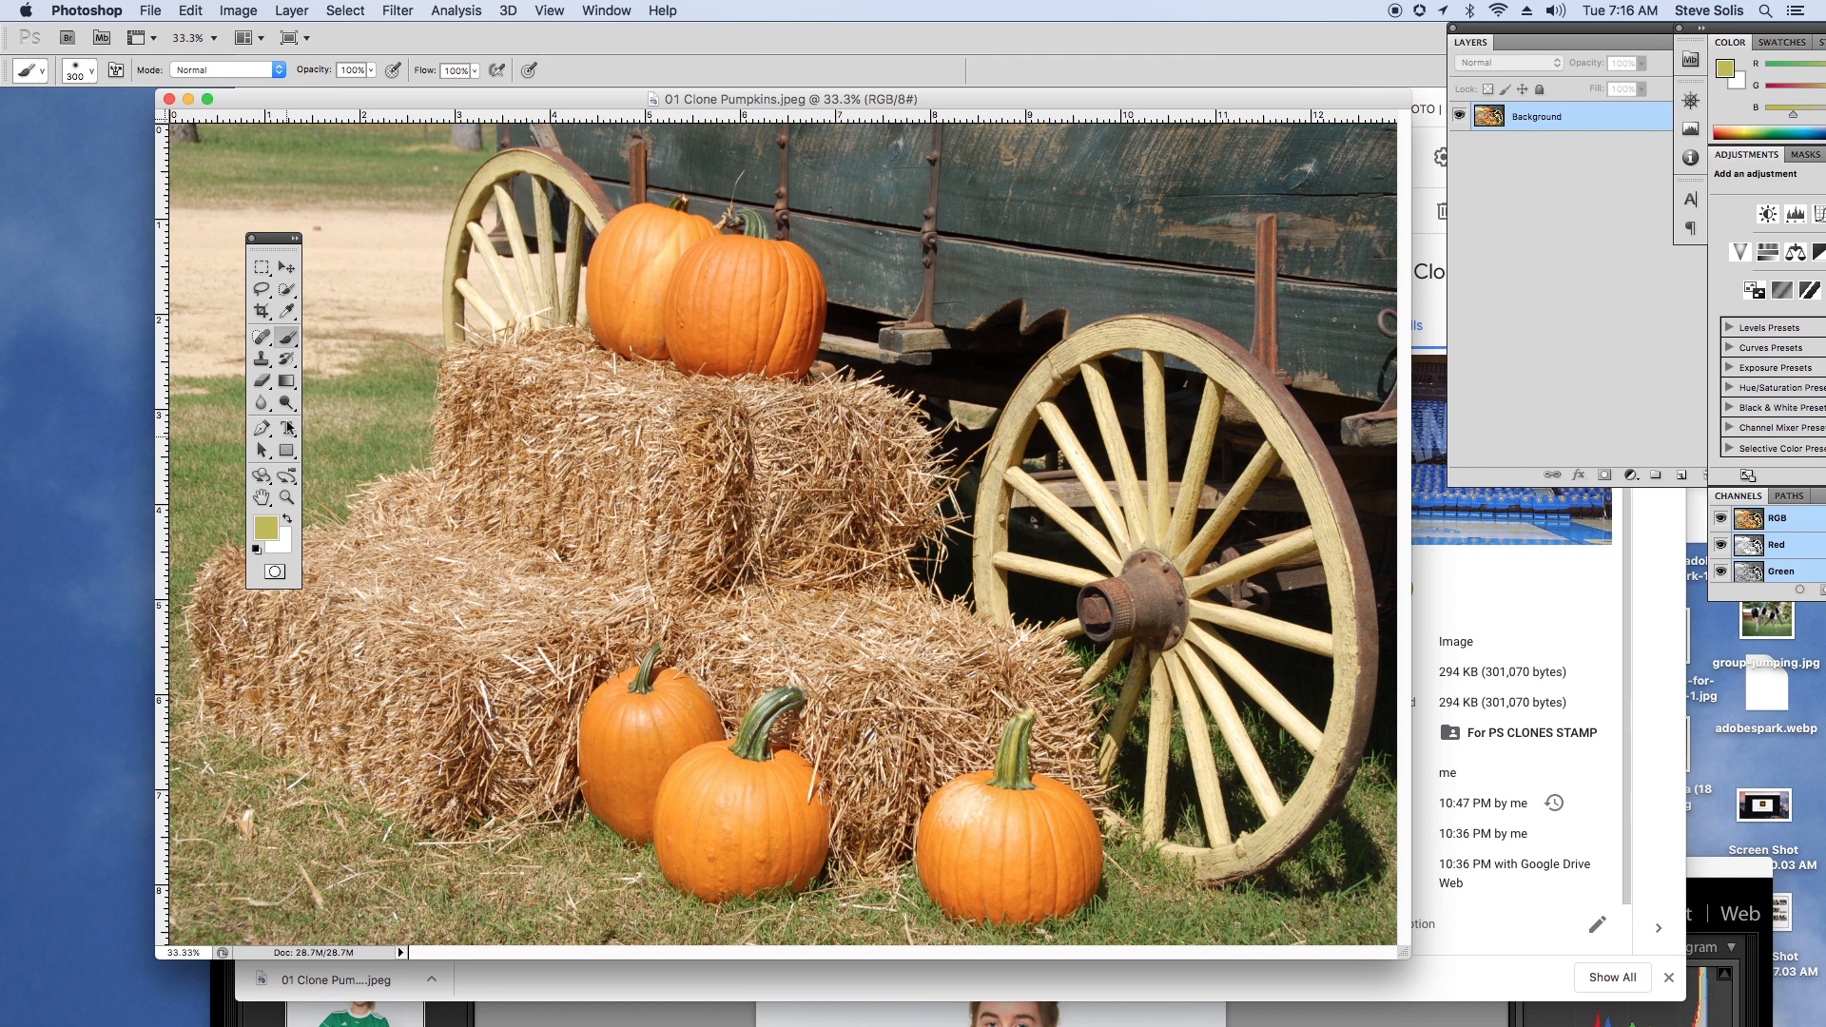
Step: Activate the Clone Stamp tool and move the tool palette to the image's left edge
click(262, 359)
drag(279, 246, 240, 257)
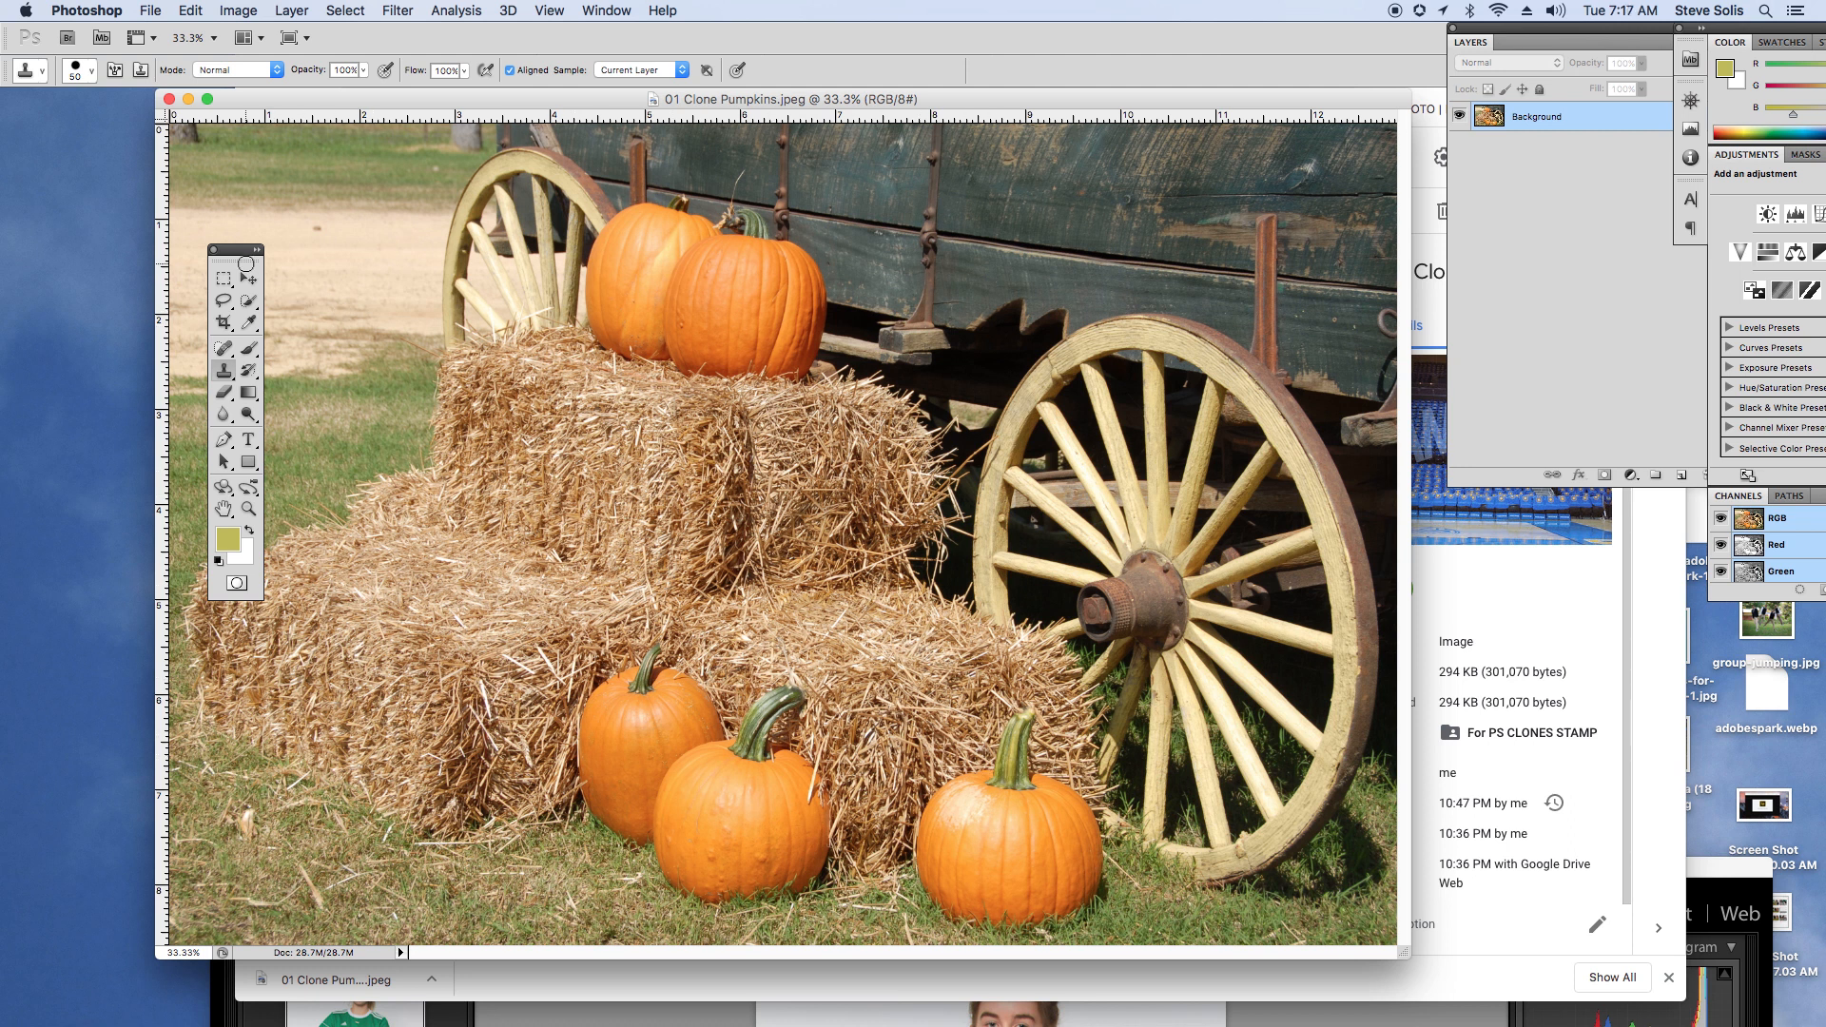
drag(252, 249, 216, 255)
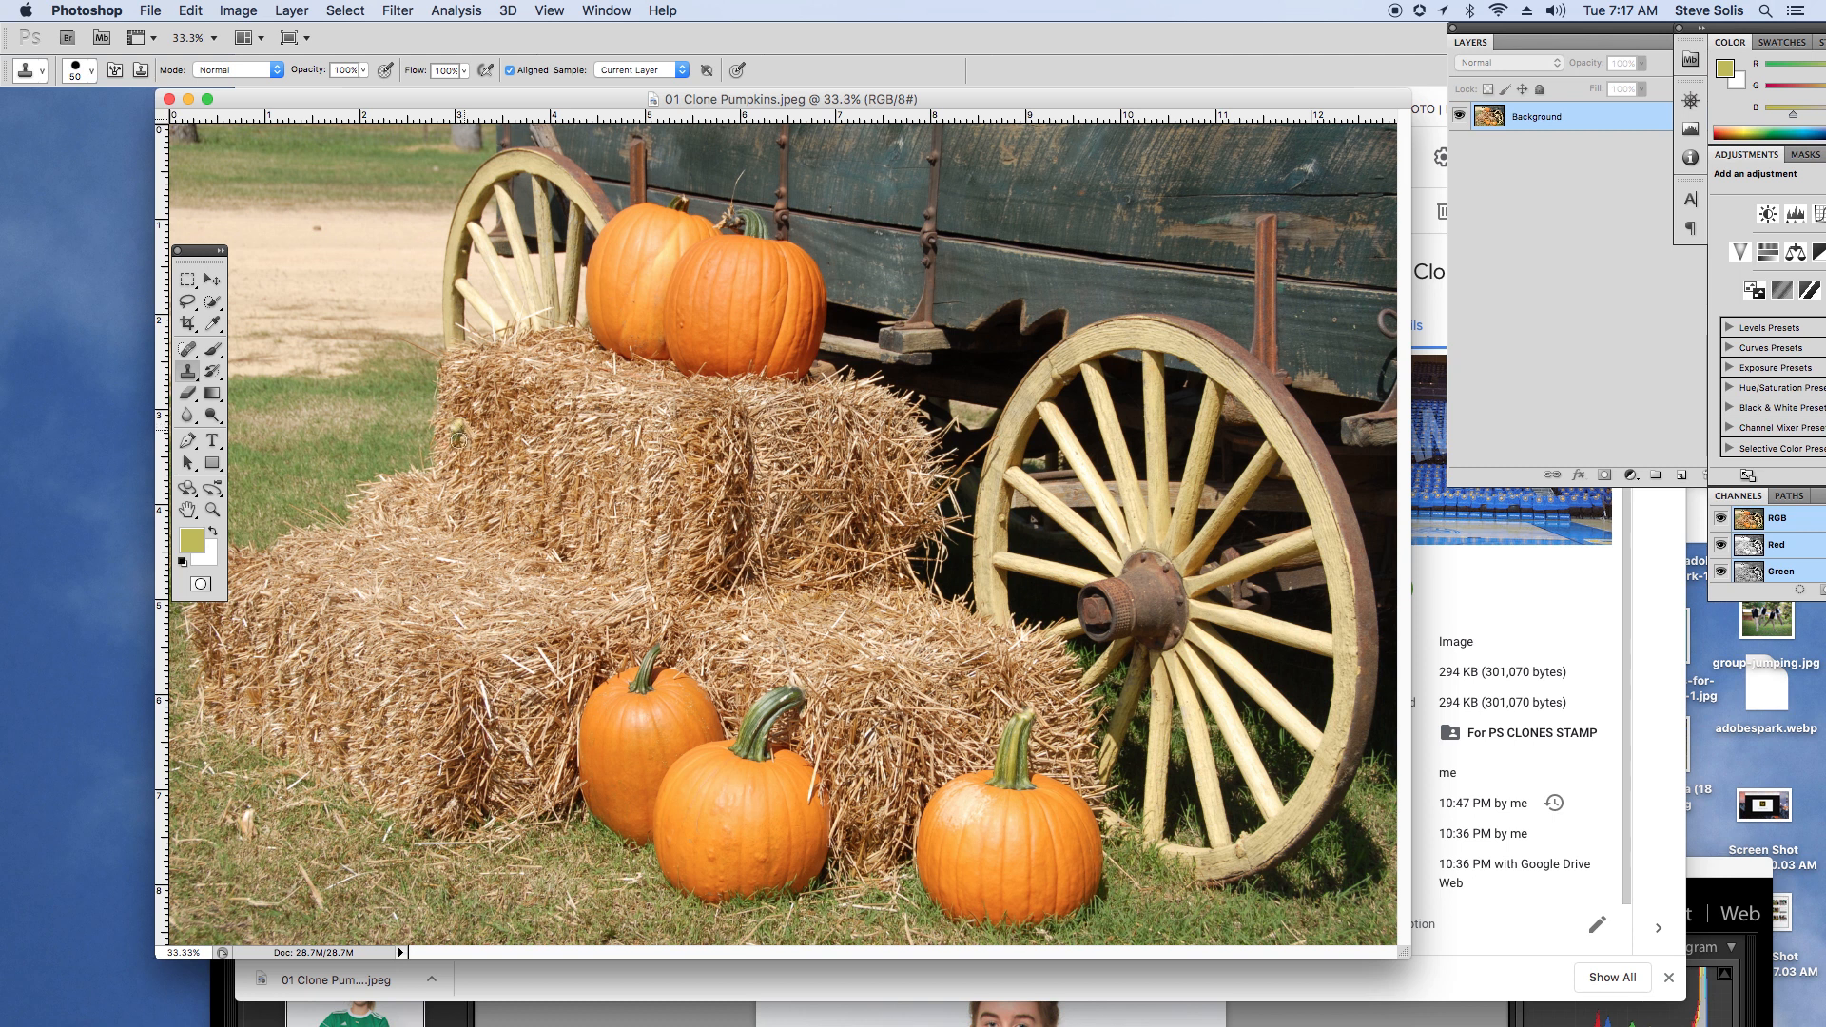
Step: Try to clone the front-right pumpkin onto the hay bales behind, undoing the strokes each time
drag(458, 443, 461, 493)
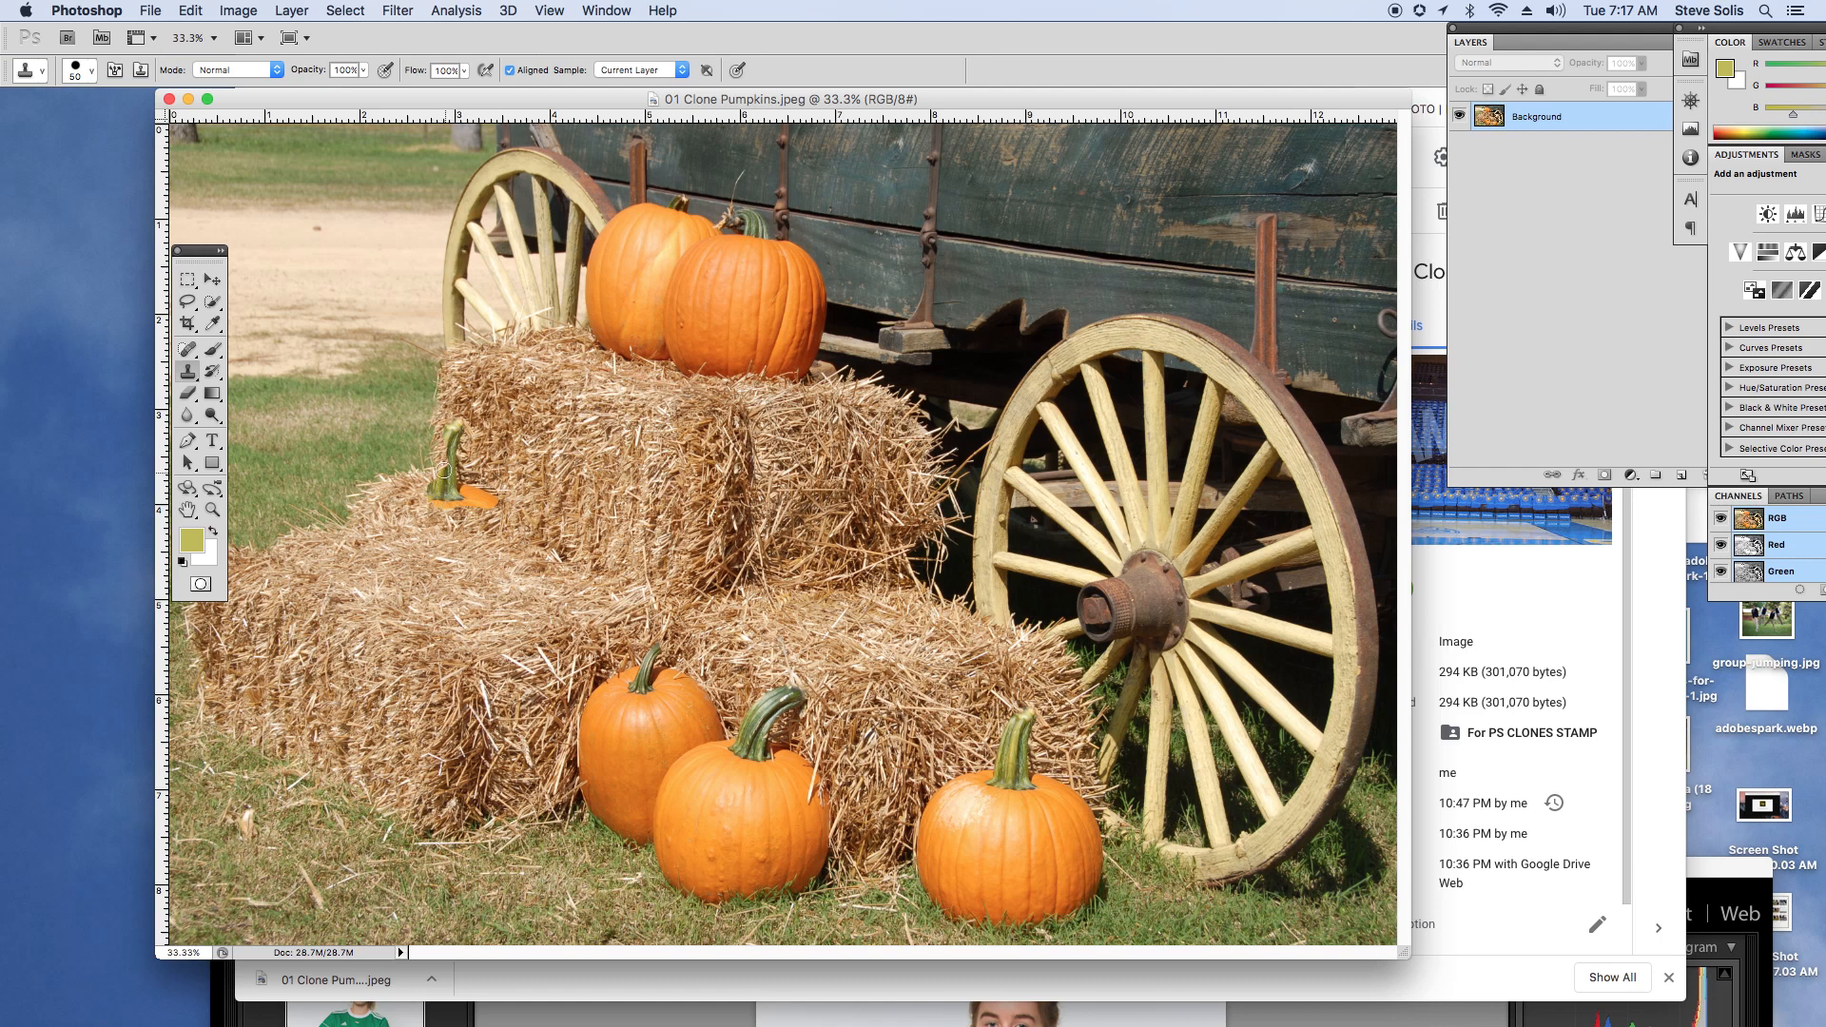
mouse_move(487, 498)
mouse_down()
mouse_move(612, 547)
mouse_move(588, 567)
mouse_move(529, 522)
mouse_up()
click(507, 504)
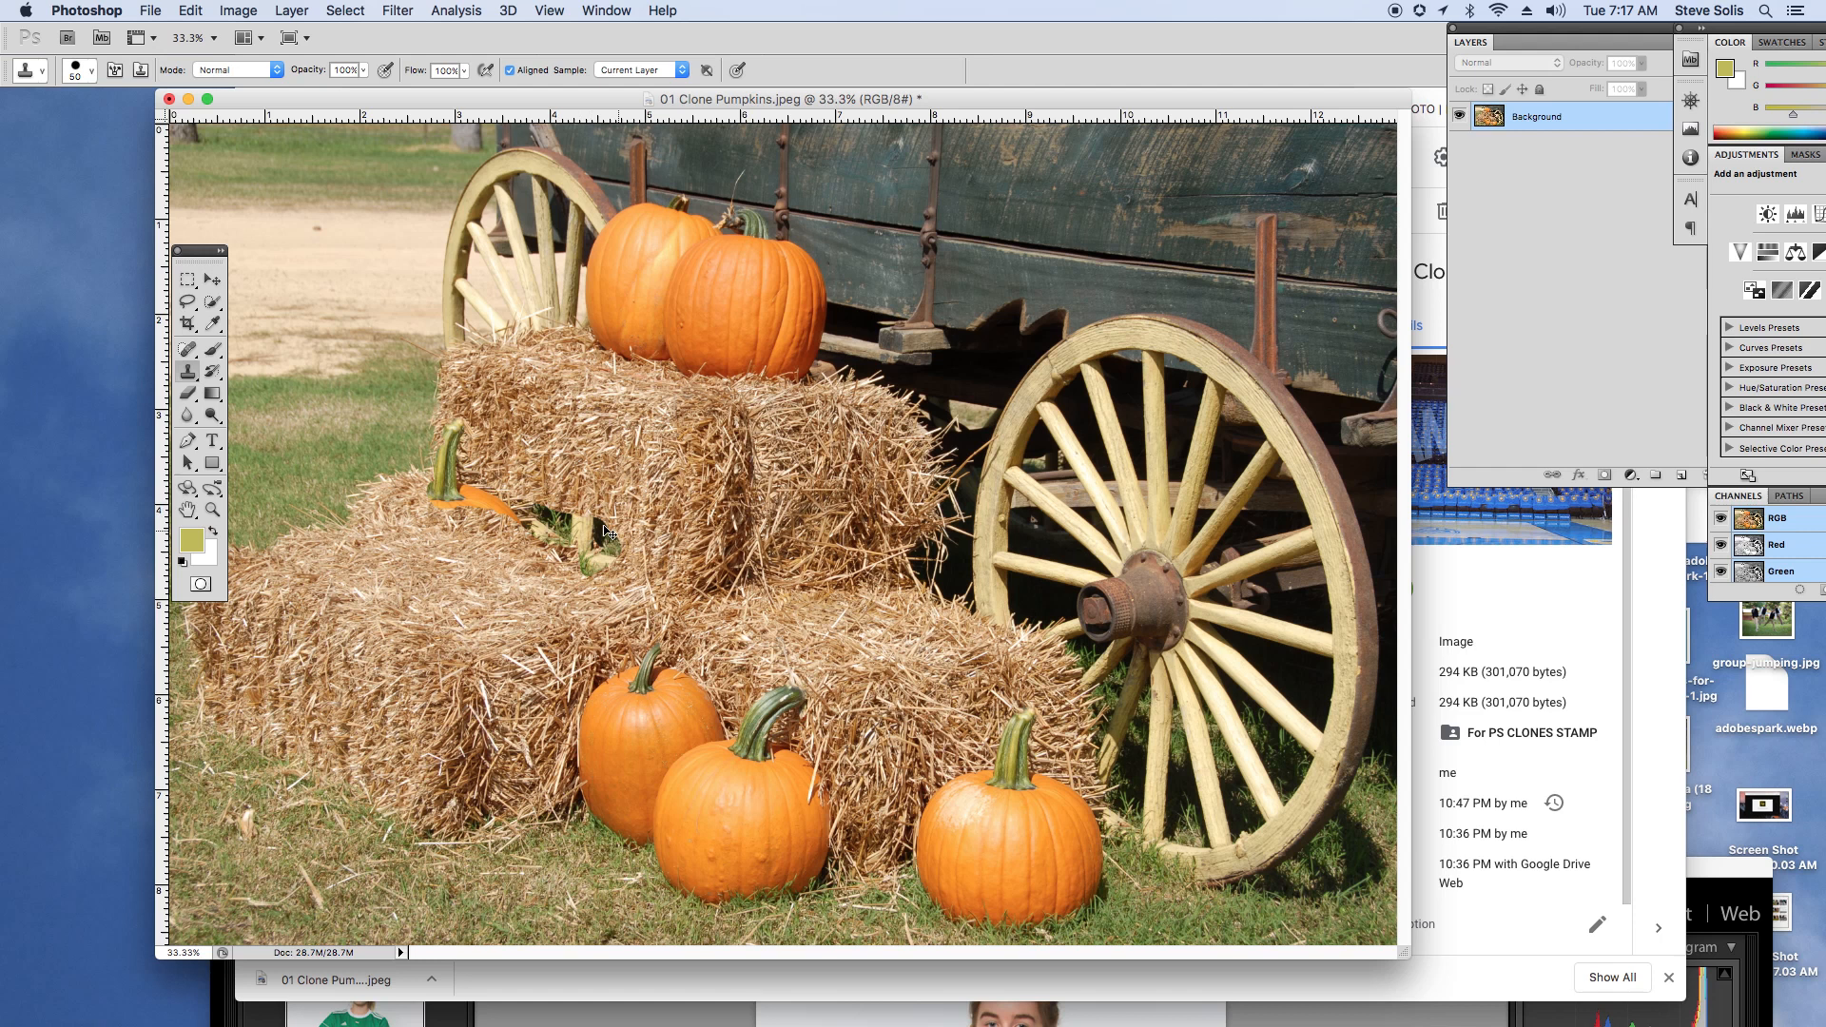
key(super+z)
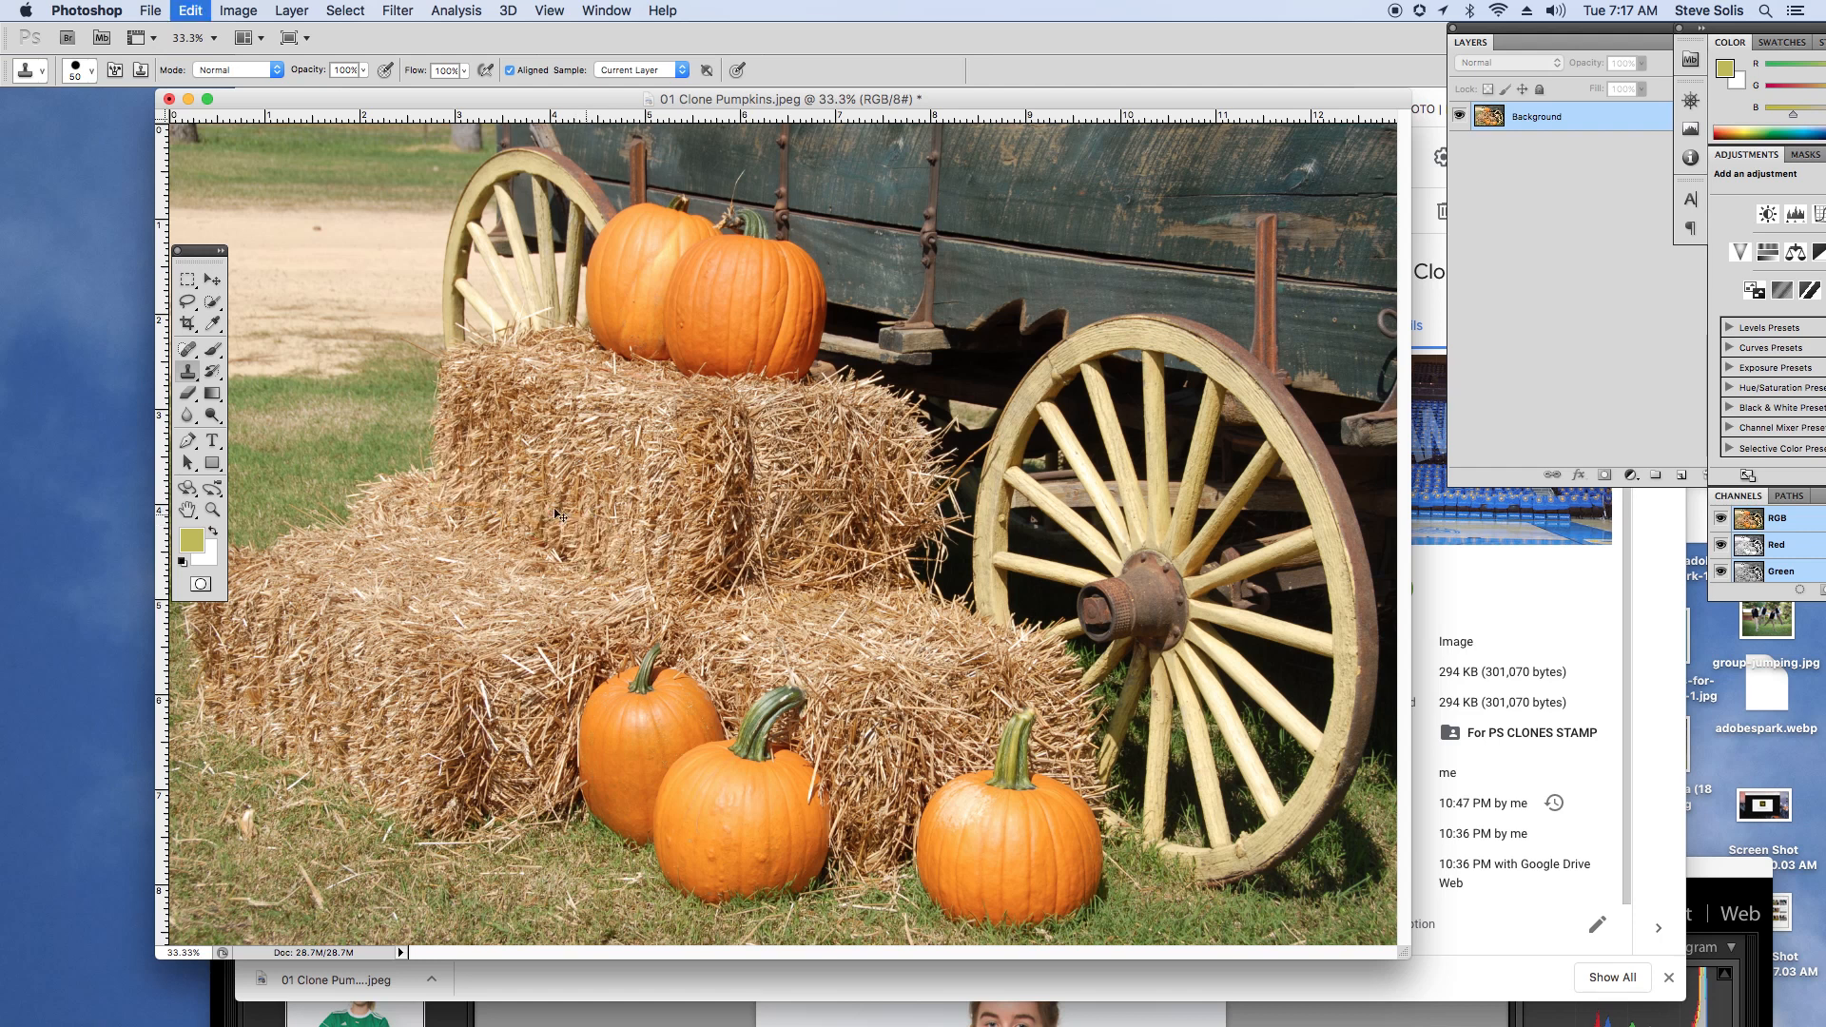
mouse_move(502, 457)
mouse_down()
mouse_move(490, 508)
mouse_move(433, 581)
mouse_up()
key(super+z)
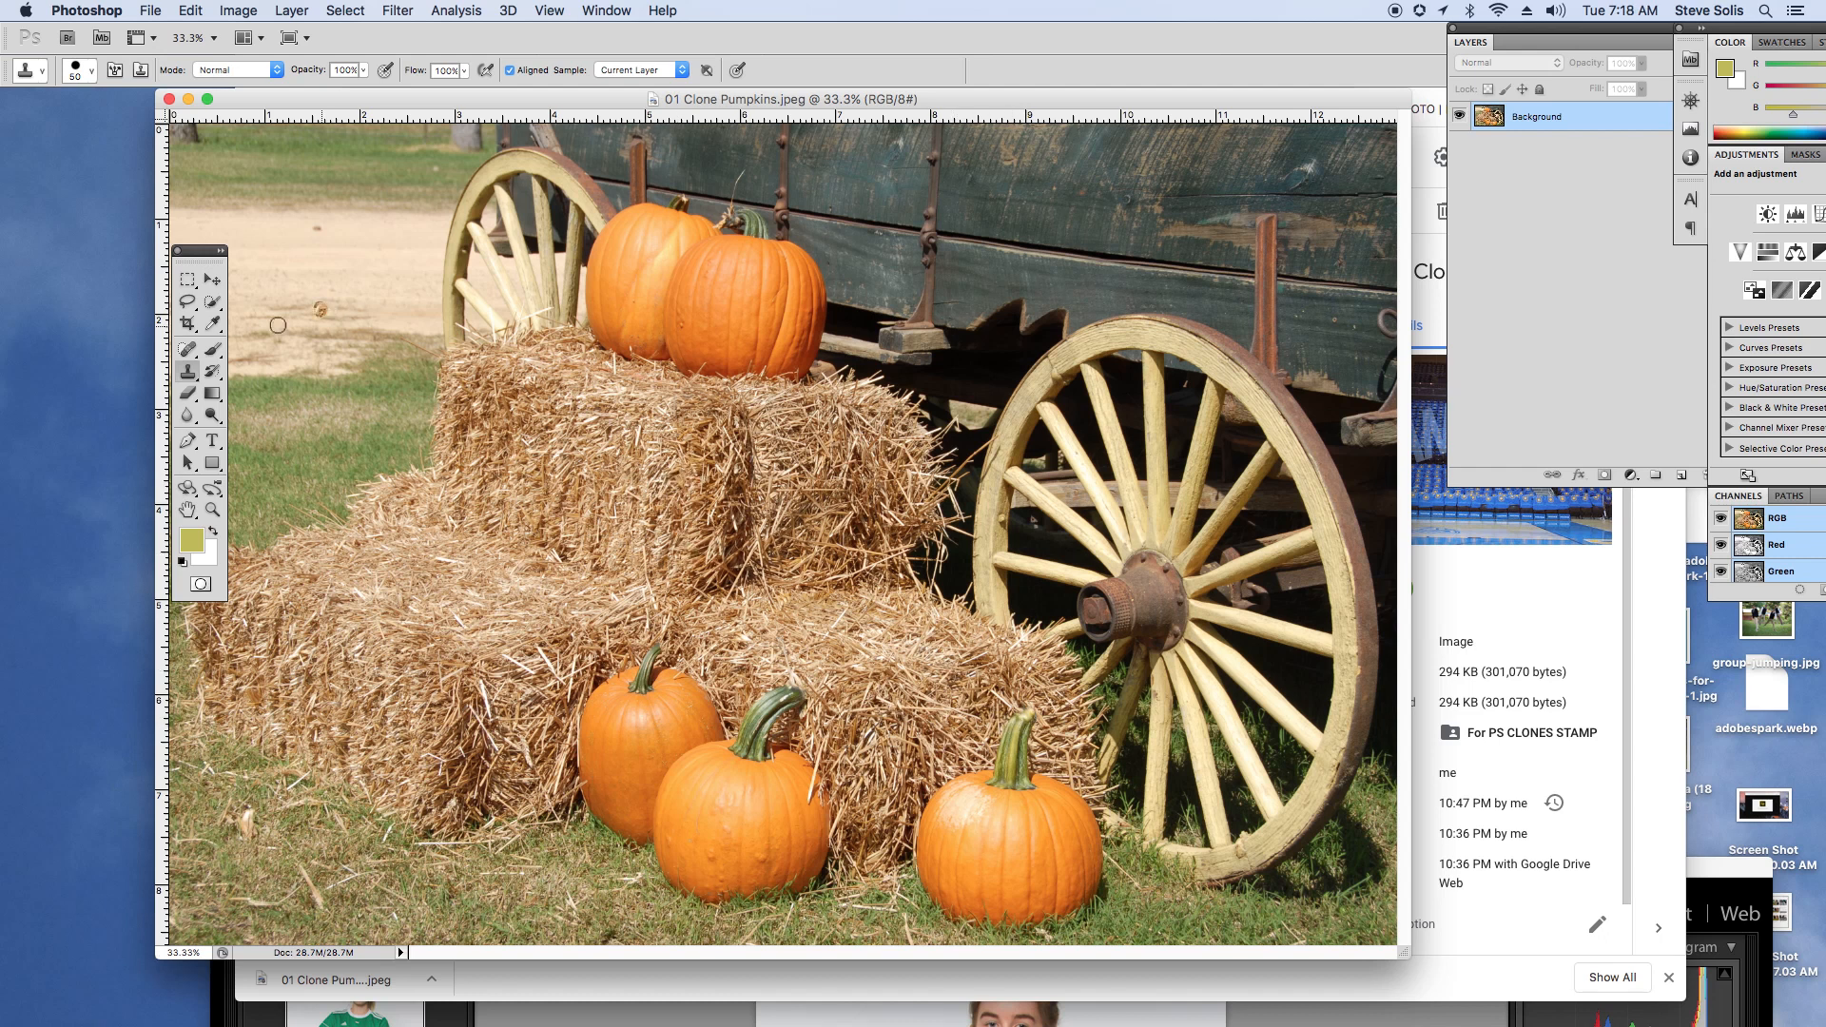
Step: Try outlining the front-right pumpkin and its stem with the Quick Selection tool, and clear the selection
click(211, 303)
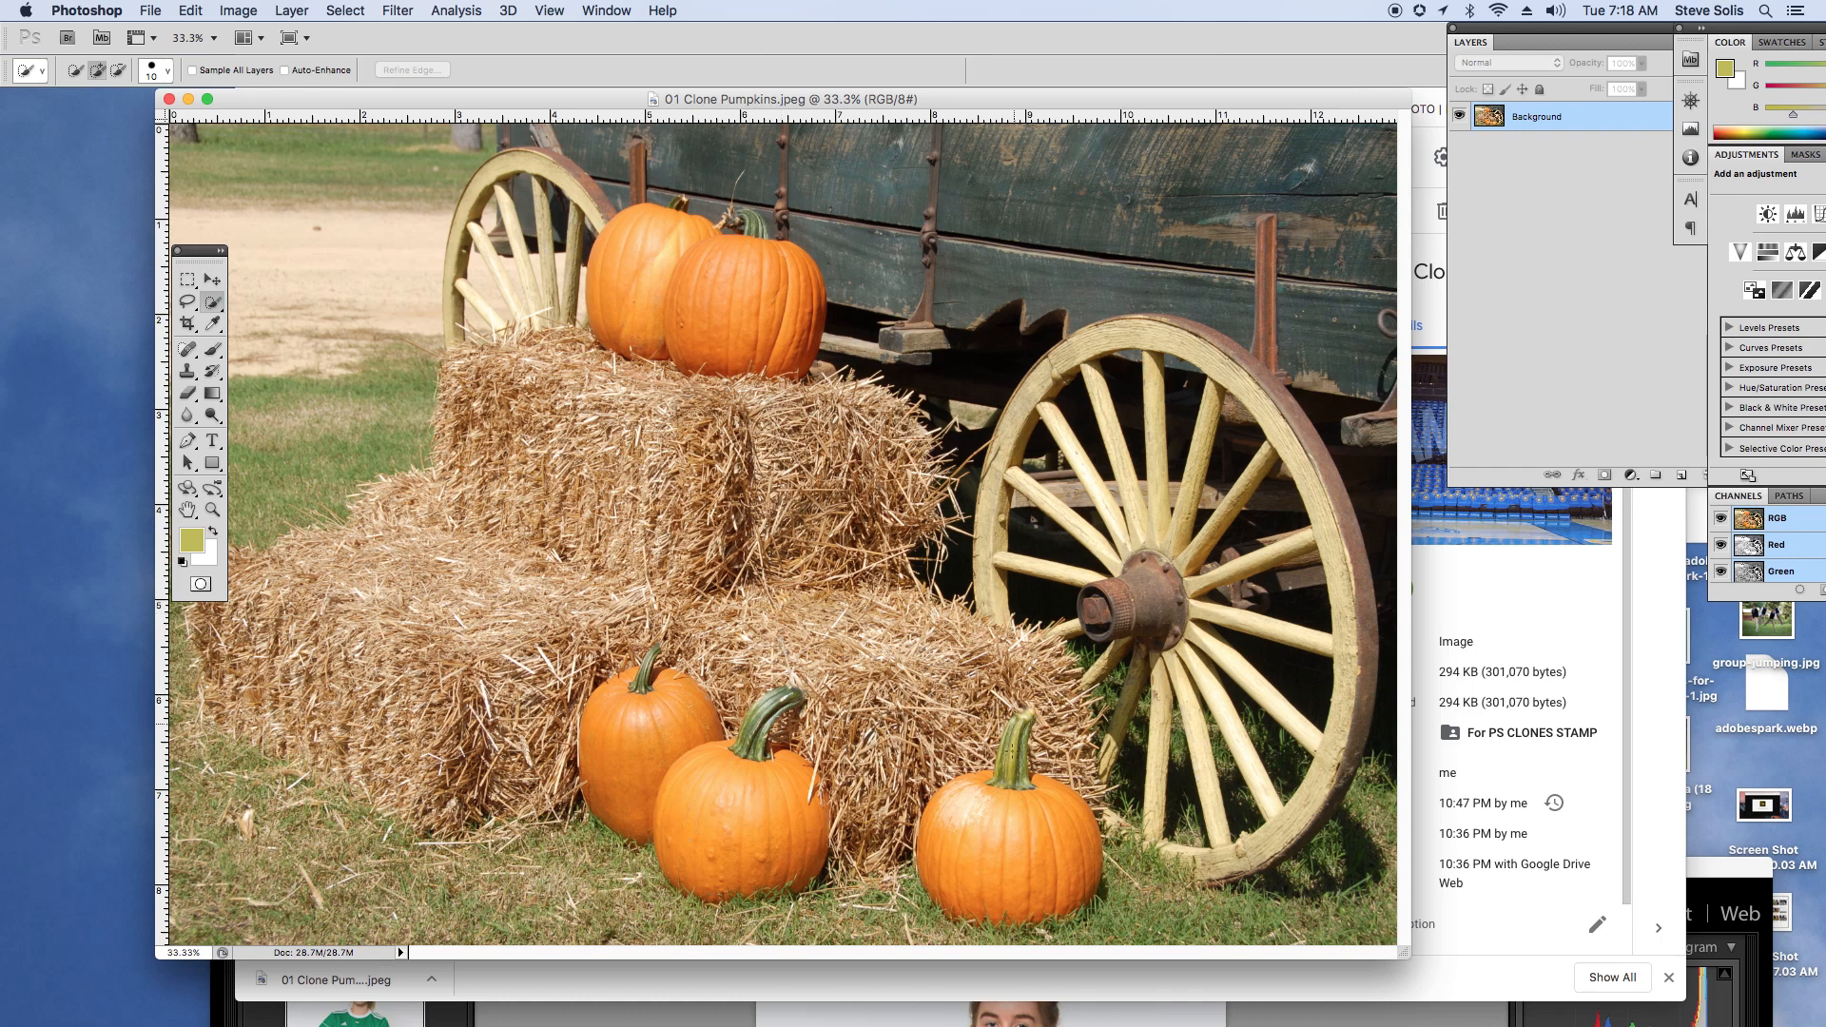
drag(1010, 751, 1019, 794)
key(super+d)
mouse_move(1043, 811)
mouse_down()
mouse_move(1075, 903)
mouse_move(1065, 837)
mouse_move(1041, 856)
mouse_up()
key(alt)
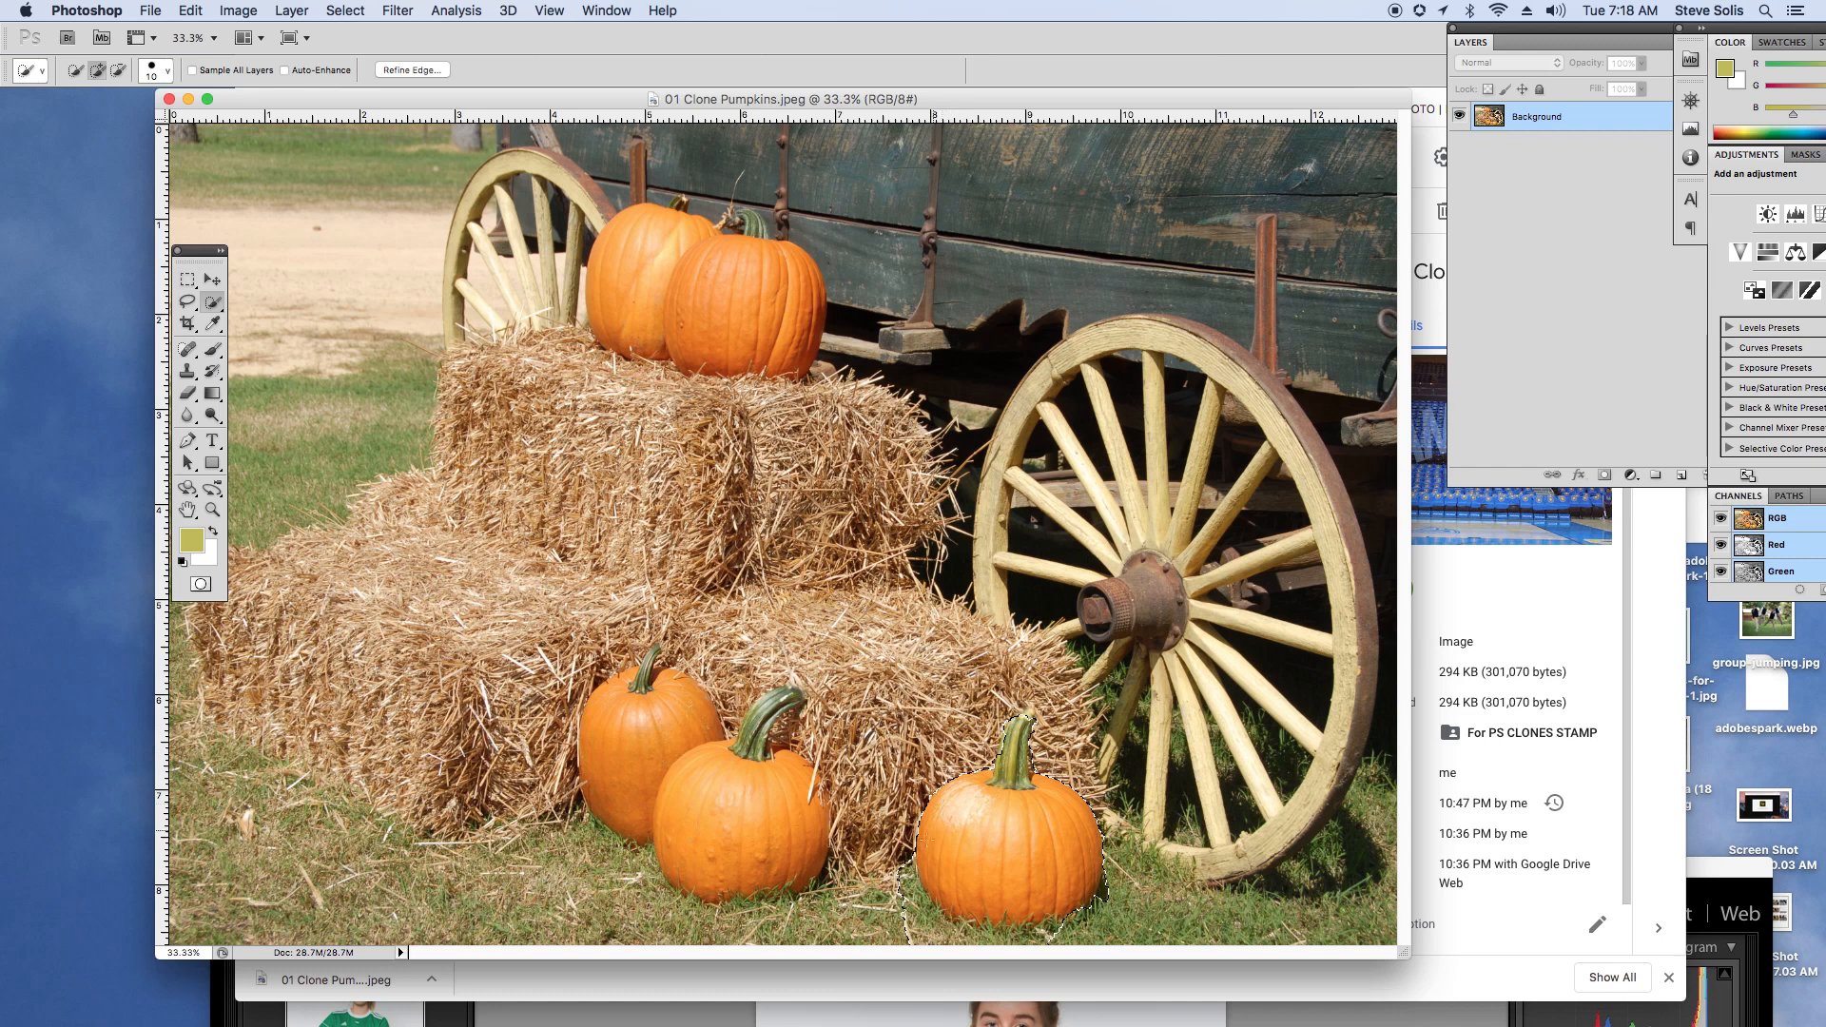
mouse_move(907, 861)
mouse_down()
mouse_move(960, 927)
mouse_move(1070, 920)
mouse_up()
click(213, 282)
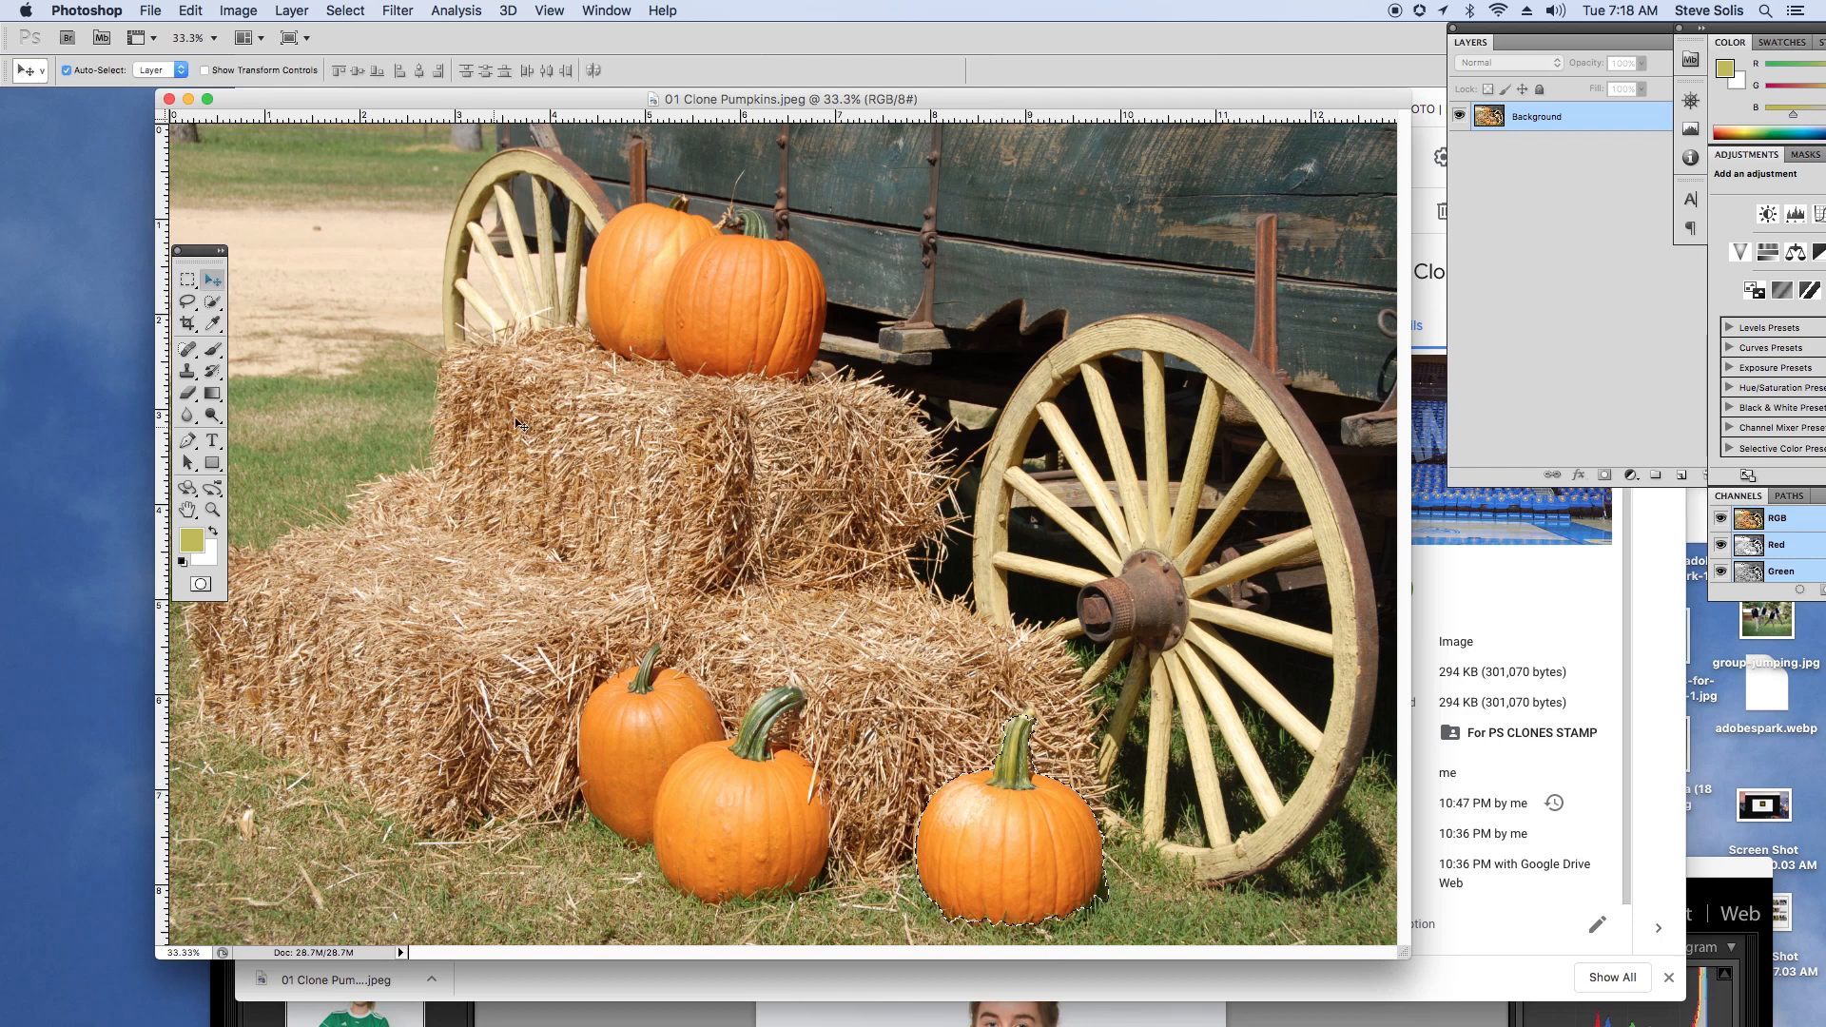
key(super+d)
Step: Clone the top of the front-right pumpkin's stem onto the lower-left hay bale with the Clone Stamp tool
click(187, 371)
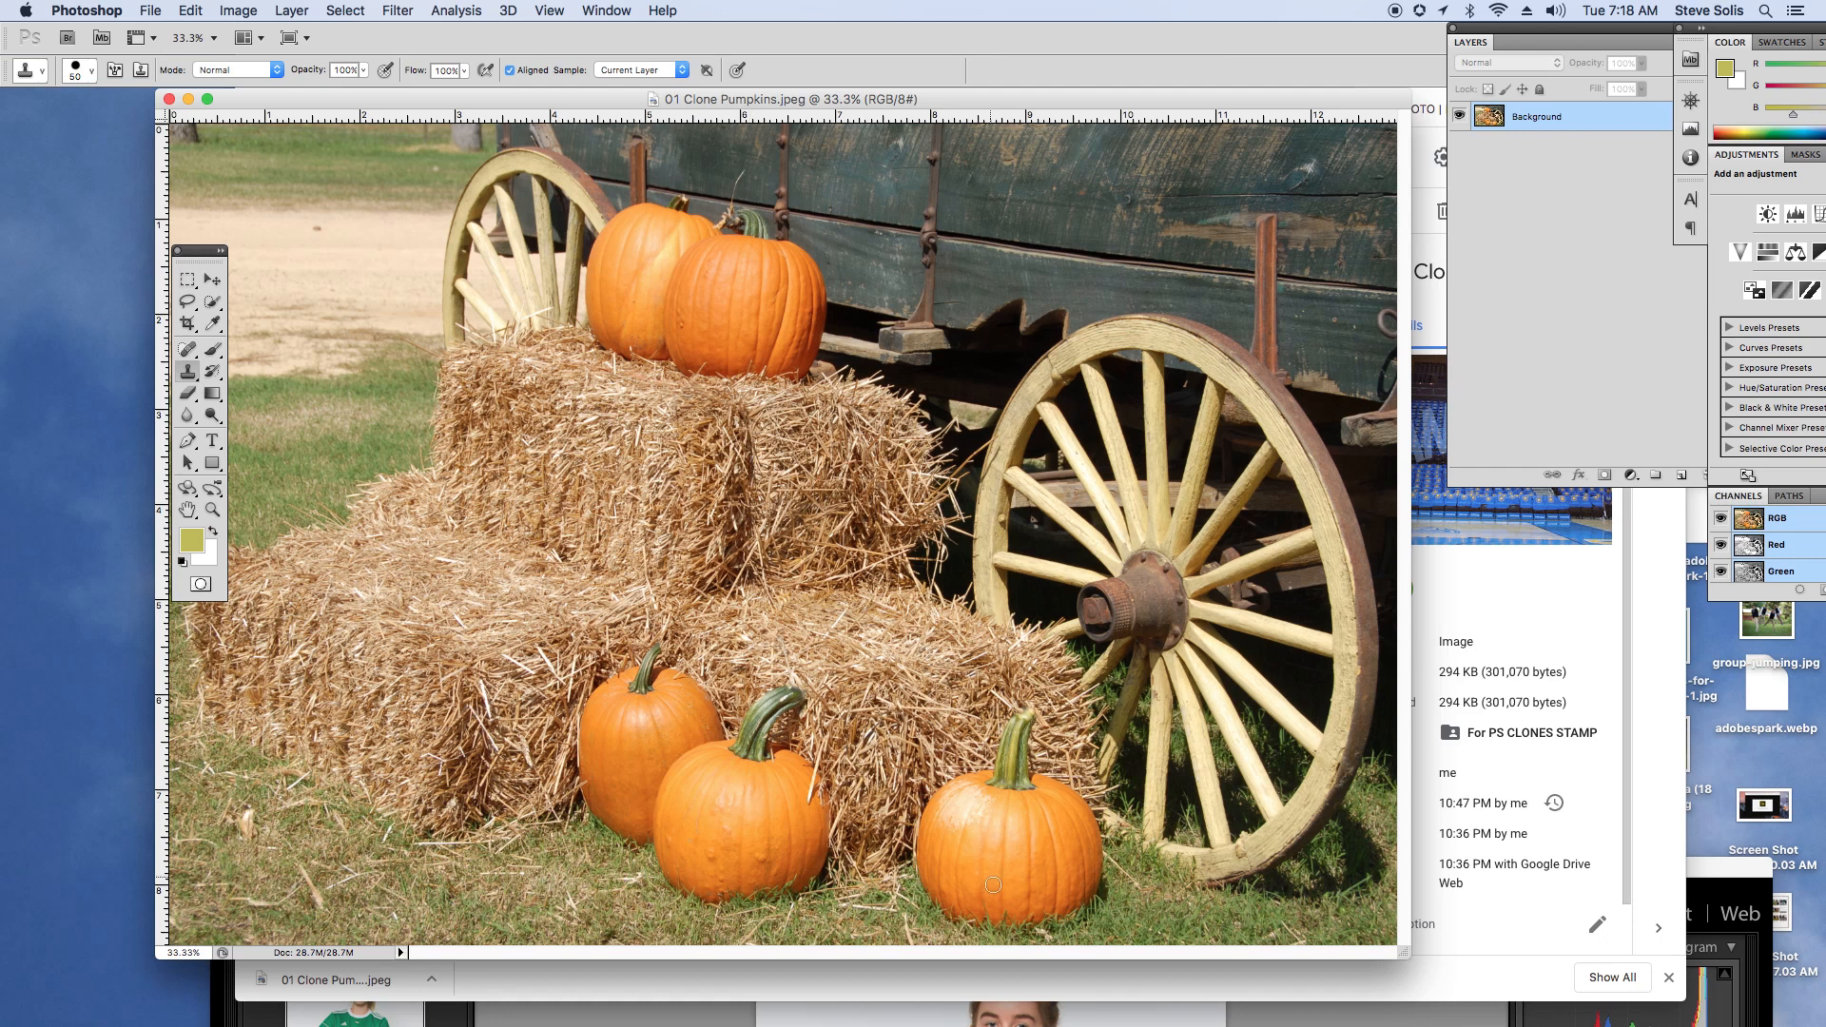
click(487, 520)
click(306, 639)
mouse_move(308, 643)
mouse_down()
mouse_move(274, 653)
mouse_move(312, 669)
mouse_up()
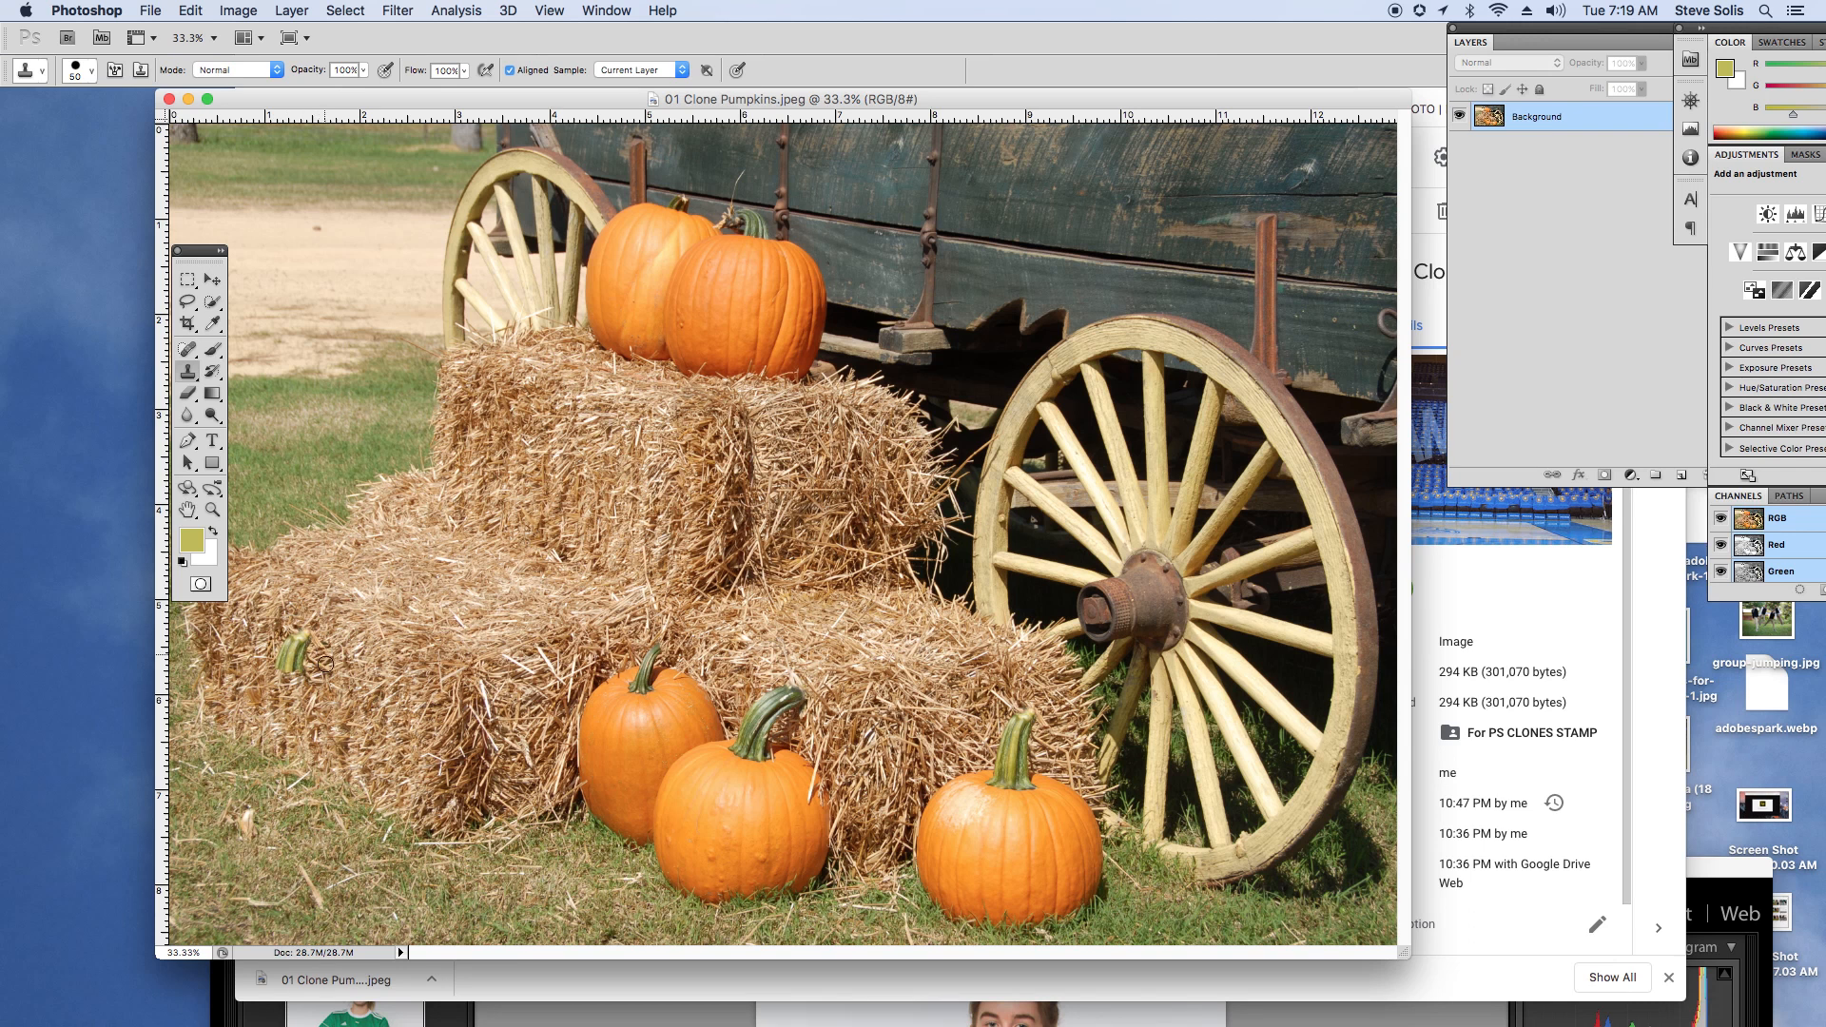
click(310, 670)
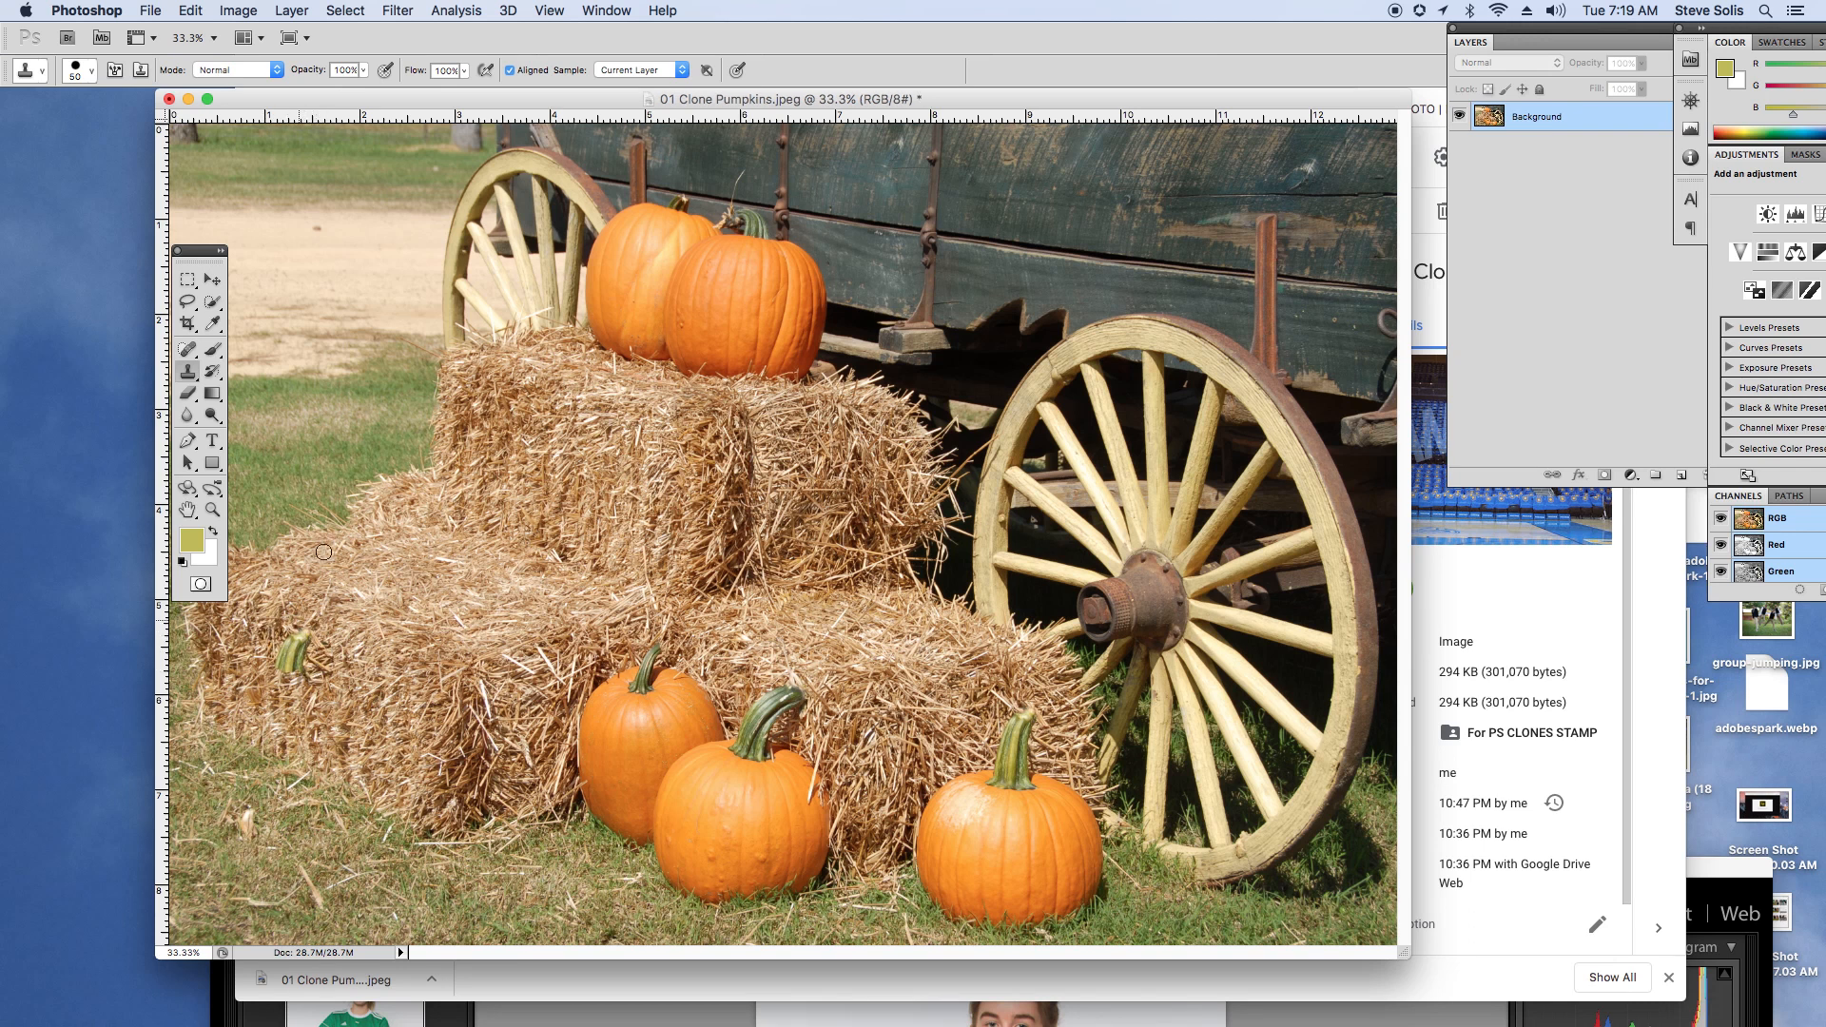
Step: Set the Clone Stamp to a soft round brush with 0% hardness and a size of 92 px
click(90, 76)
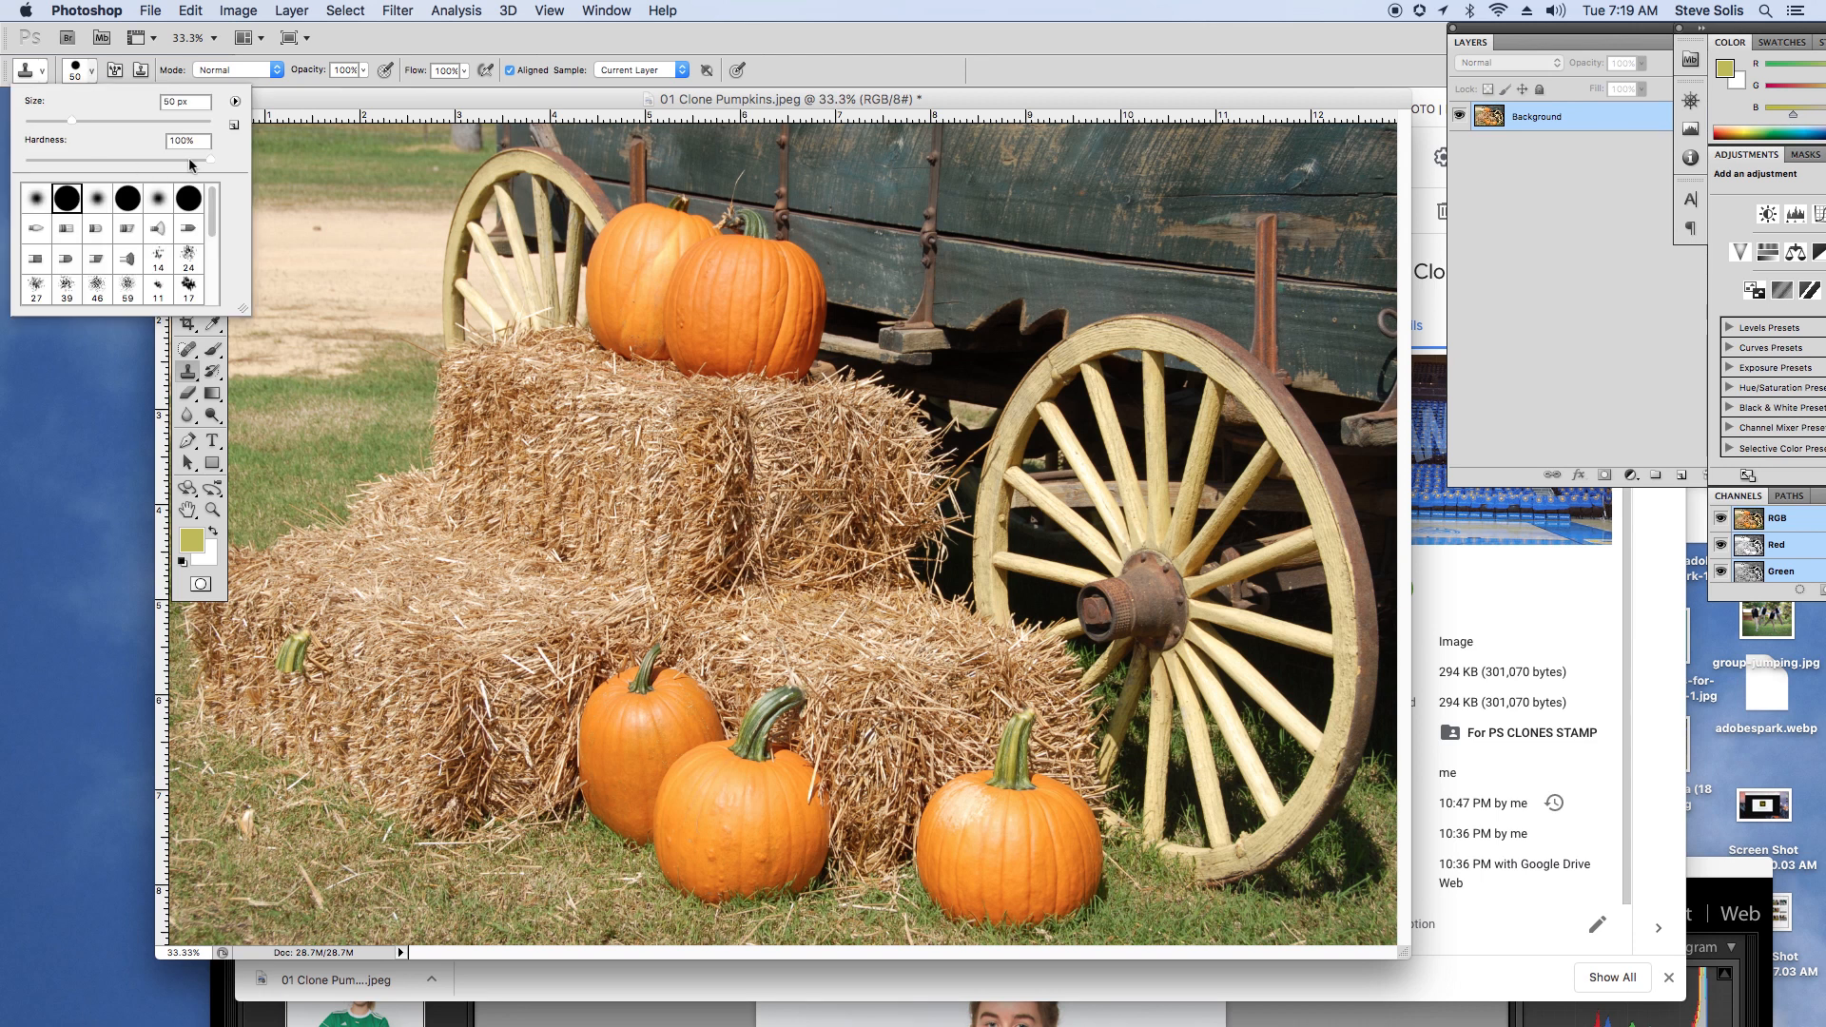
click(98, 198)
mouse_move(28, 162)
mouse_down()
mouse_move(215, 161)
mouse_move(17, 170)
mouse_up()
drag(91, 122, 110, 122)
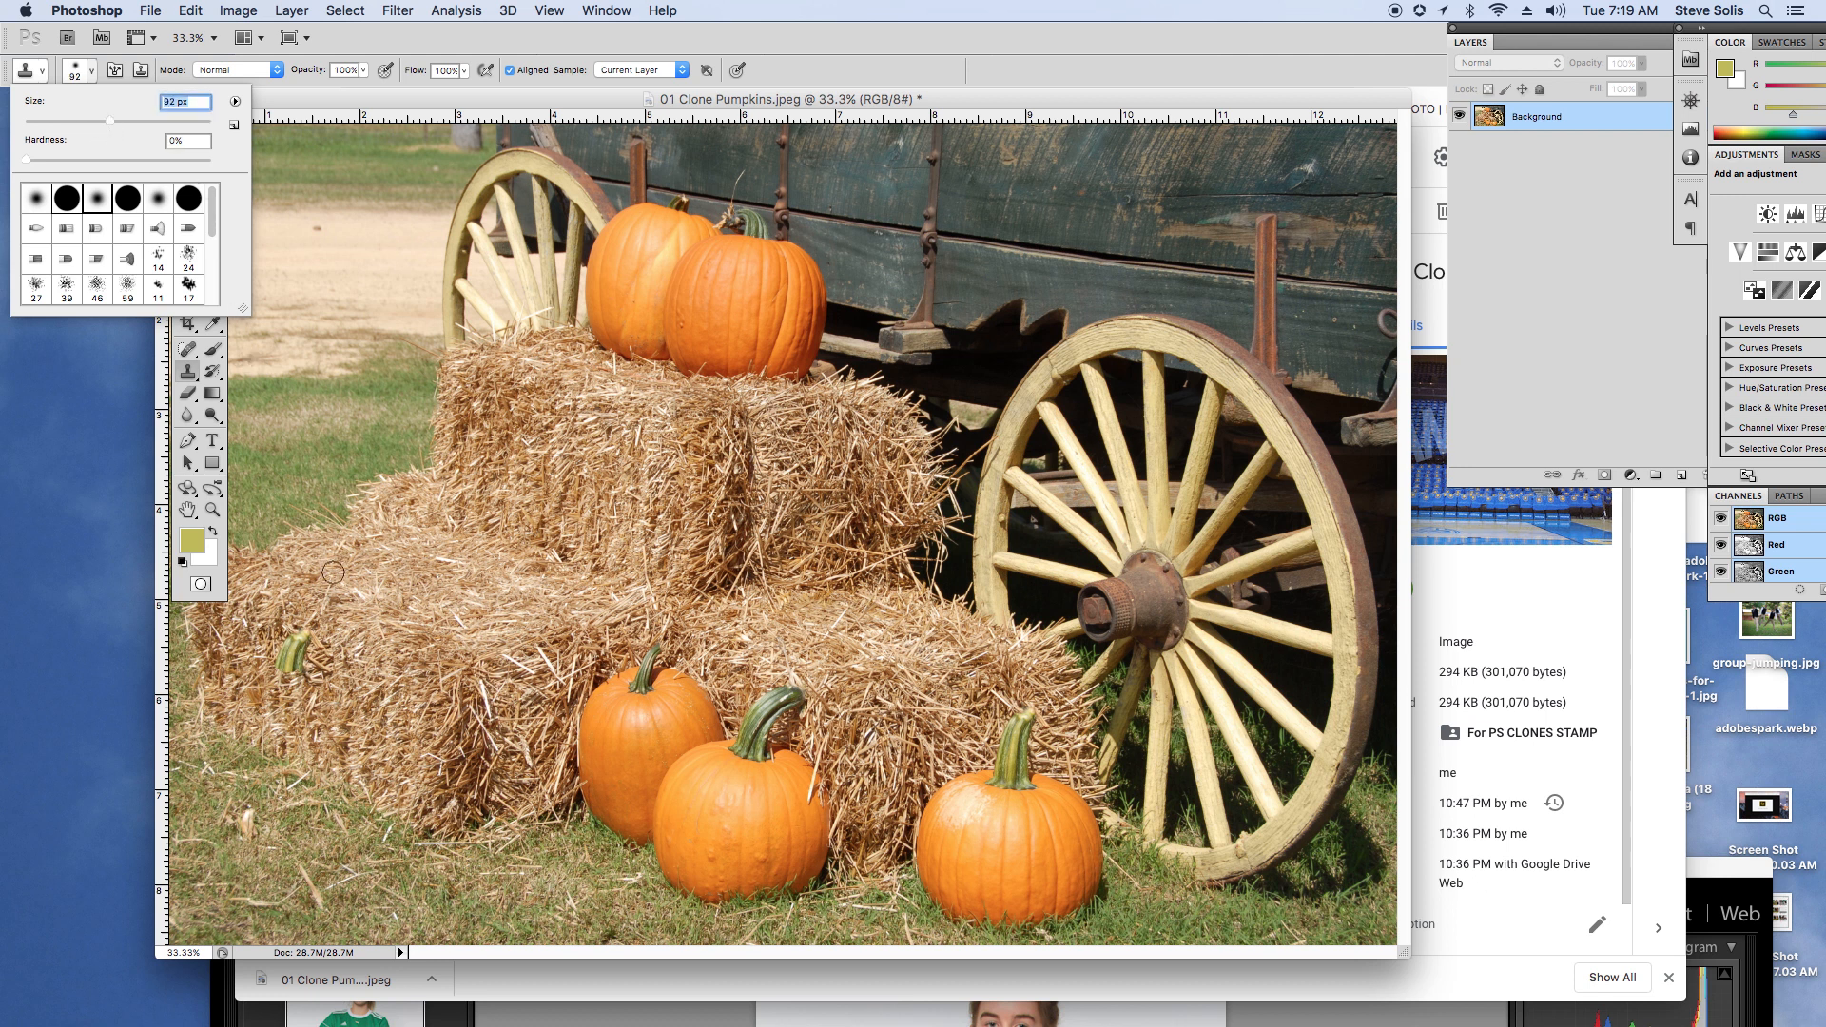
Step: Paint in the rest of the cloned stem and pumpkin body in front of the lower-left hay bale
click(307, 677)
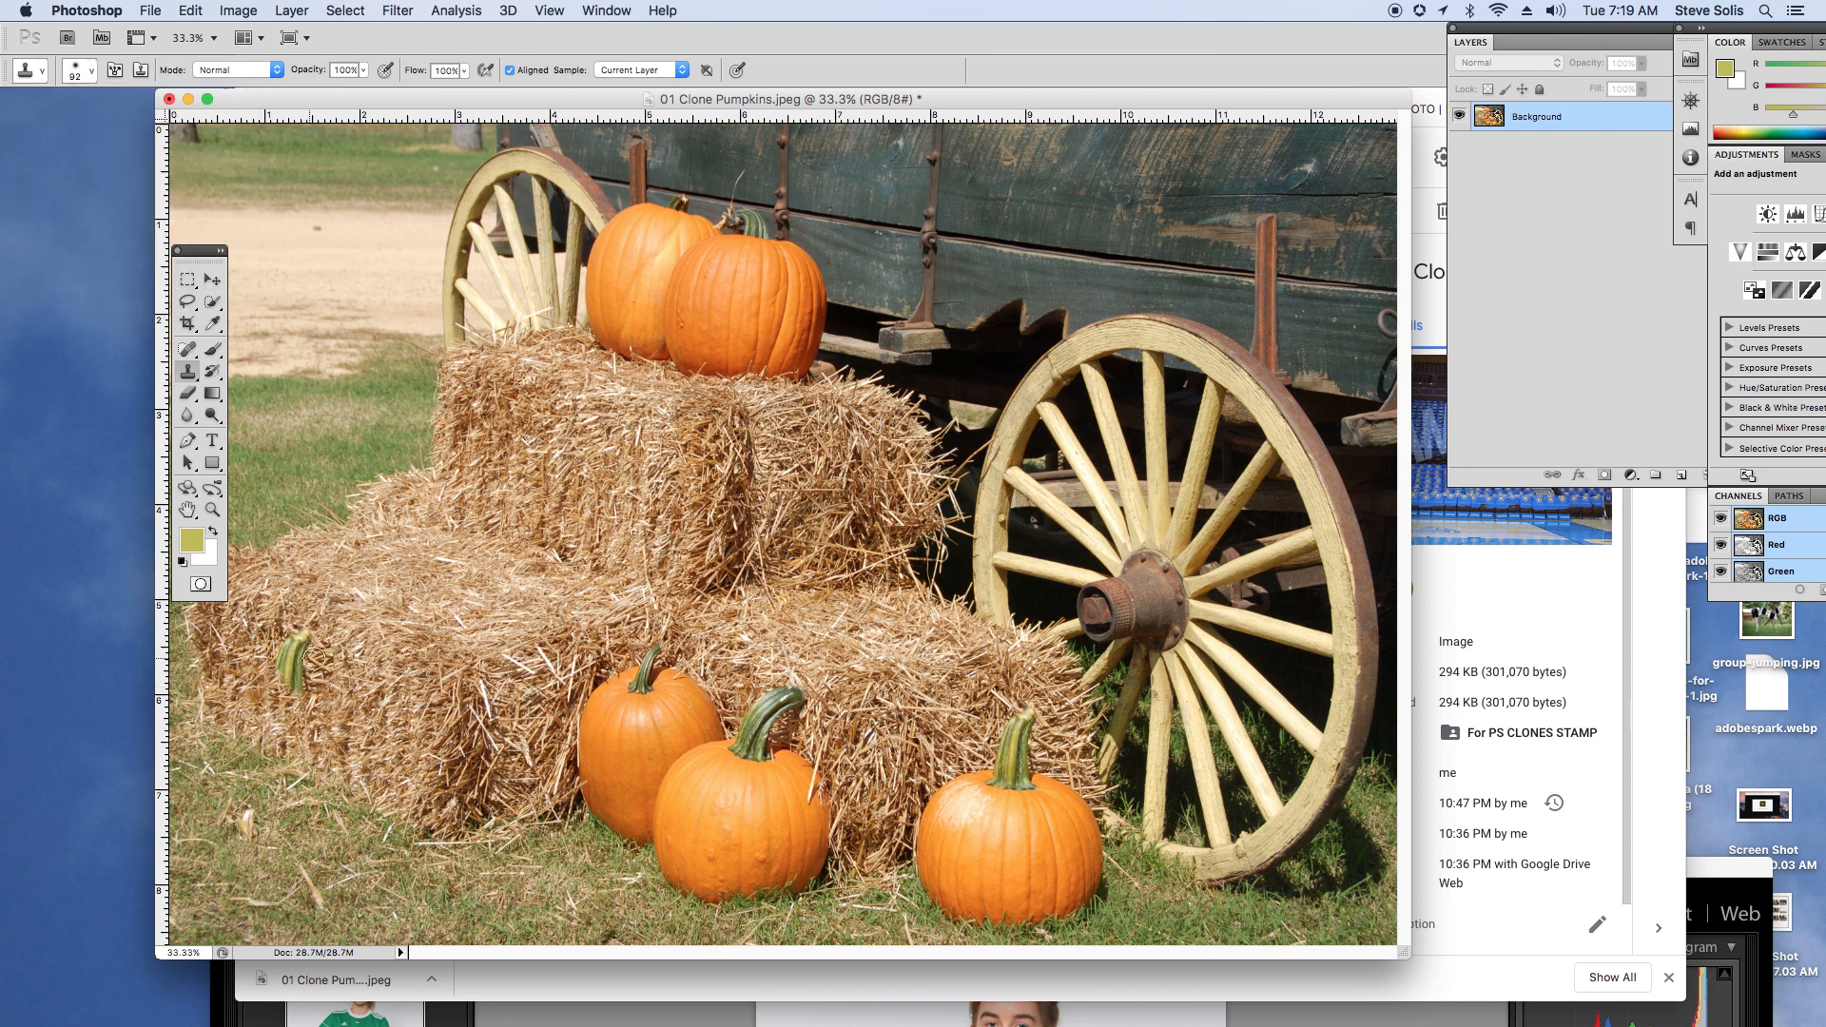
mouse_move(294, 681)
mouse_down()
mouse_move(276, 695)
mouse_move(318, 710)
mouse_up()
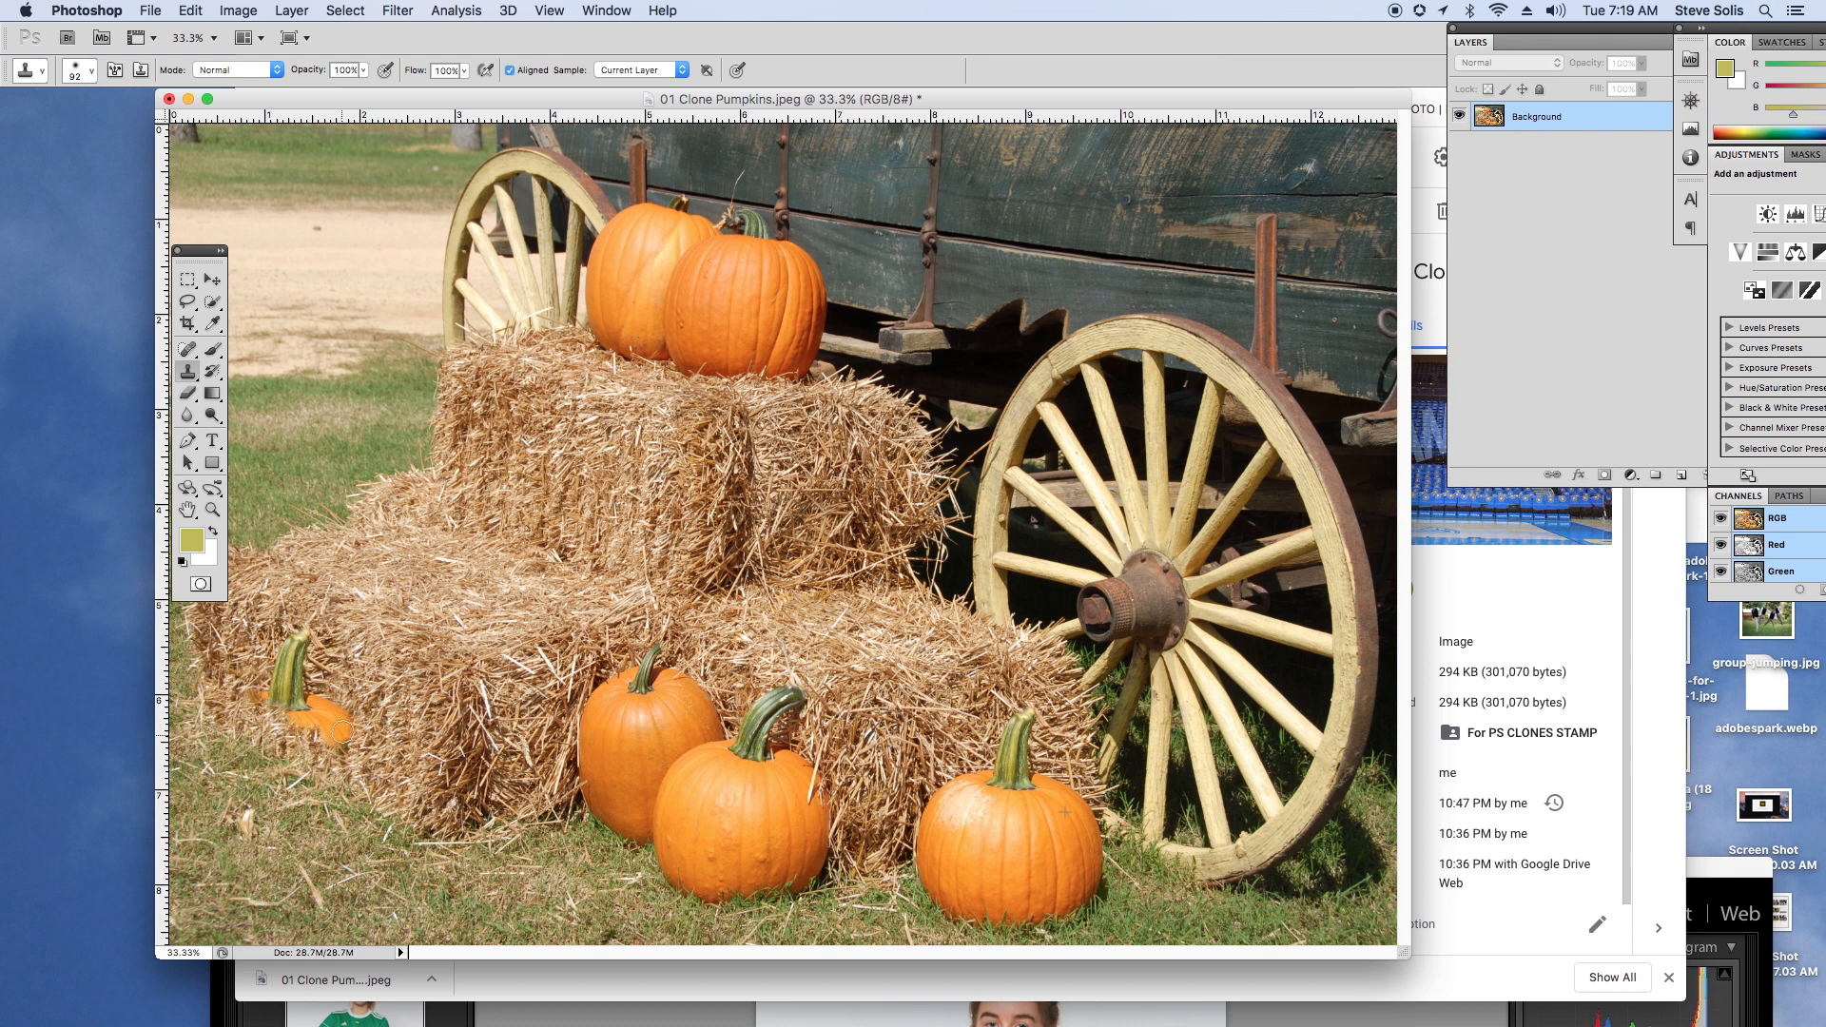
mouse_move(338, 738)
mouse_down()
mouse_move(245, 706)
mouse_move(233, 773)
mouse_move(271, 736)
mouse_move(331, 756)
mouse_move(271, 769)
mouse_move(226, 748)
mouse_move(241, 769)
mouse_move(226, 785)
mouse_move(318, 782)
mouse_up()
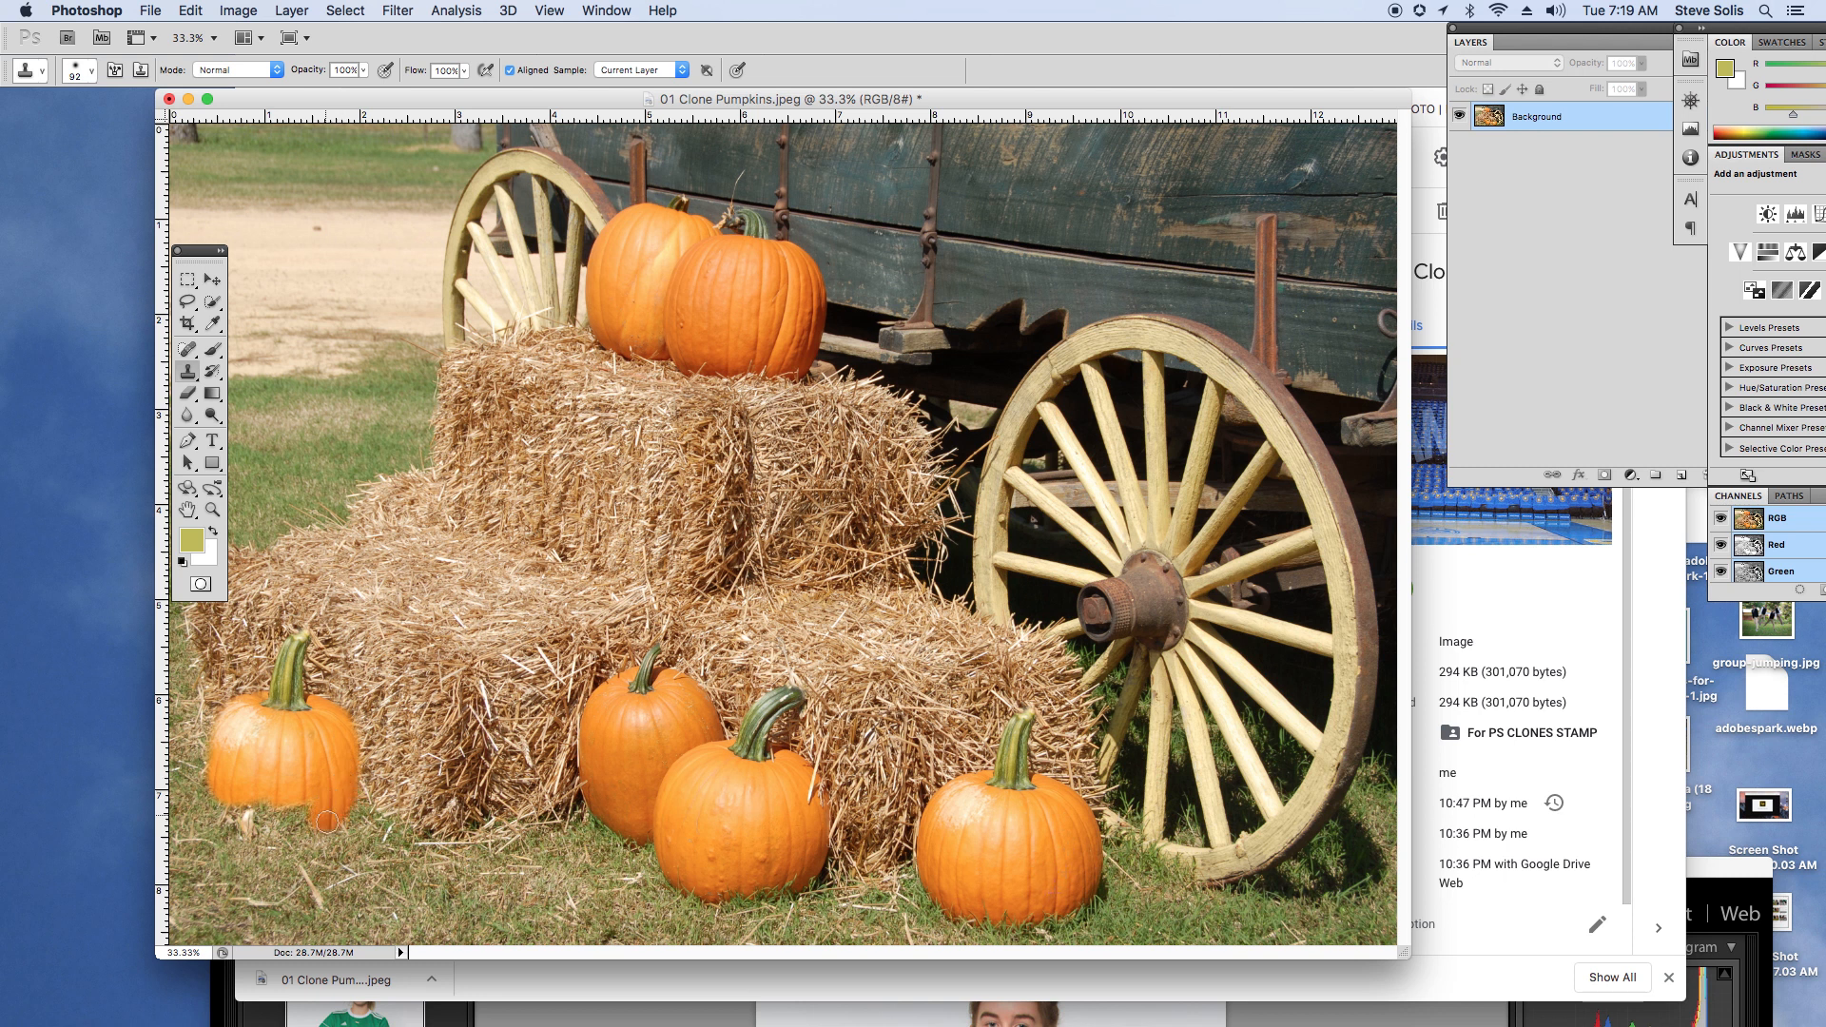
mouse_move(334, 819)
mouse_down()
mouse_move(264, 813)
mouse_move(243, 830)
mouse_move(287, 824)
mouse_move(230, 812)
mouse_up()
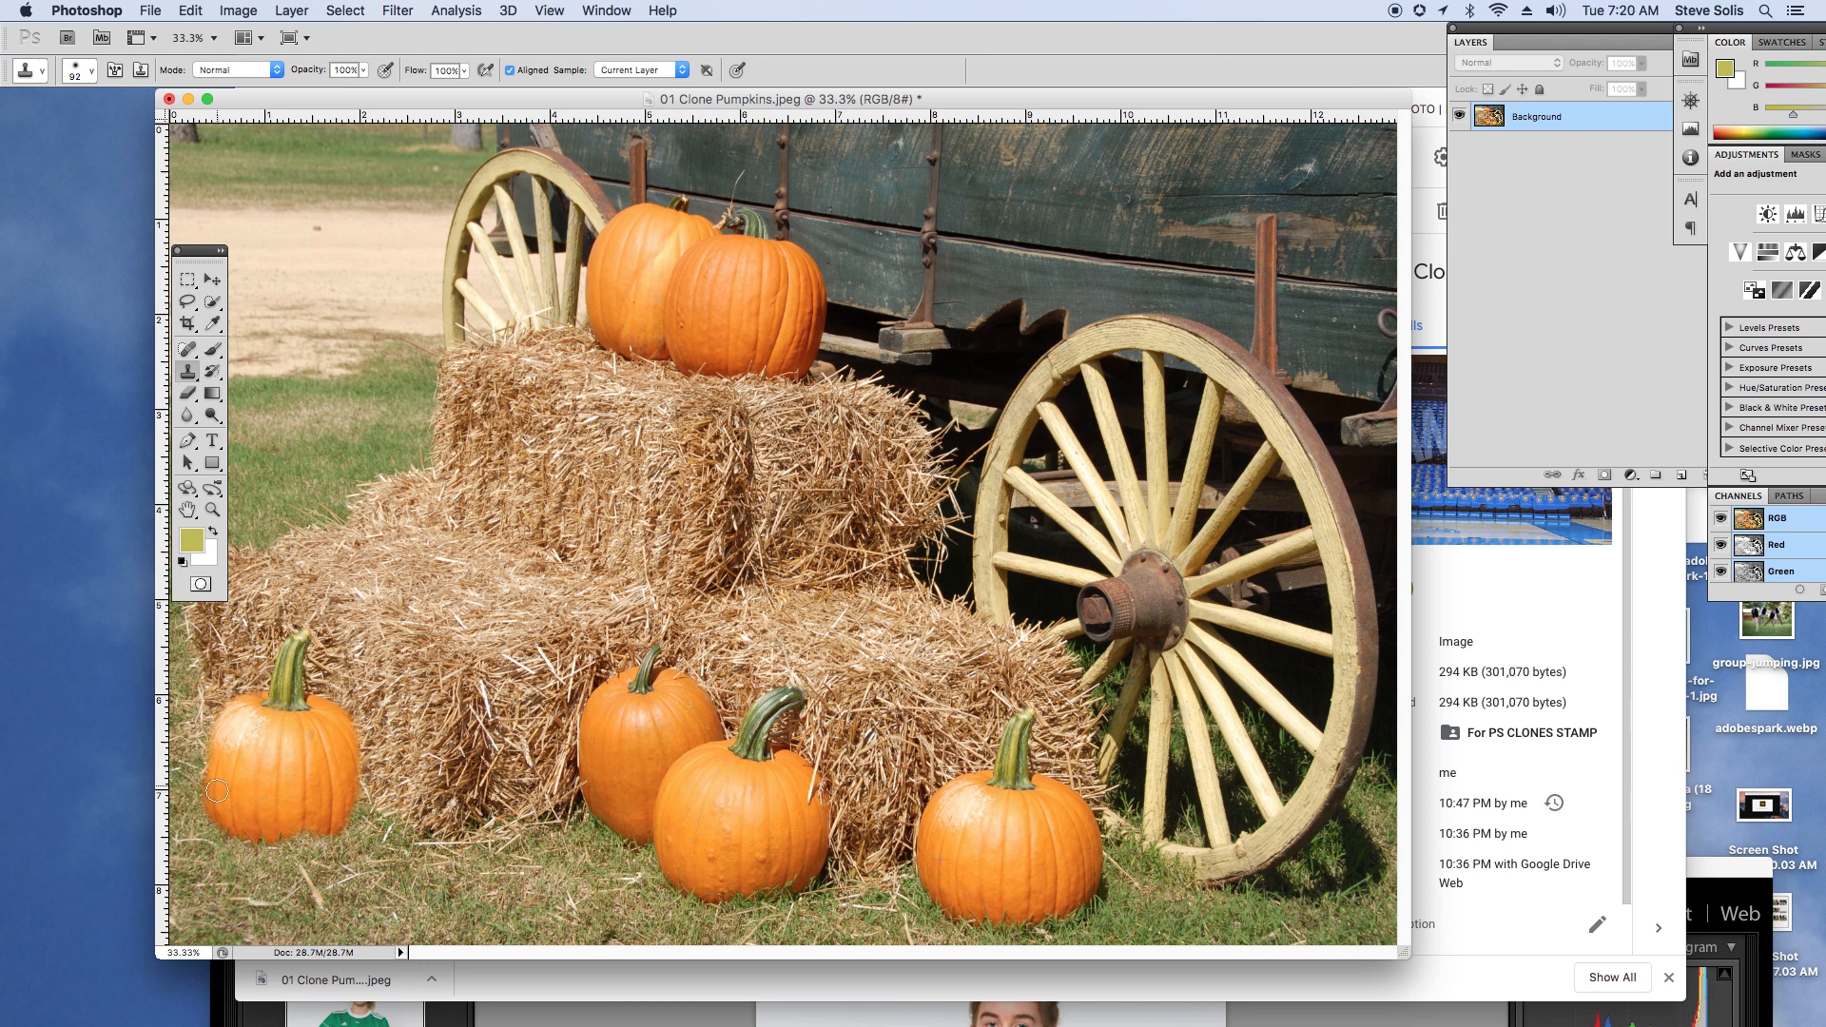
drag(220, 745, 229, 728)
Step: Choose a hard round brush with 100% hardness, resample the original pumpkin's upper left, and repaint the copy's left edge
click(78, 72)
click(189, 200)
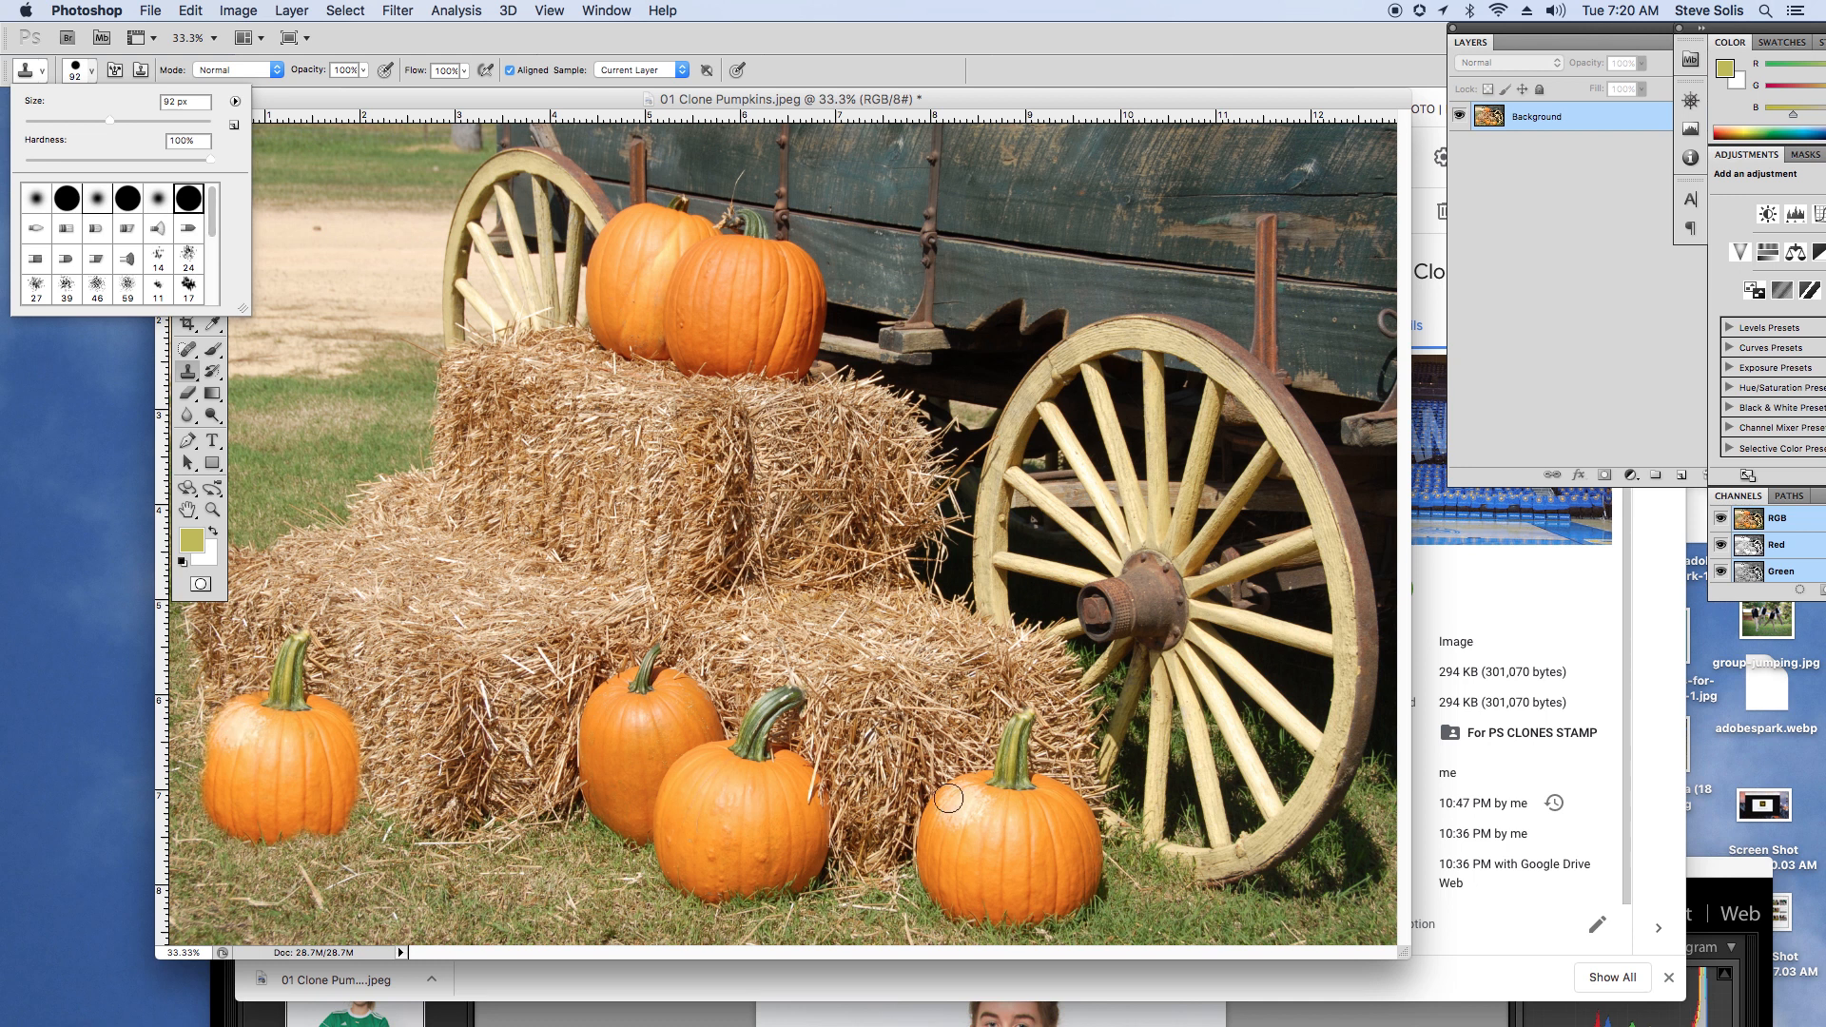
alt+click(963, 775)
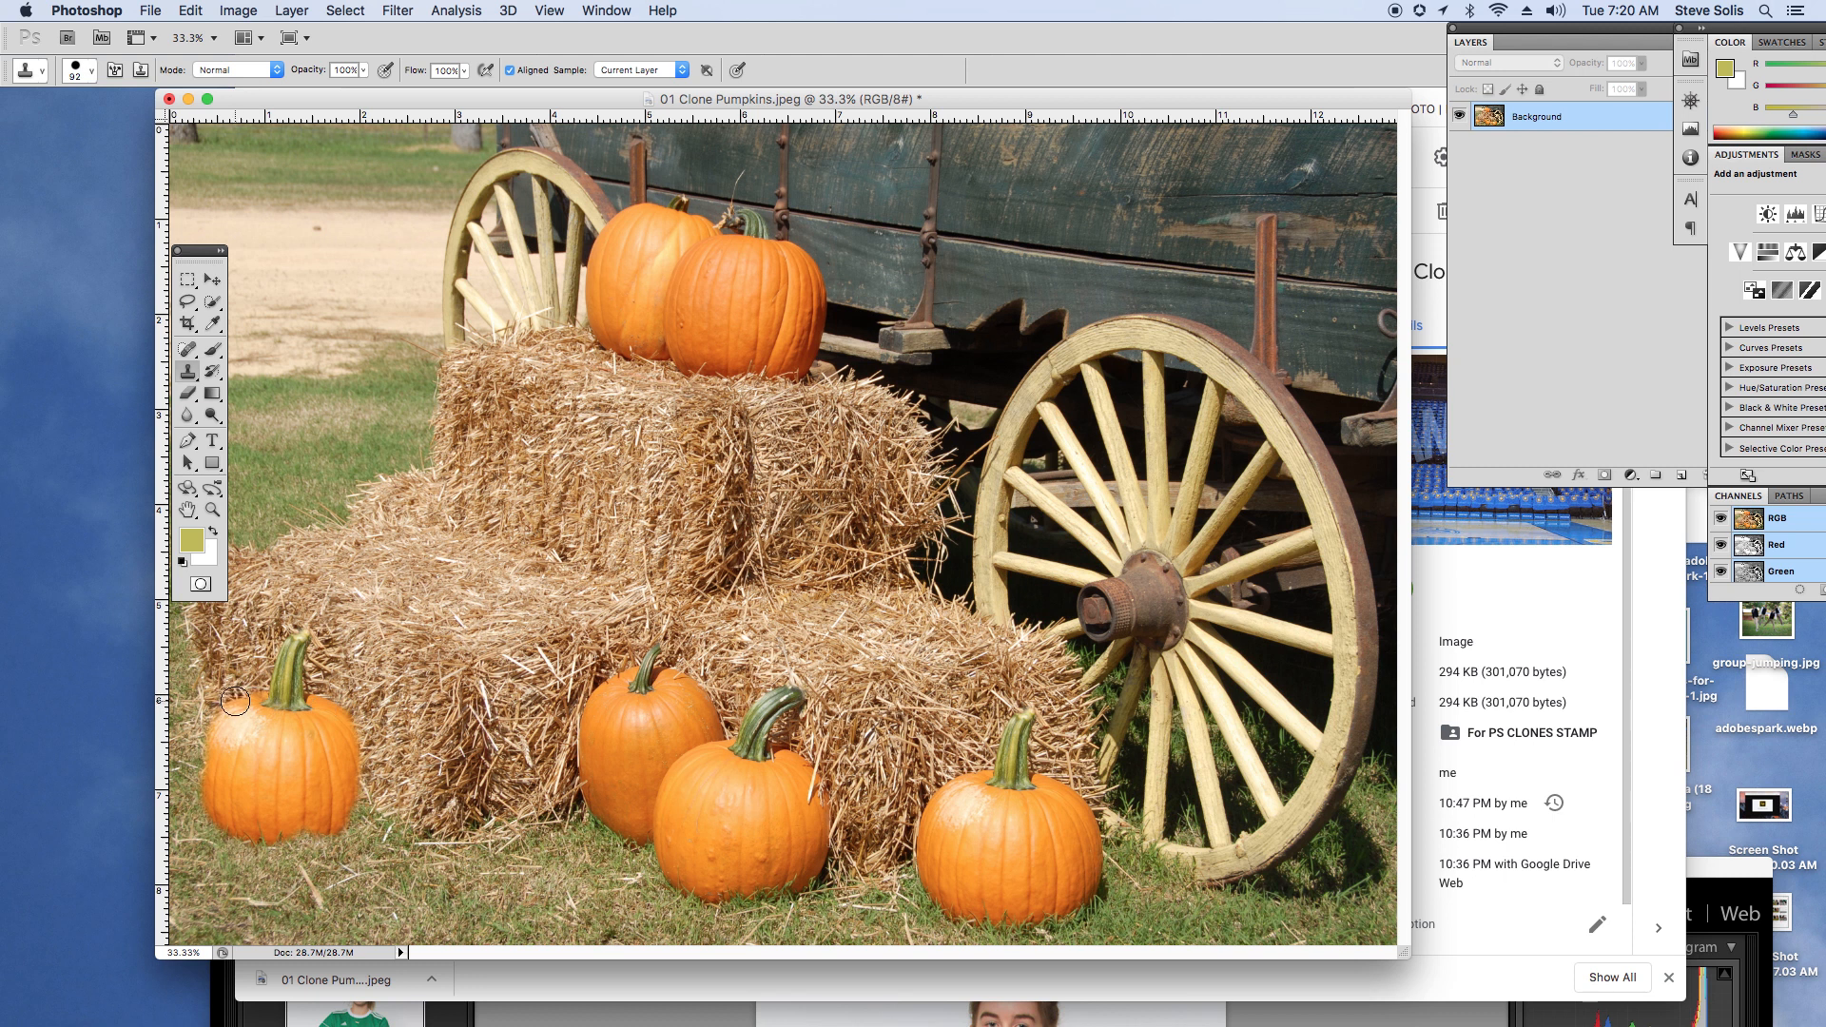
alt+click(968, 789)
mouse_move(241, 711)
mouse_down()
mouse_move(208, 776)
mouse_move(231, 823)
mouse_up()
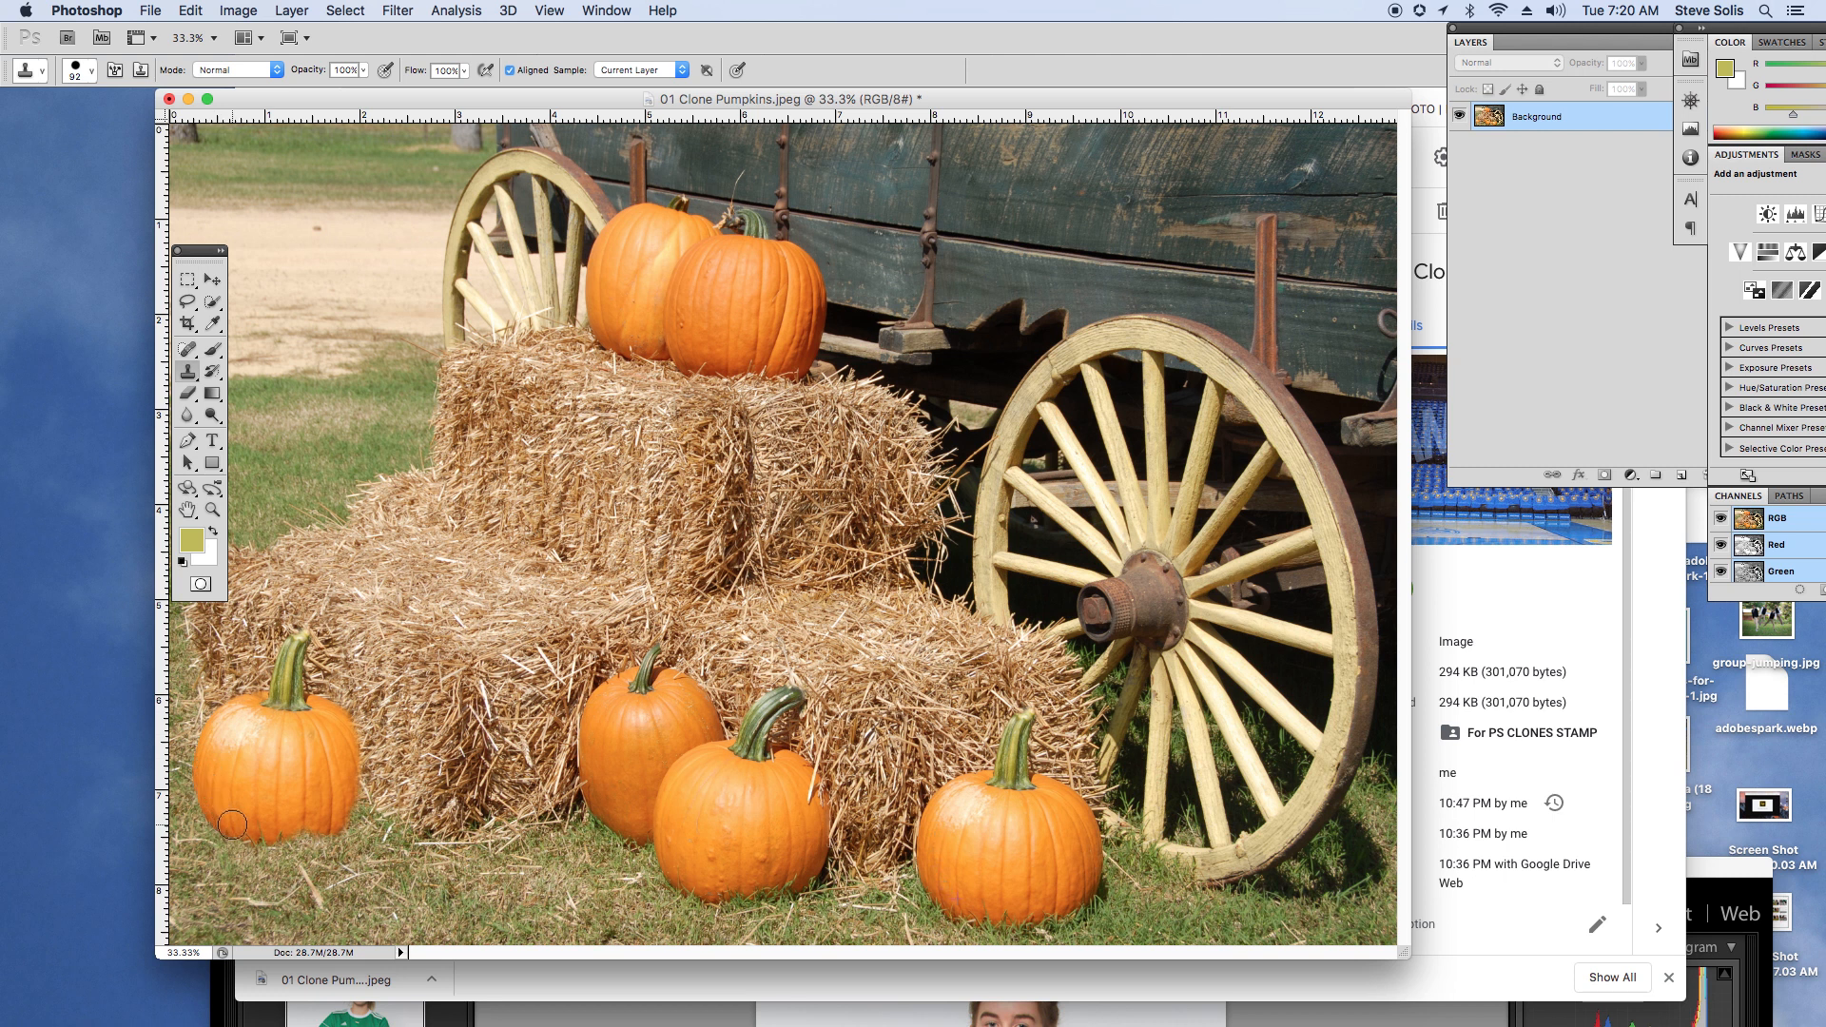
Step: Undo the extra stroke beyond the copied pumpkin's left side, and clone its right edge down to the grass
mouse_move(238, 712)
mouse_down()
mouse_move(194, 746)
mouse_move(195, 656)
mouse_up()
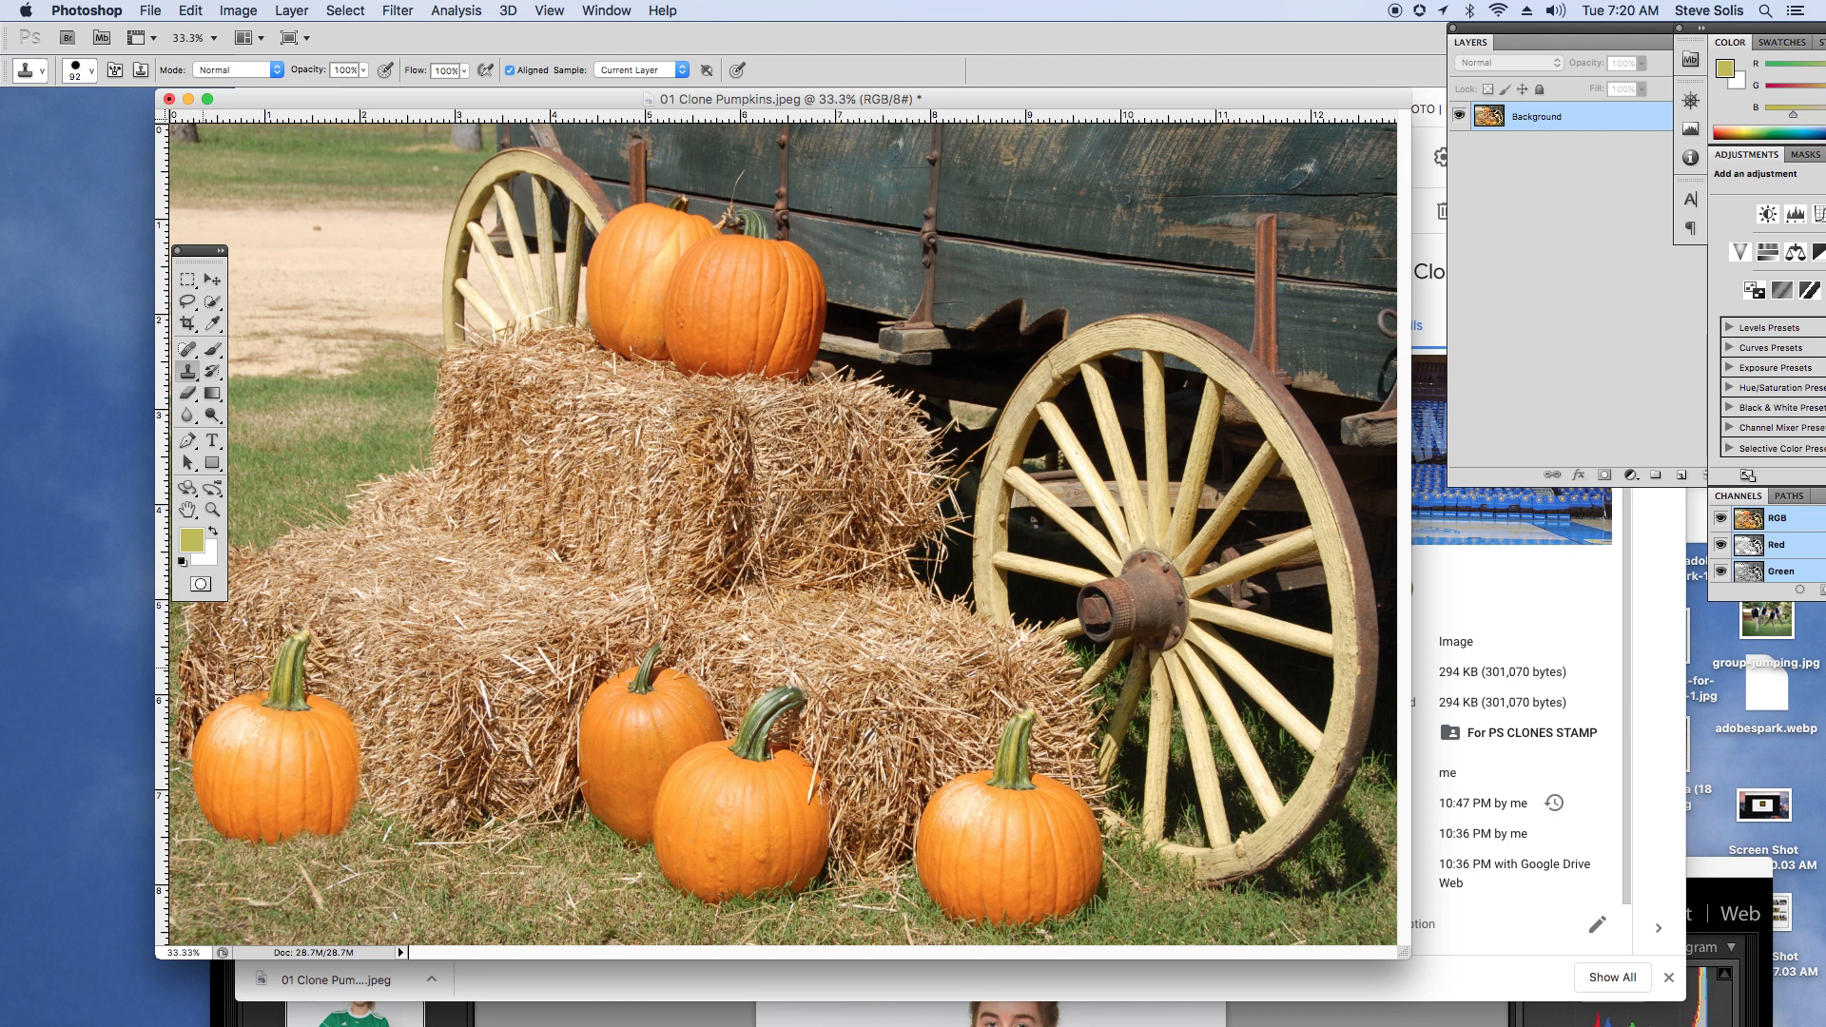
key(super+z)
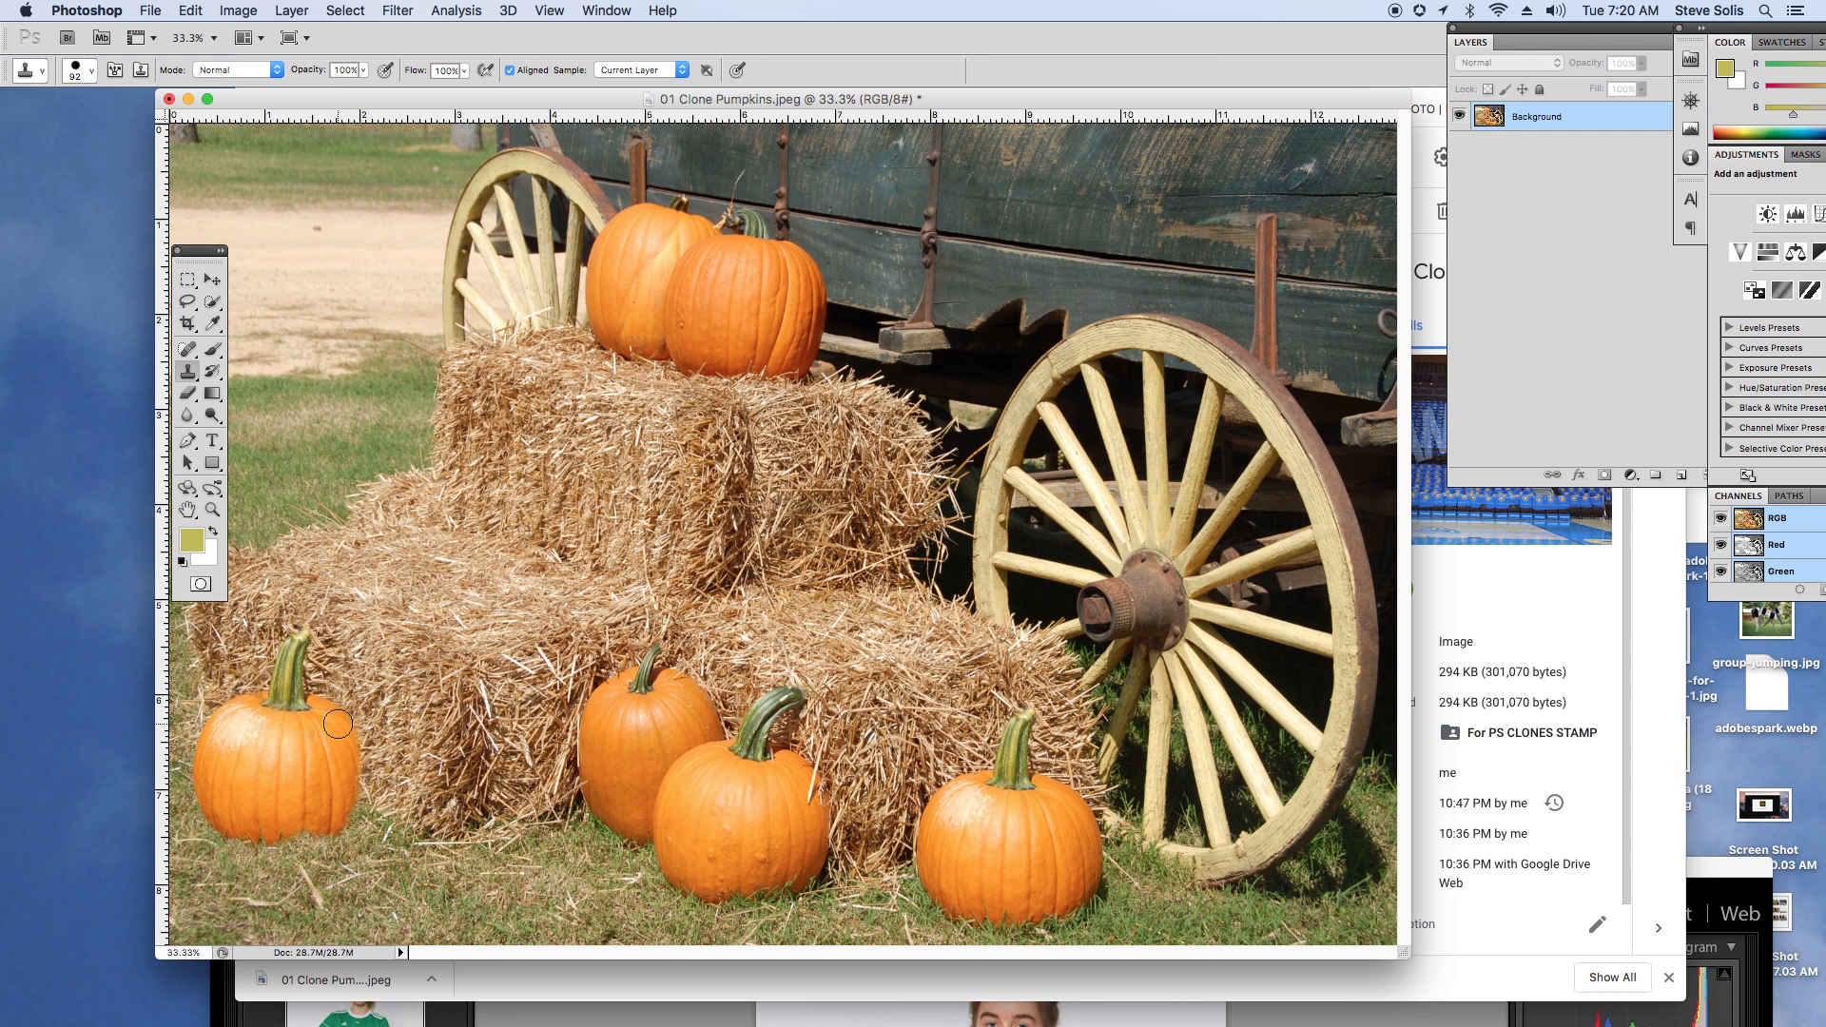
mouse_move(335, 722)
mouse_down()
mouse_move(341, 817)
mouse_move(274, 808)
mouse_move(327, 779)
mouse_move(291, 765)
mouse_move(321, 731)
mouse_move(298, 816)
mouse_move(315, 740)
mouse_move(323, 802)
mouse_move(300, 812)
mouse_move(300, 721)
mouse_move(290, 768)
mouse_move(317, 735)
mouse_move(314, 771)
mouse_move(275, 821)
mouse_move(262, 803)
mouse_move(322, 808)
mouse_move(287, 833)
mouse_move(335, 815)
mouse_up()
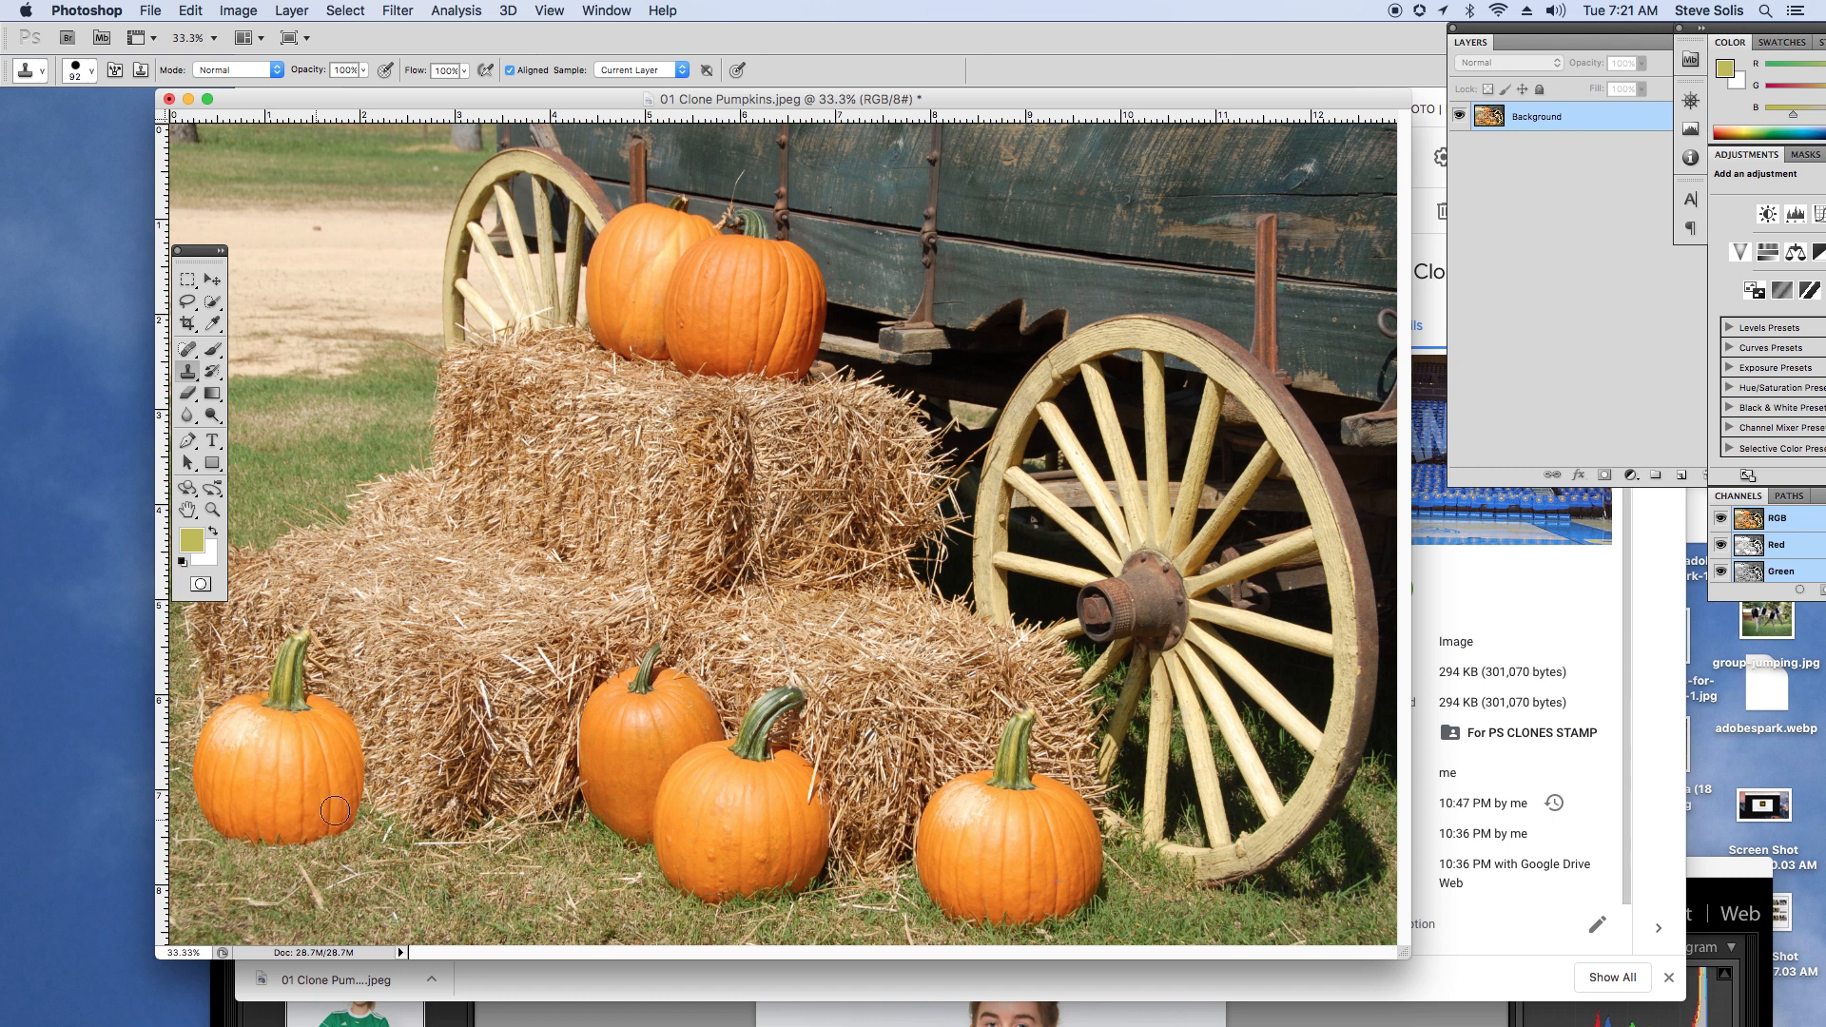
Step: Touch up the copied pumpkin's surface with short clone strokes and undo the extra dab
mouse_move(325, 748)
mouse_down()
mouse_move(304, 723)
mouse_move(276, 746)
mouse_move(314, 769)
mouse_move(313, 740)
mouse_up()
key(super+minus)
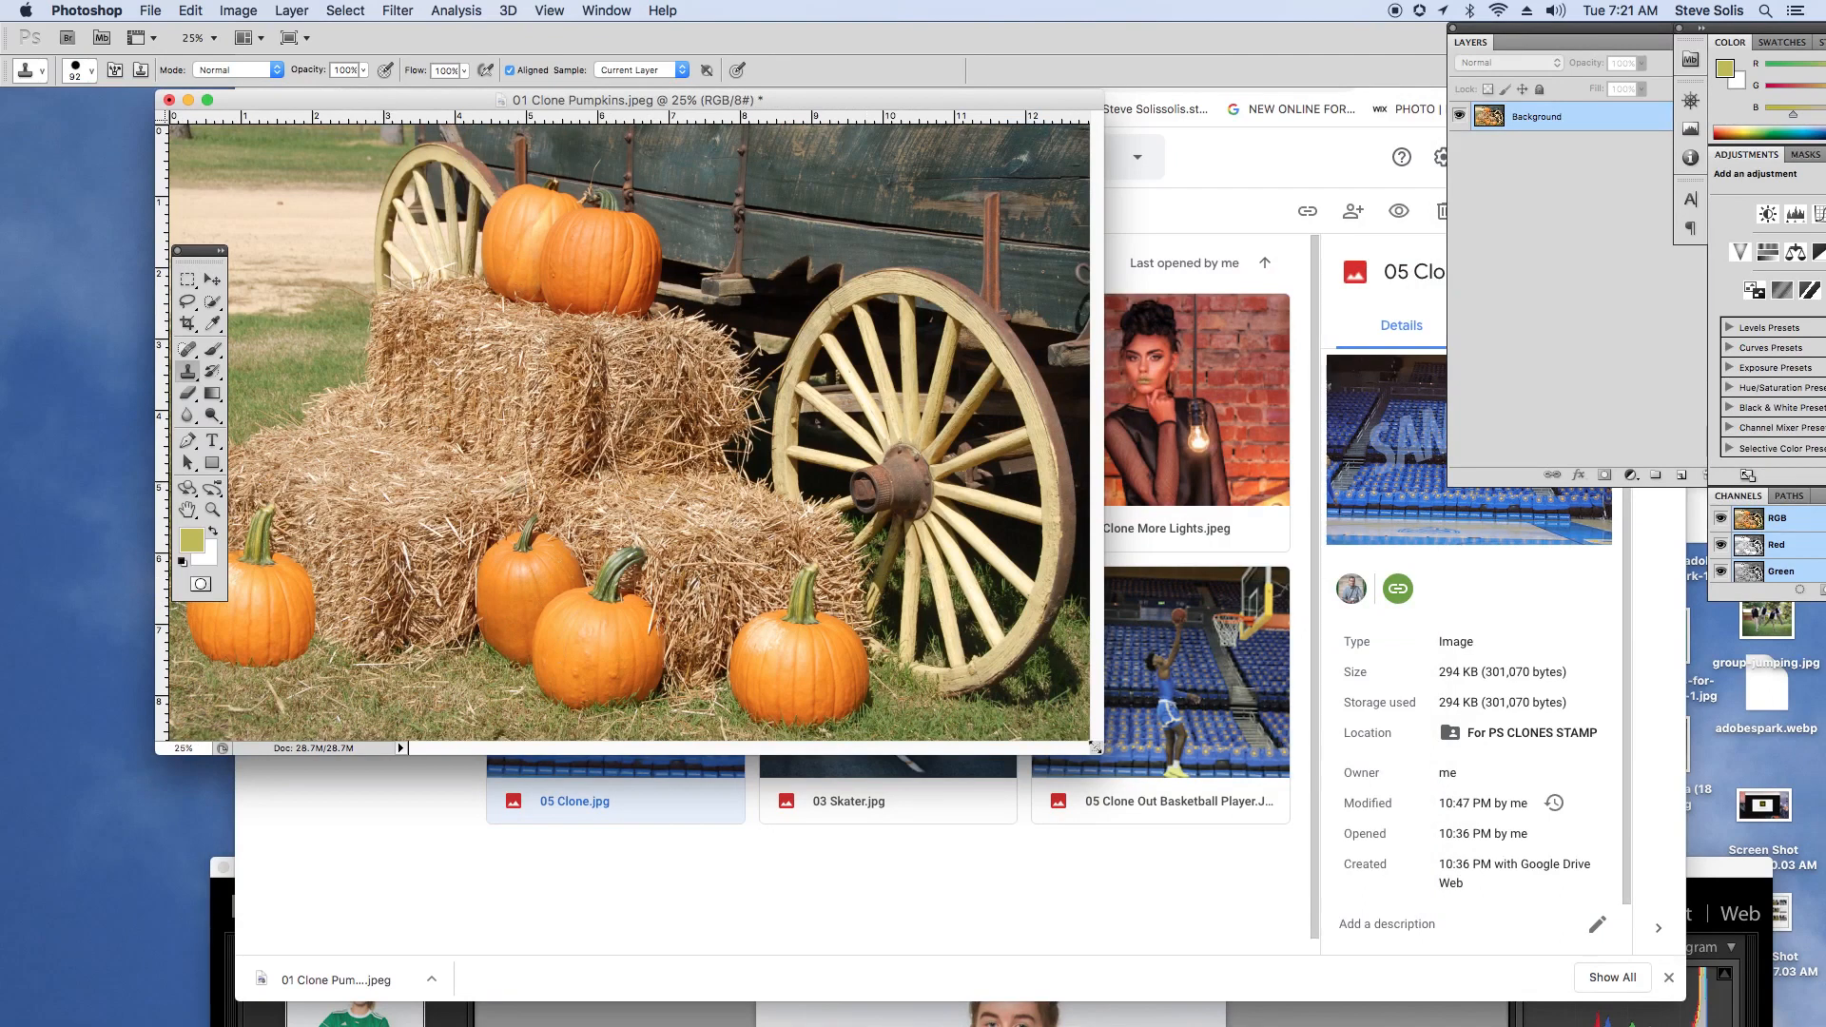
drag(1096, 747, 1520, 820)
click(546, 544)
key(super+z)
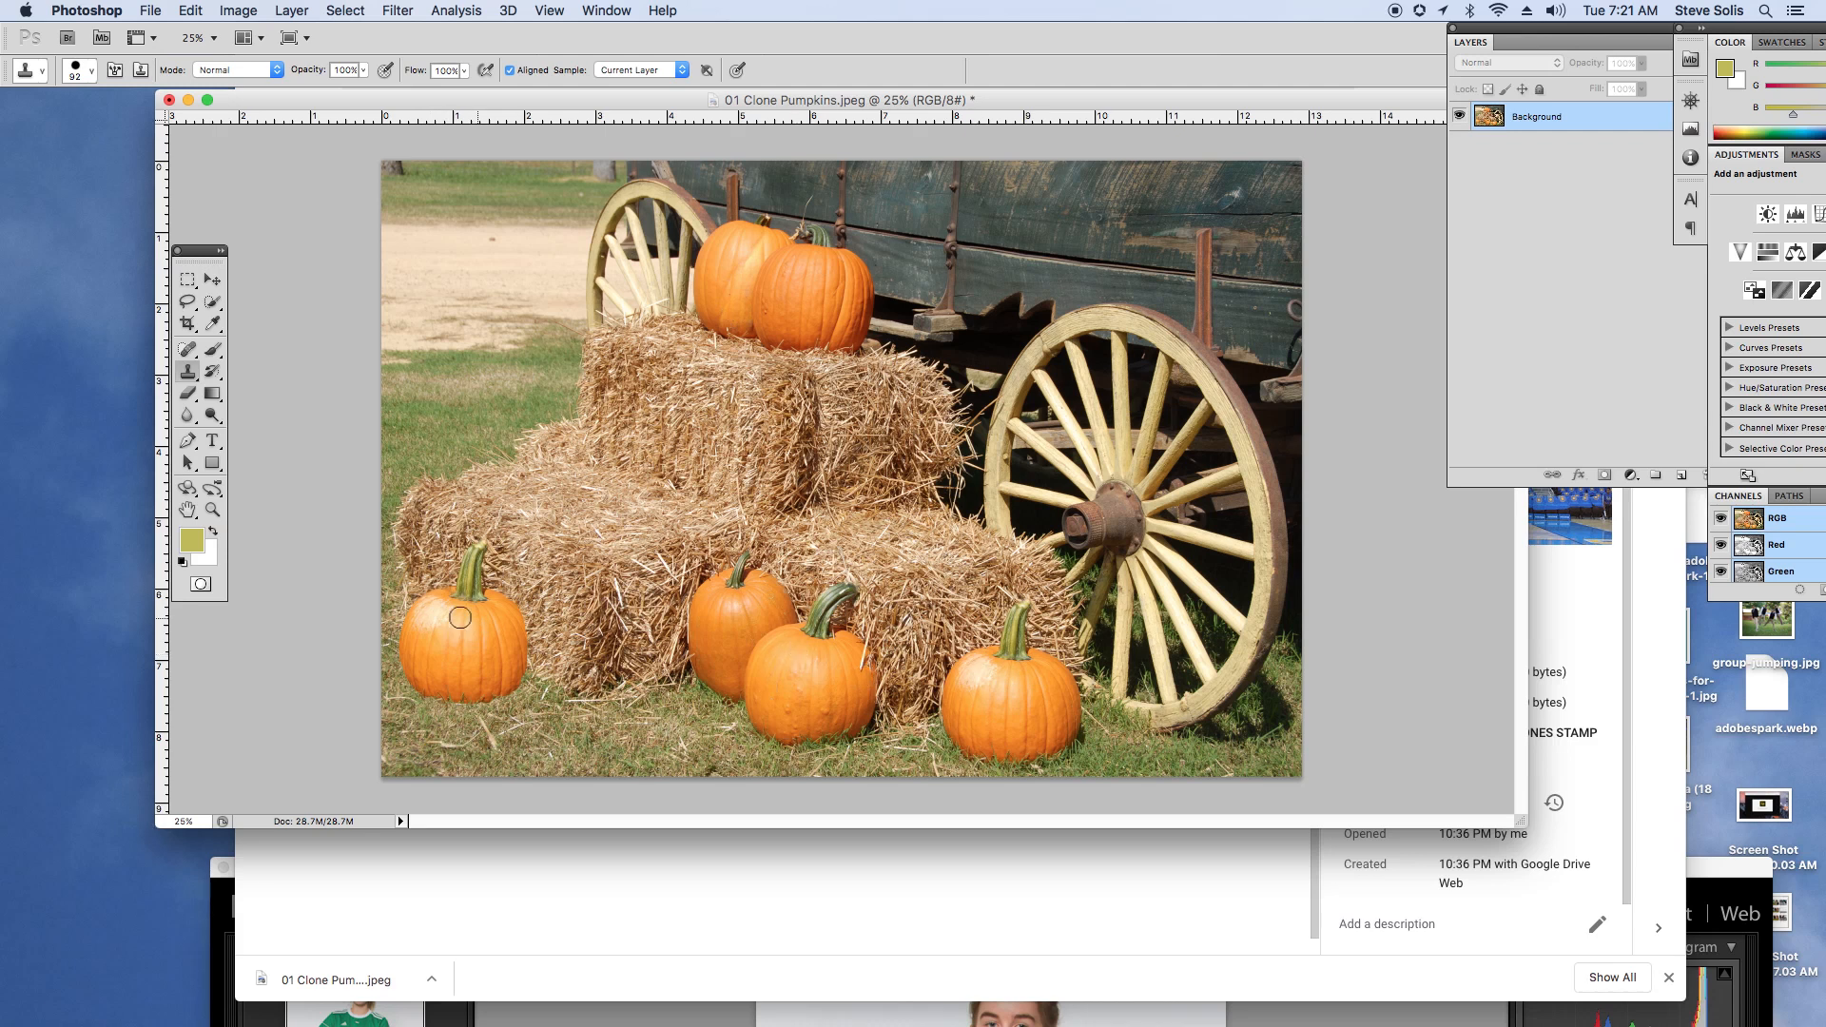
mouse_move(440, 614)
mouse_down()
mouse_move(428, 628)
mouse_move(465, 626)
mouse_move(457, 640)
mouse_move(448, 619)
mouse_up()
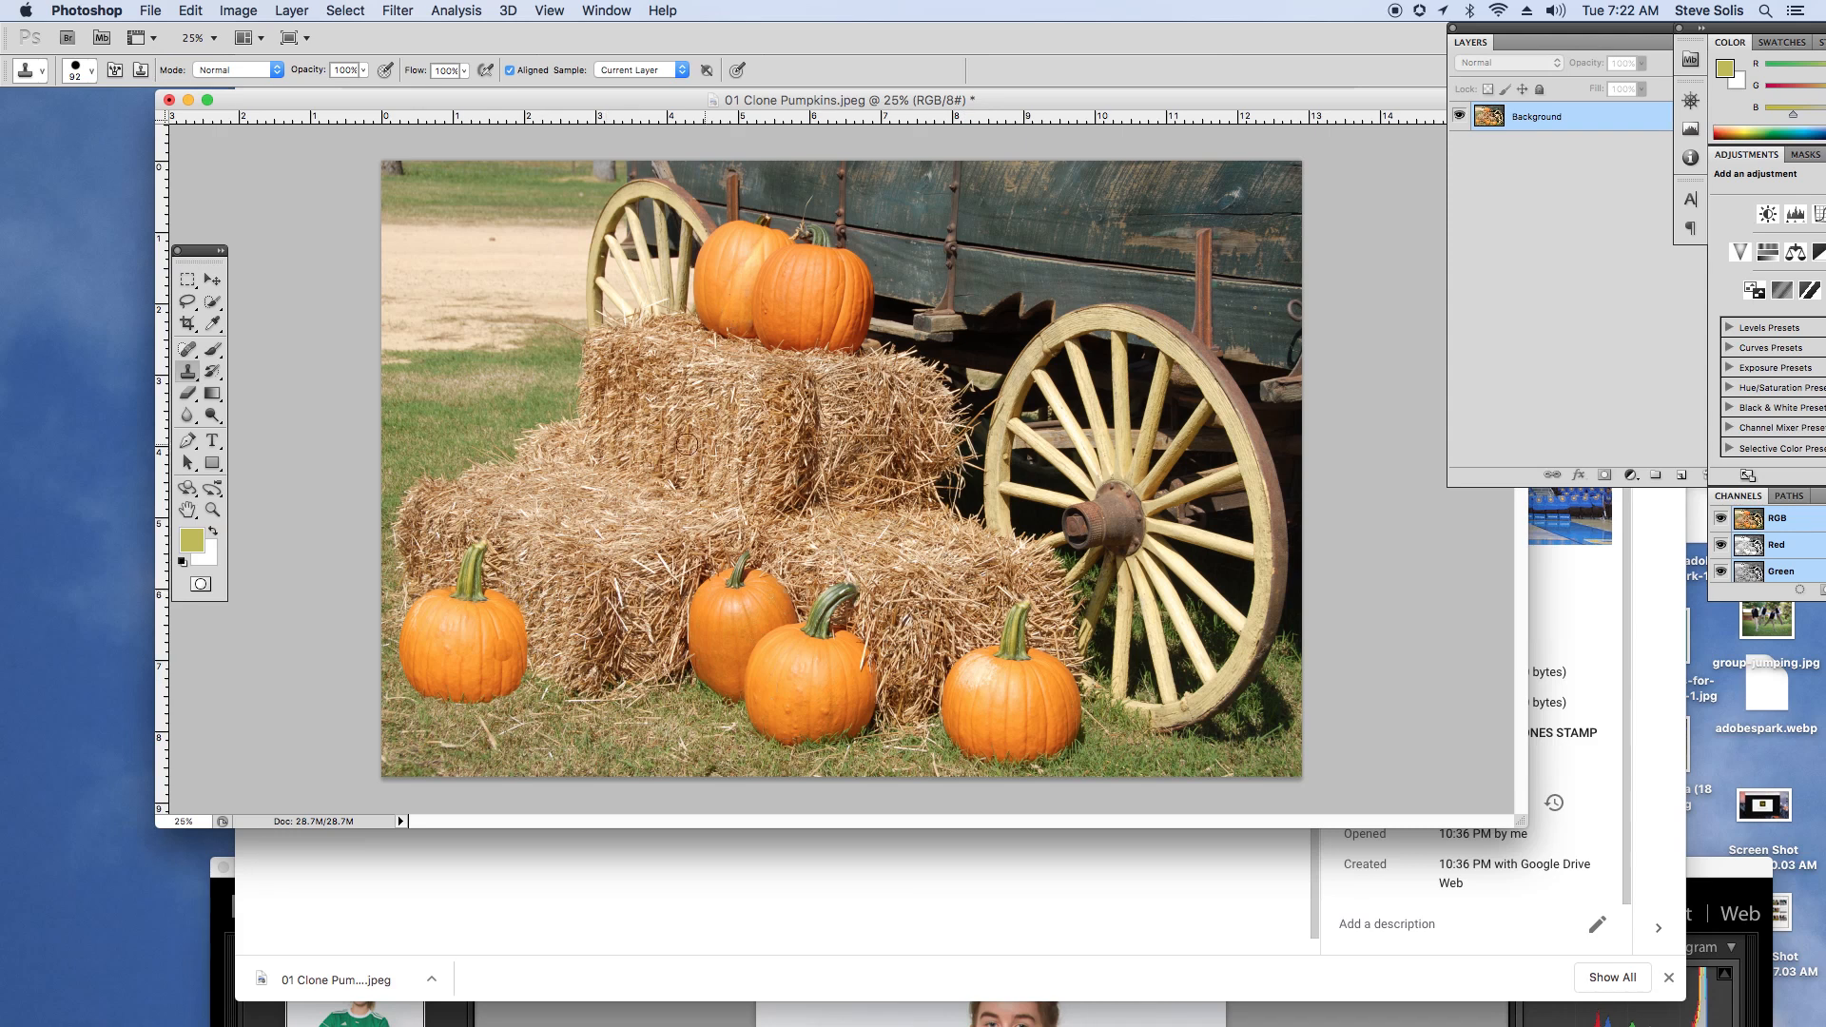
Step: Try a Save for Web JPEG export of the pumpkin image at 50% size to the Desktop, and cancel it
click(741, 376)
click(153, 14)
click(257, 340)
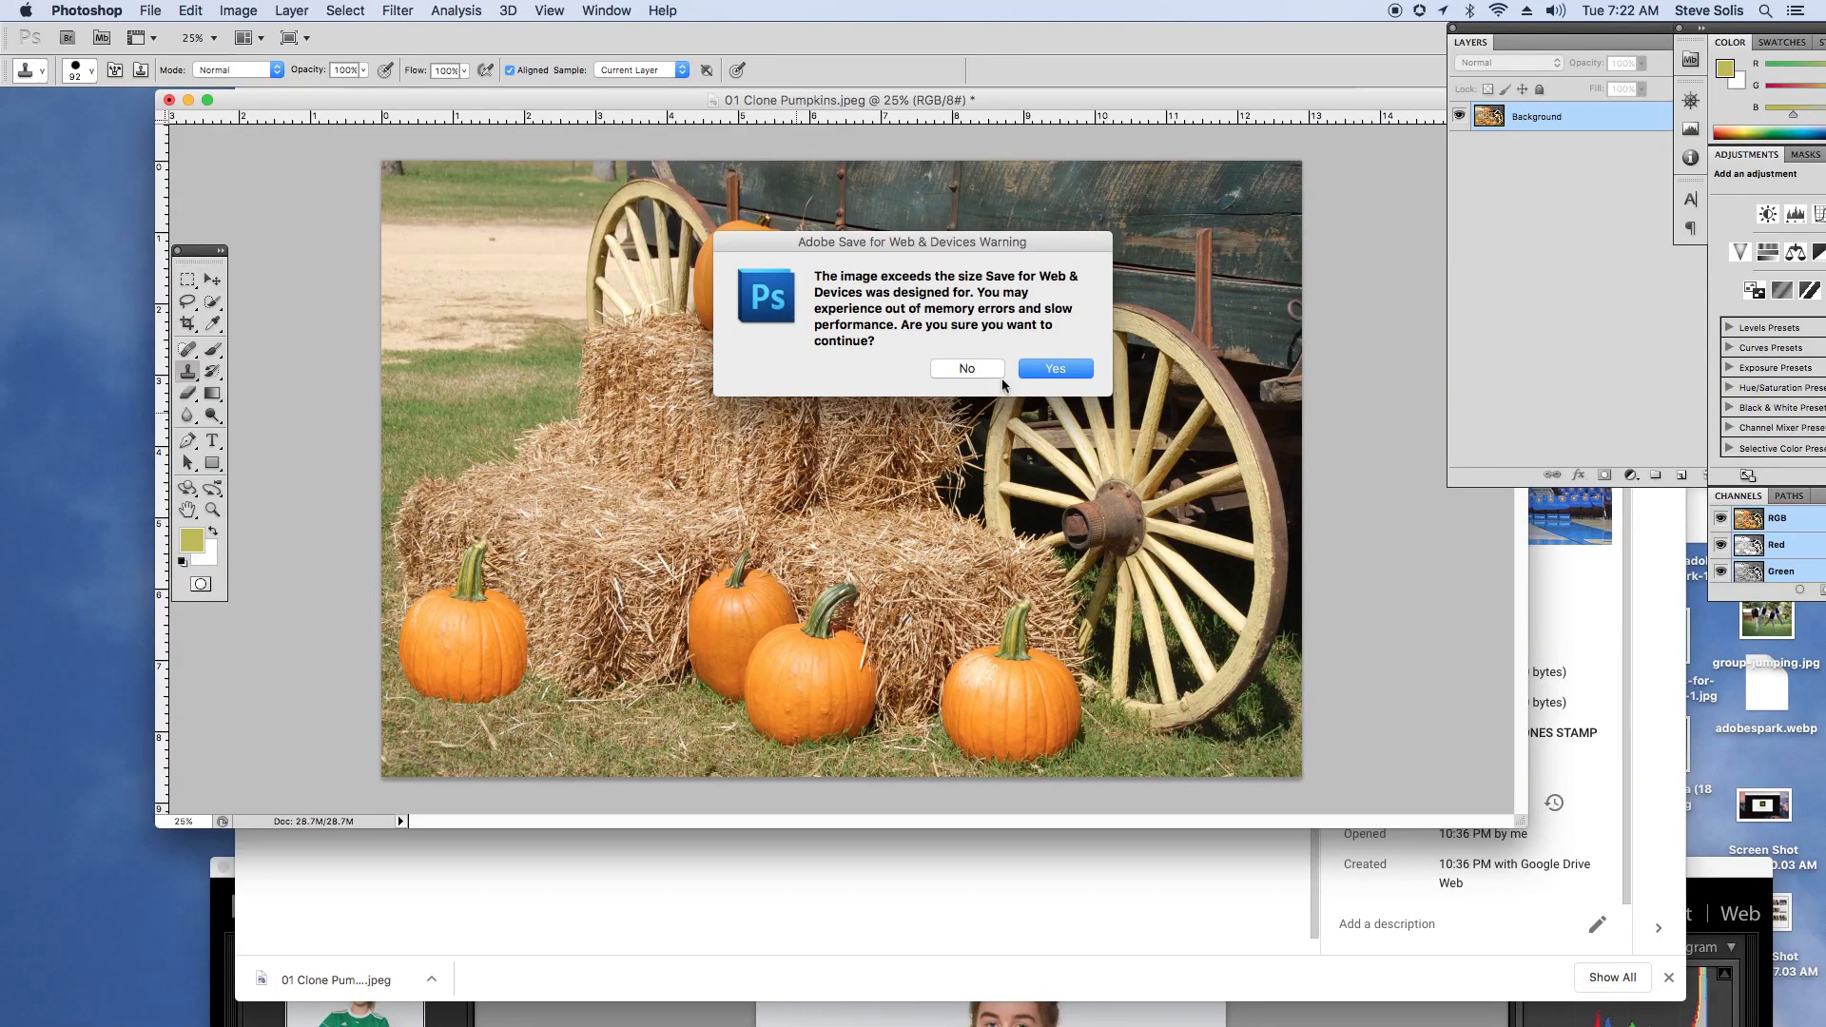
click(1054, 370)
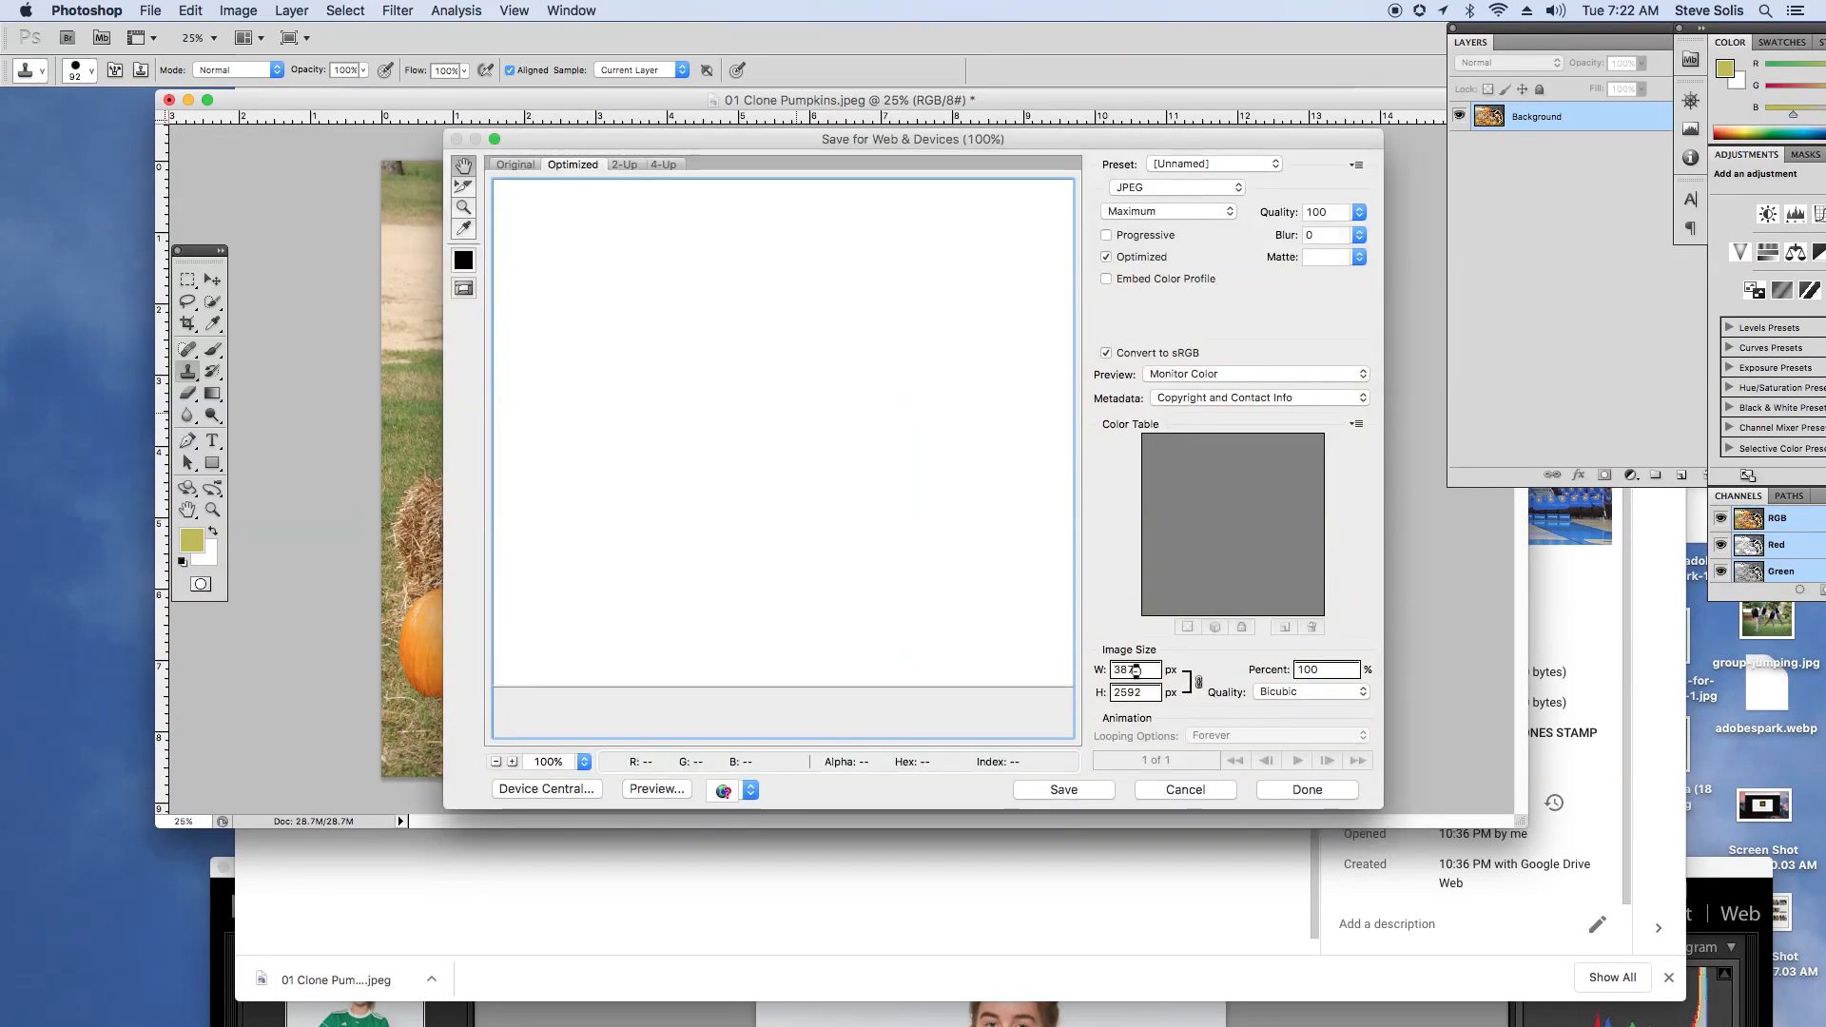
click(1306, 670)
text(50)
click(1098, 784)
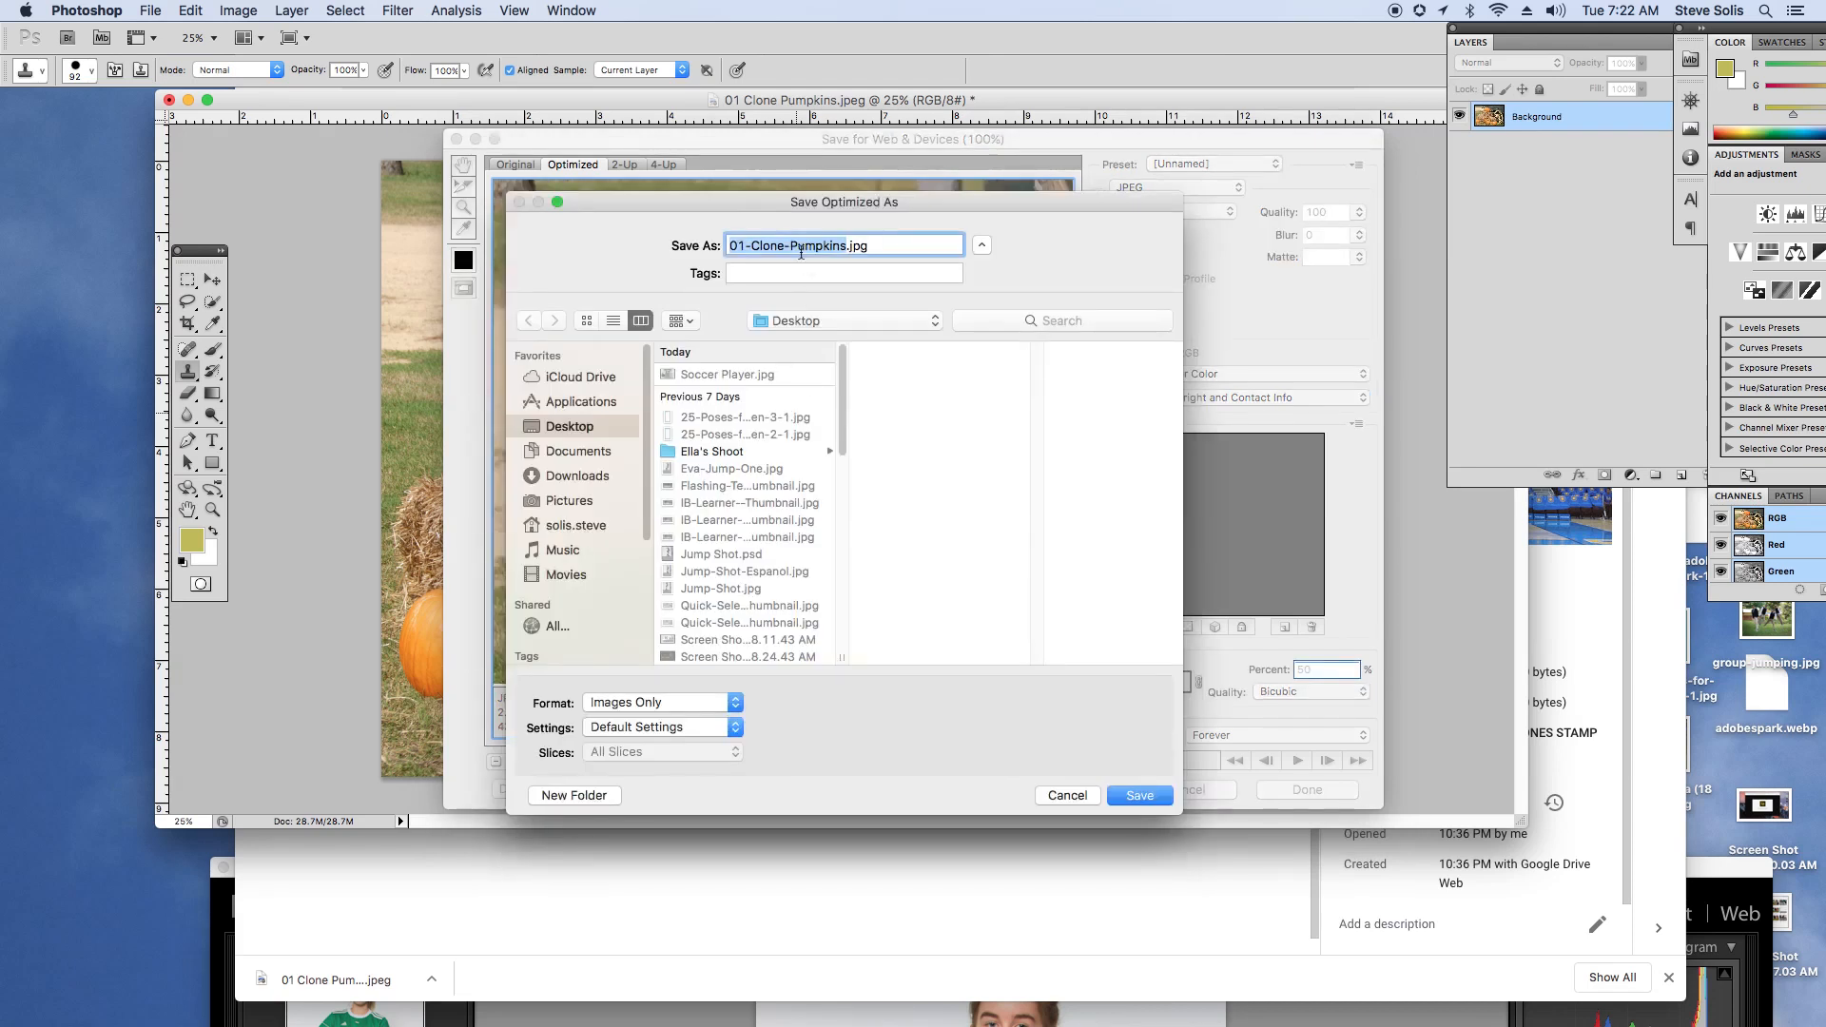
click(828, 246)
click(1084, 797)
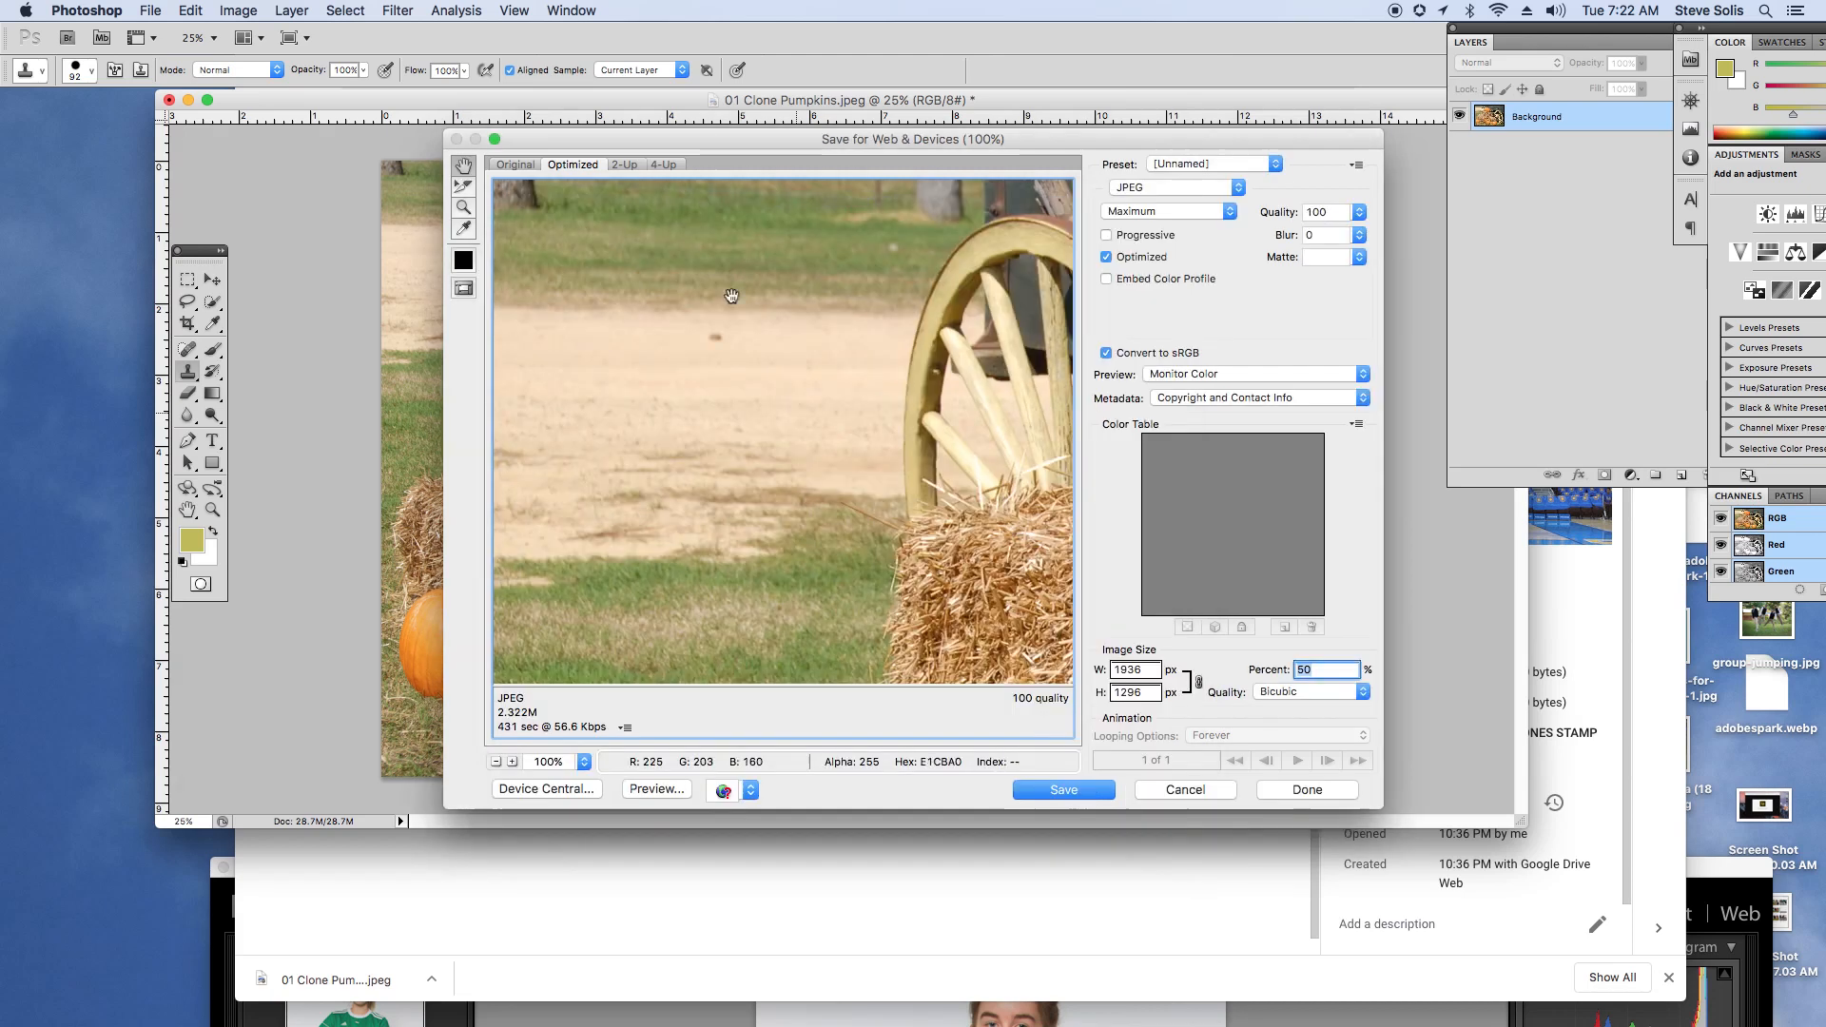
click(1176, 791)
Step: Close 01 Clone Pumpkins.jpeg without saving its changes
click(168, 100)
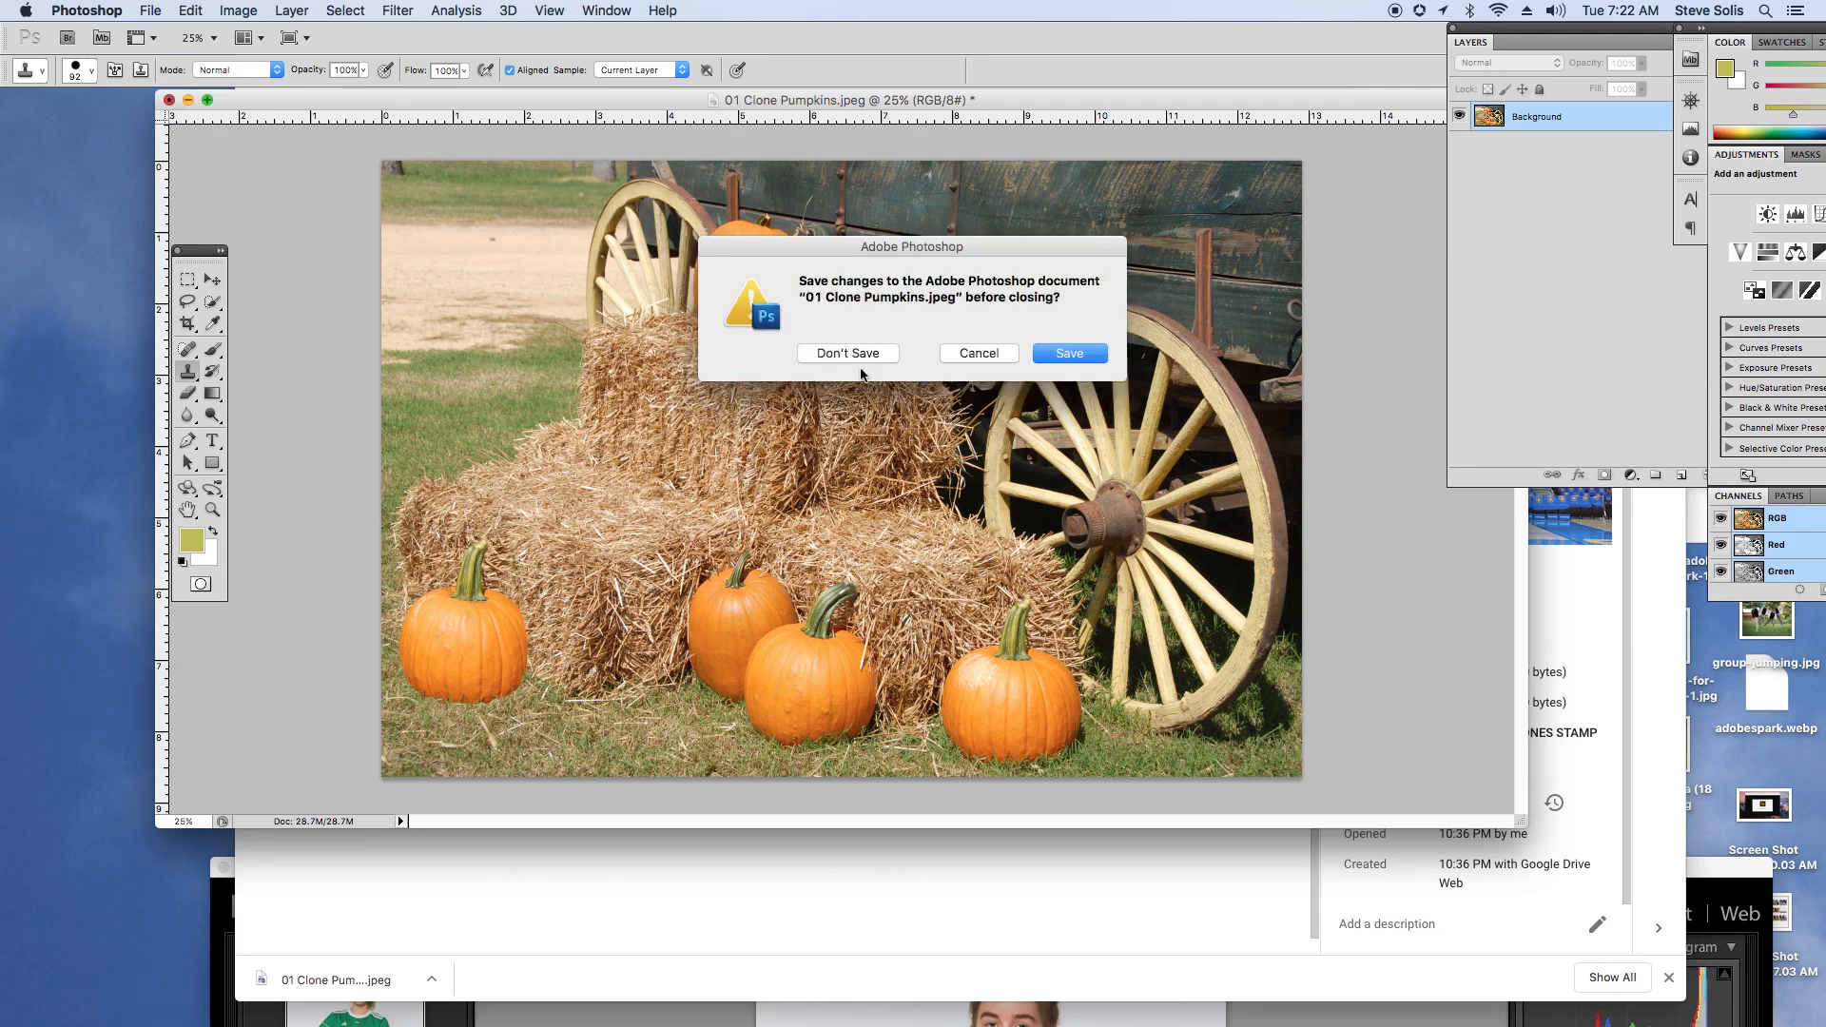
click(846, 354)
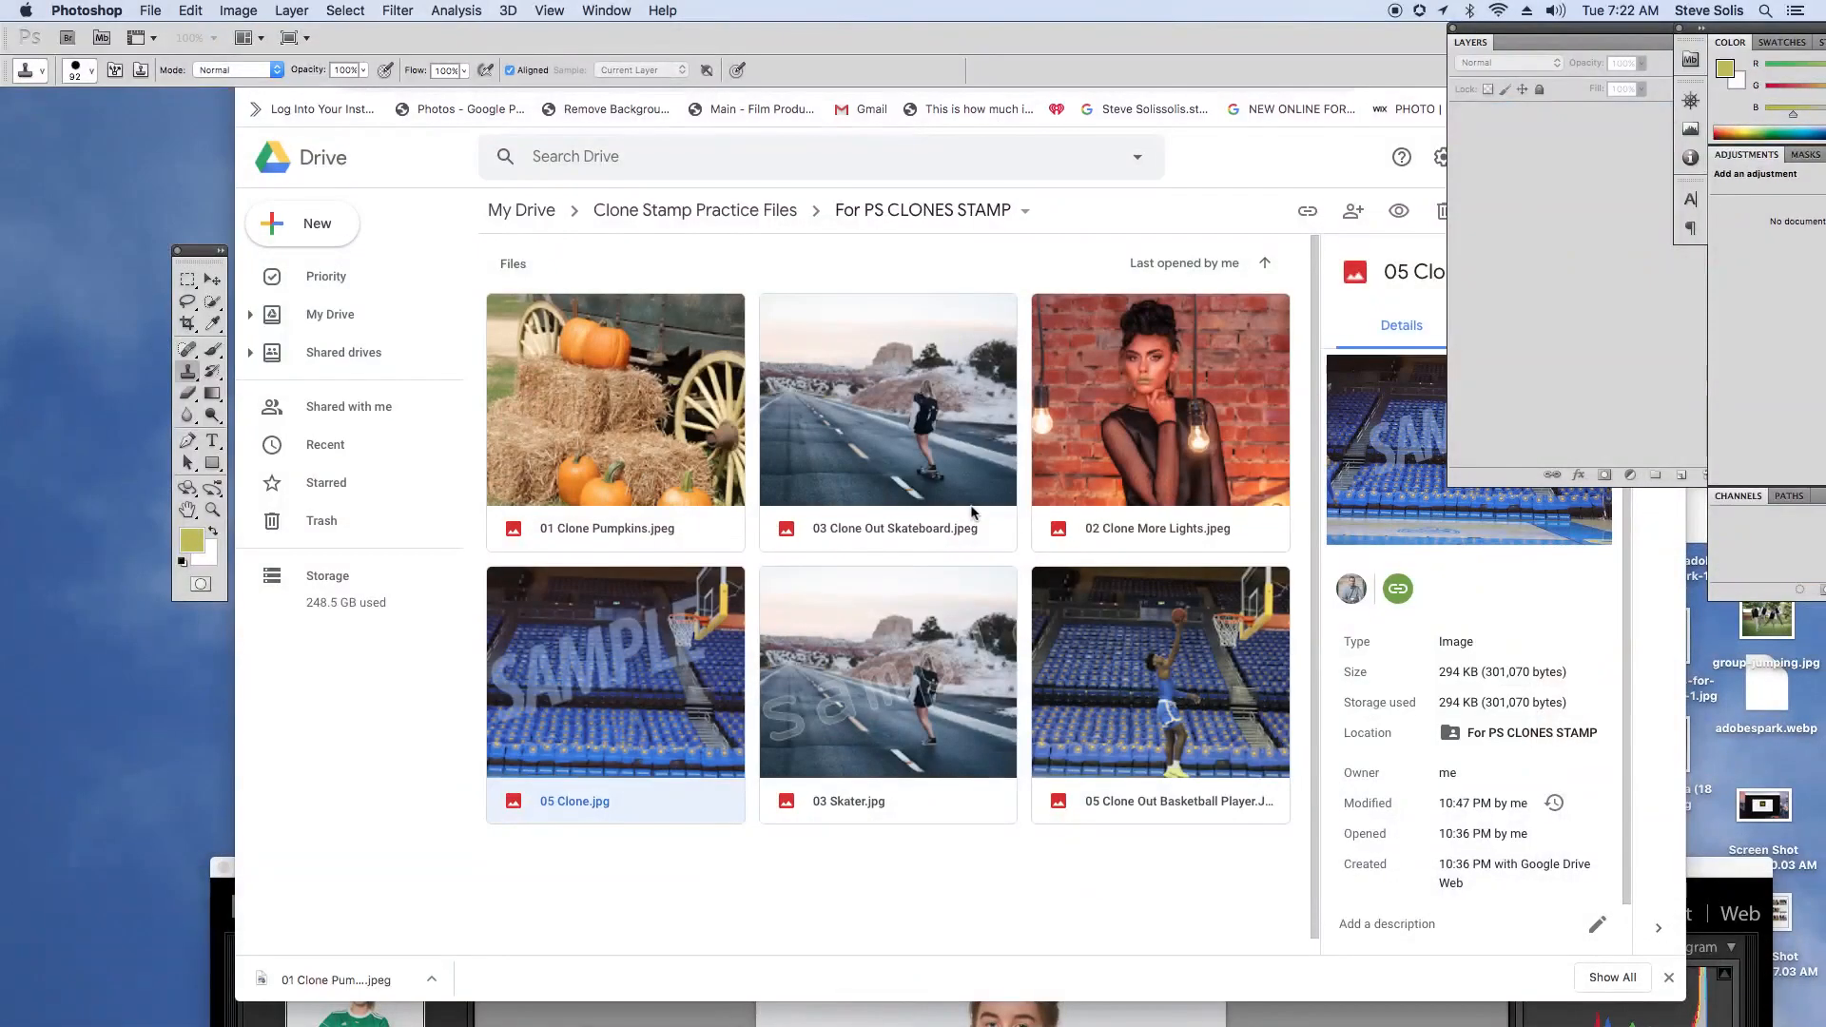
Step: Switch to Chrome, download 02 Clone More Lights.jpeg from the Drive folder, and open the downloaded file in Photoshop
click(1094, 460)
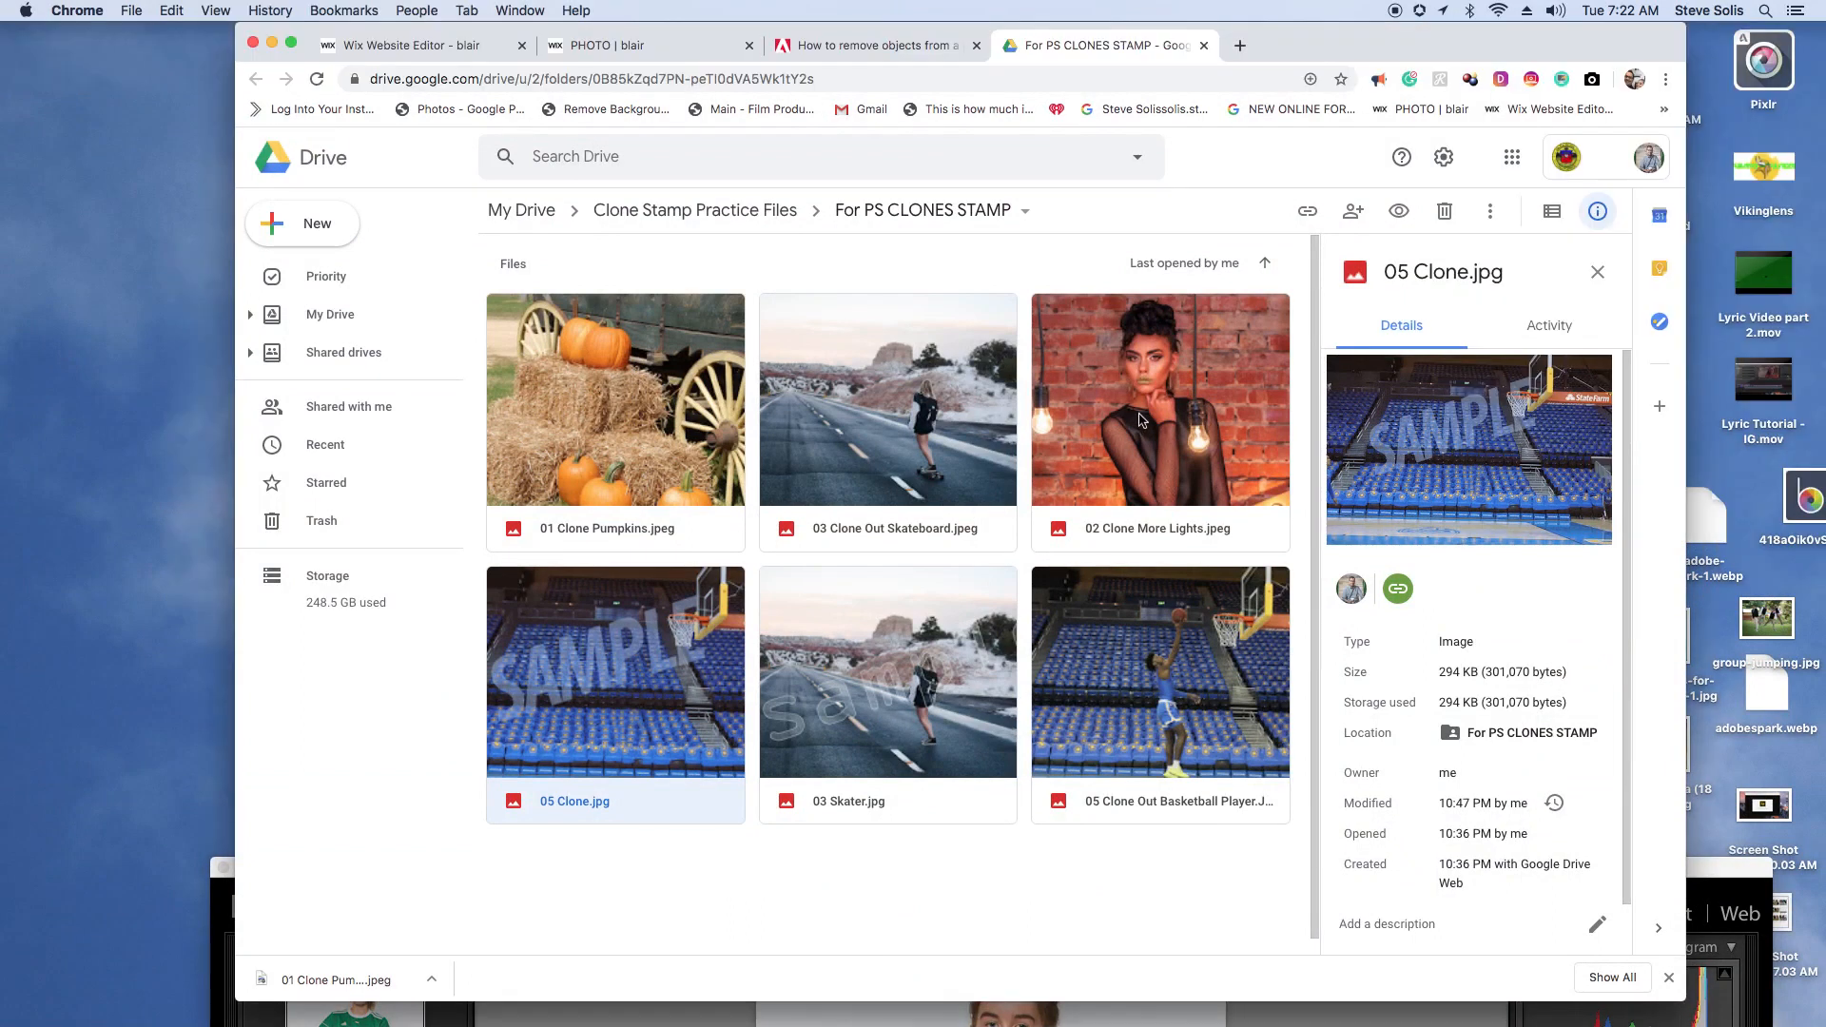
click(1141, 420)
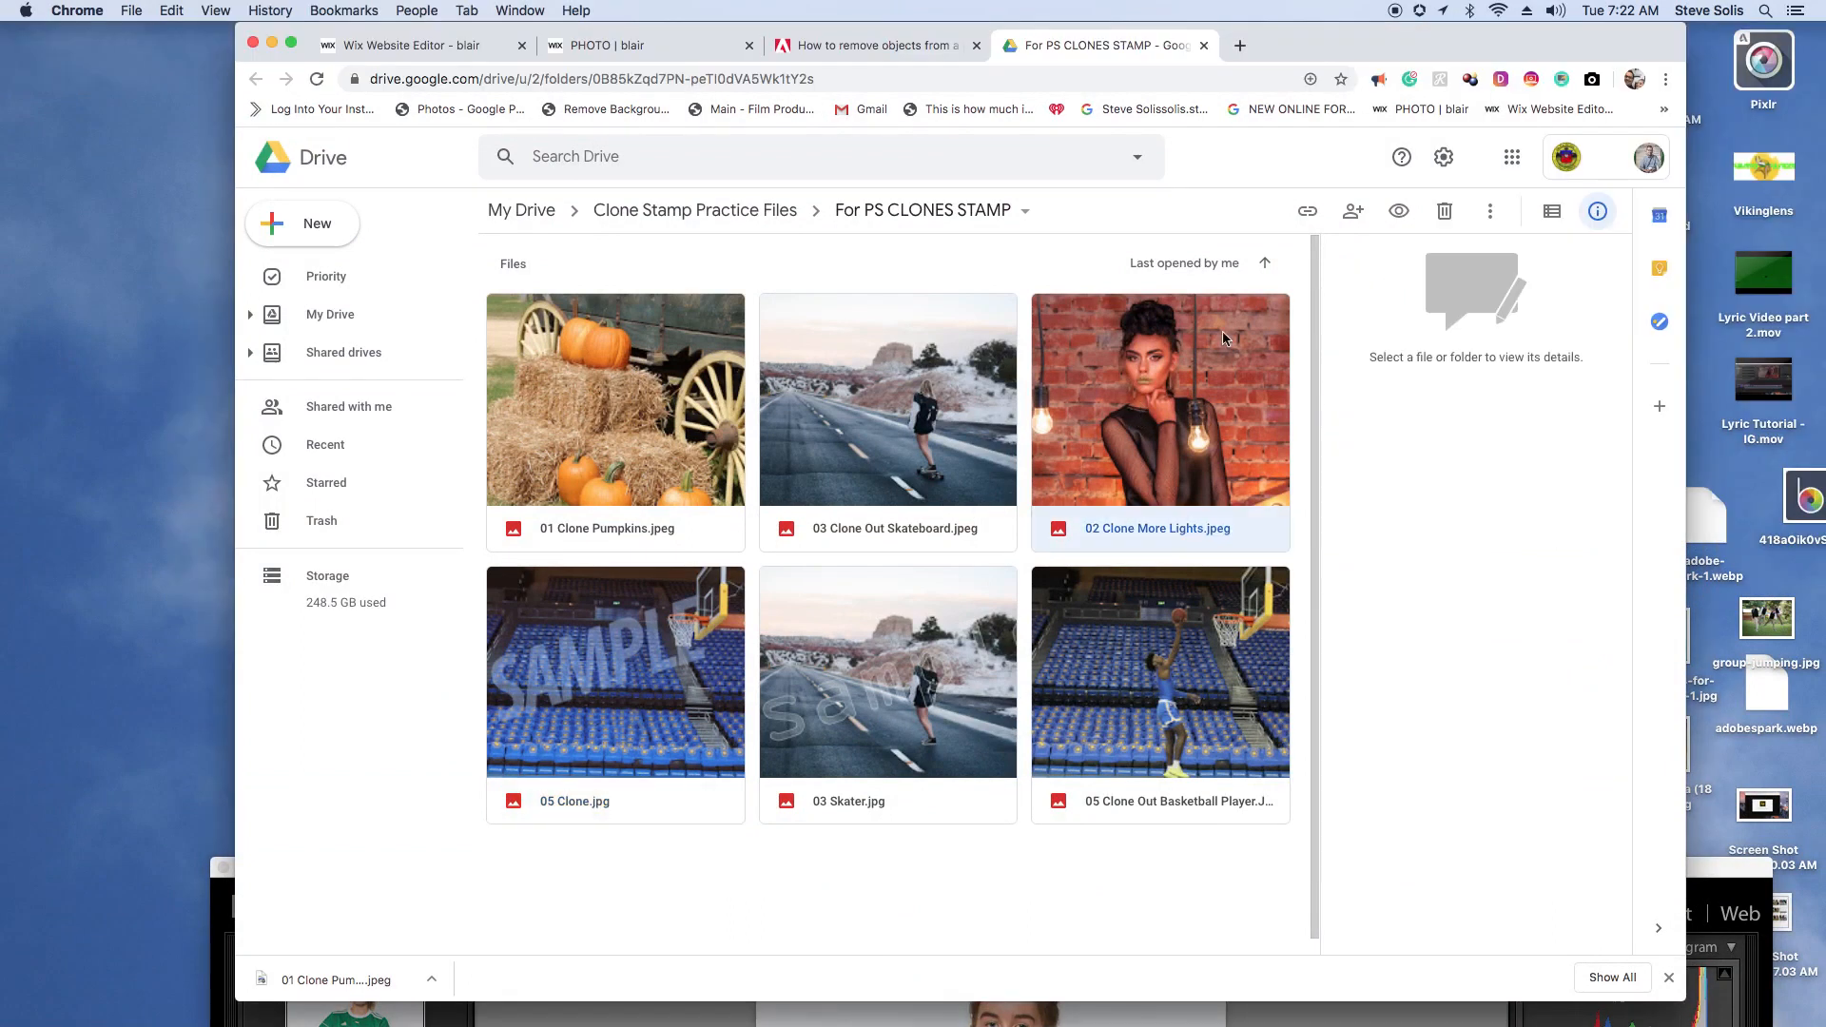
click(1486, 212)
click(1291, 536)
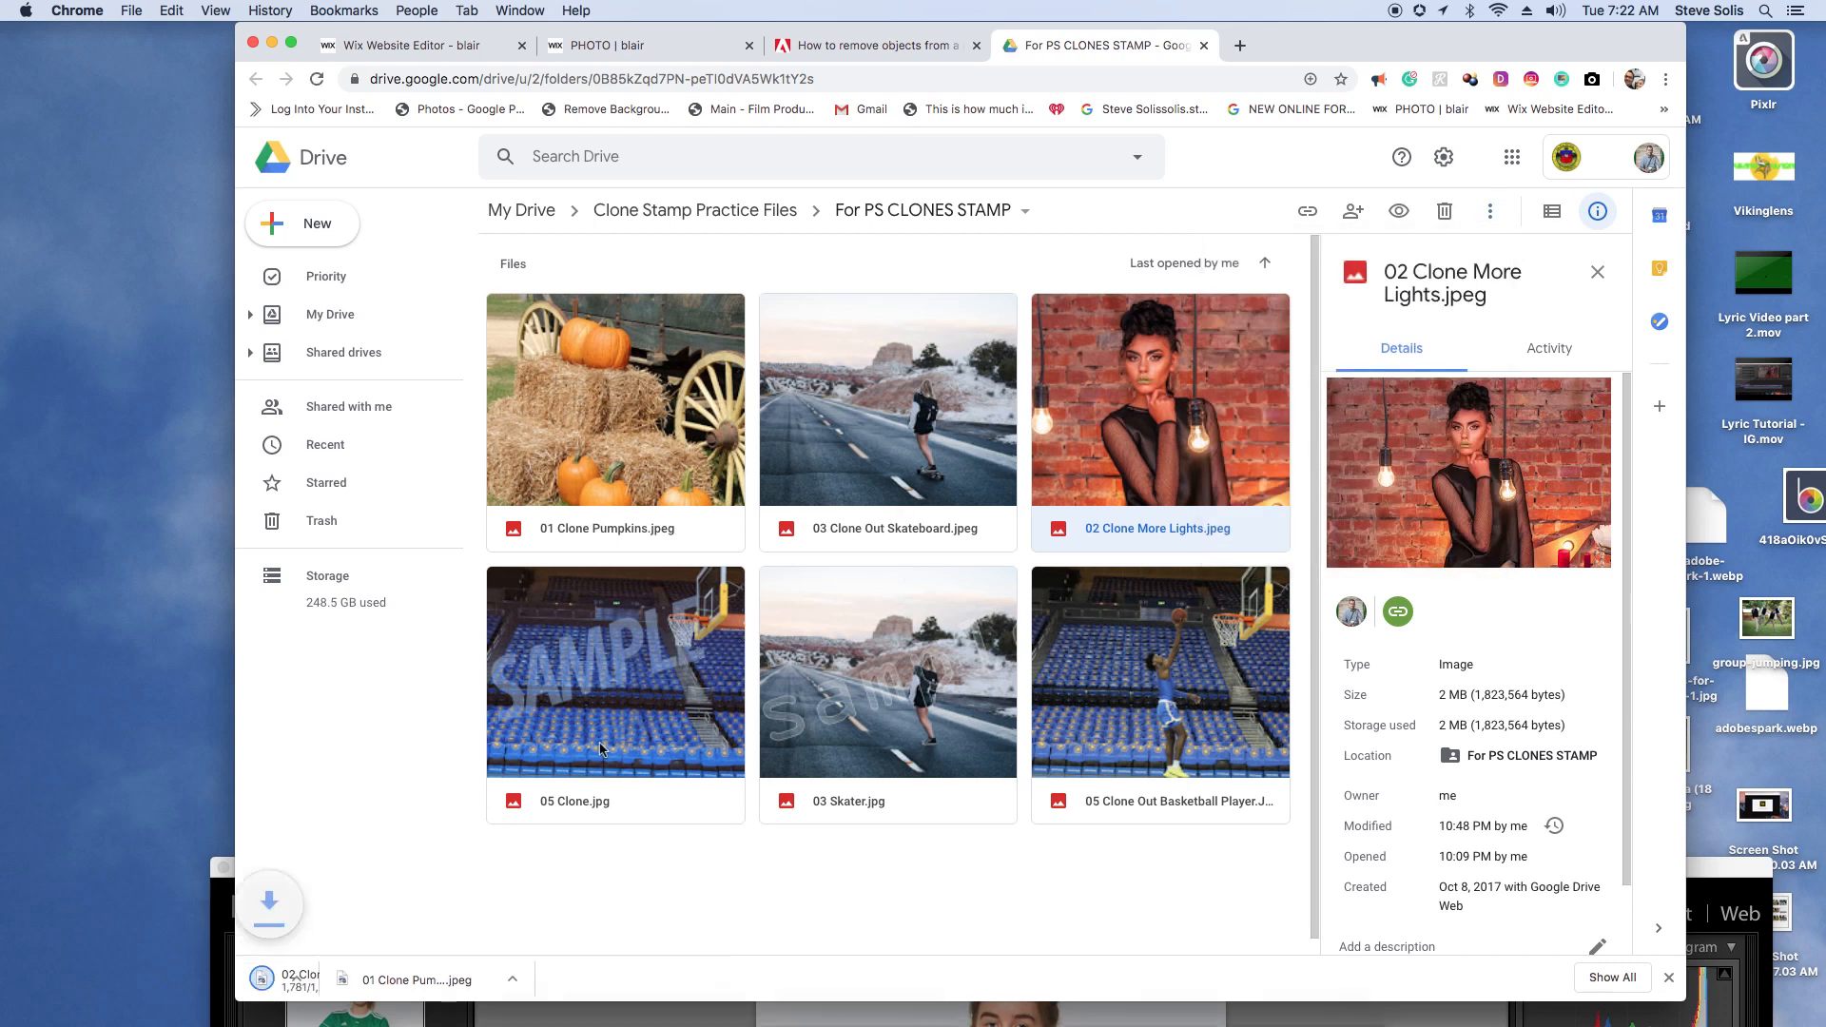
click(430, 978)
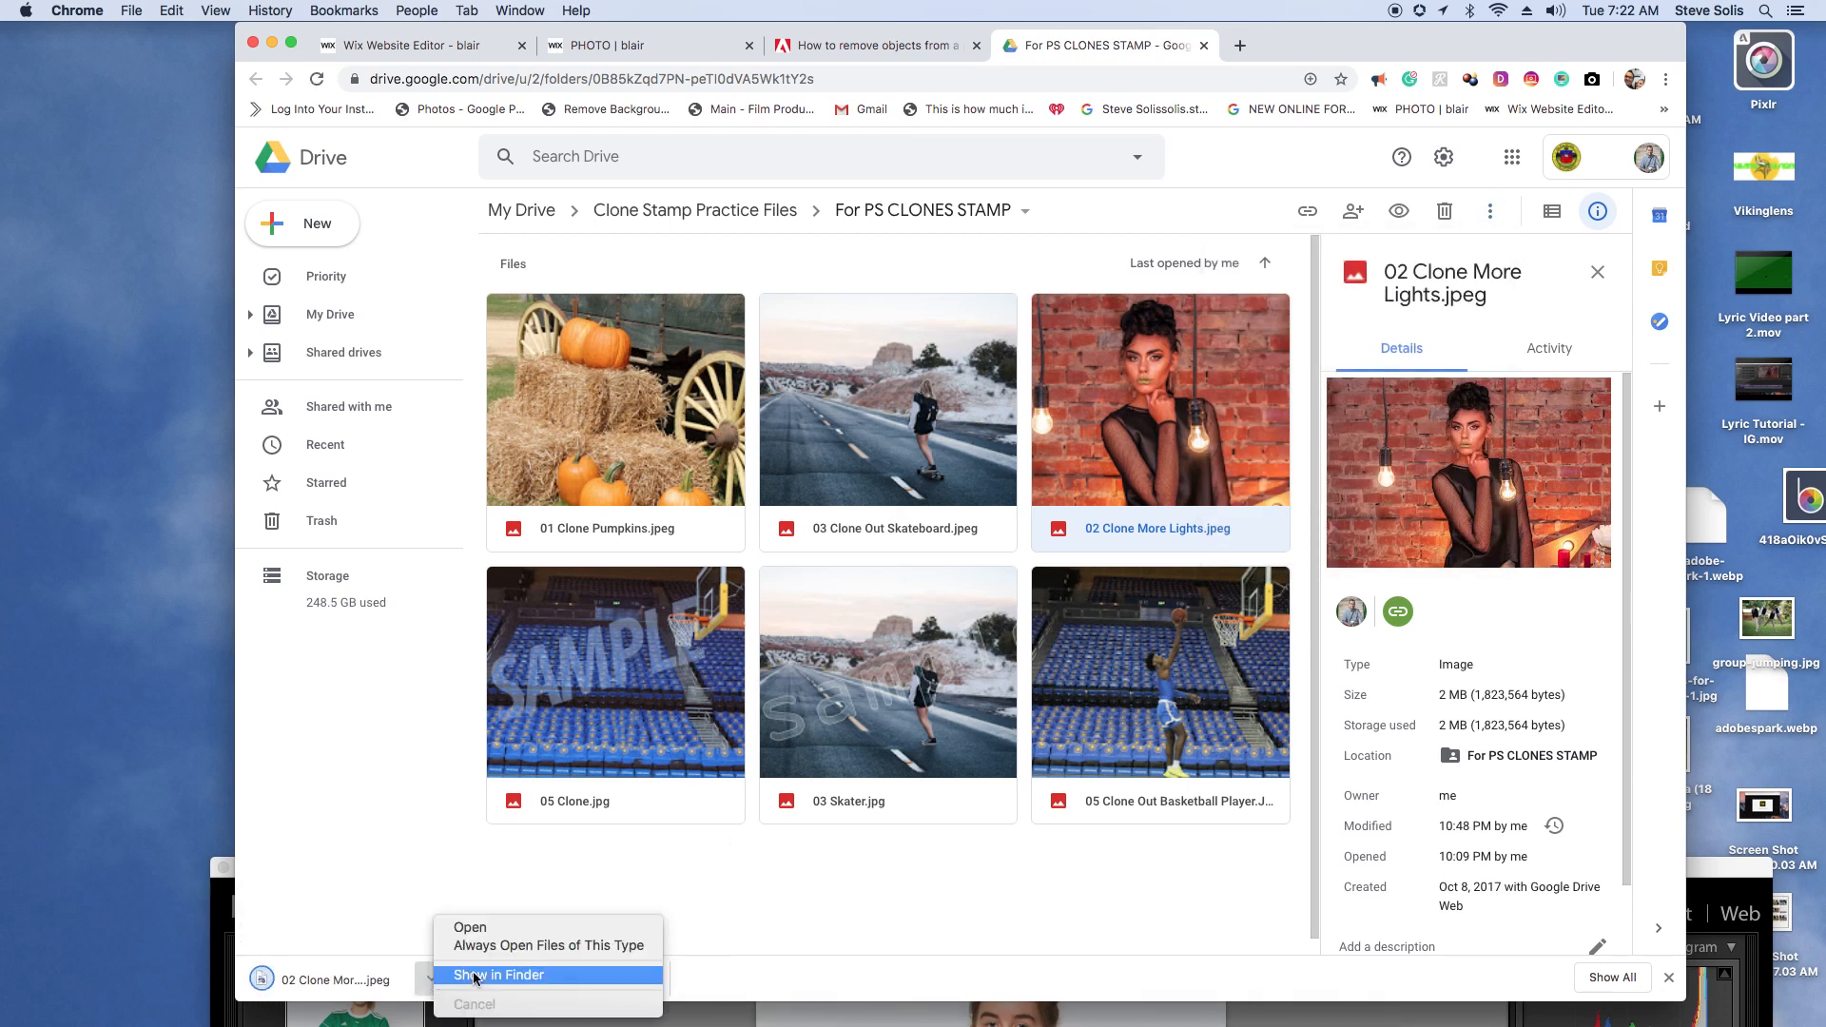
click(476, 975)
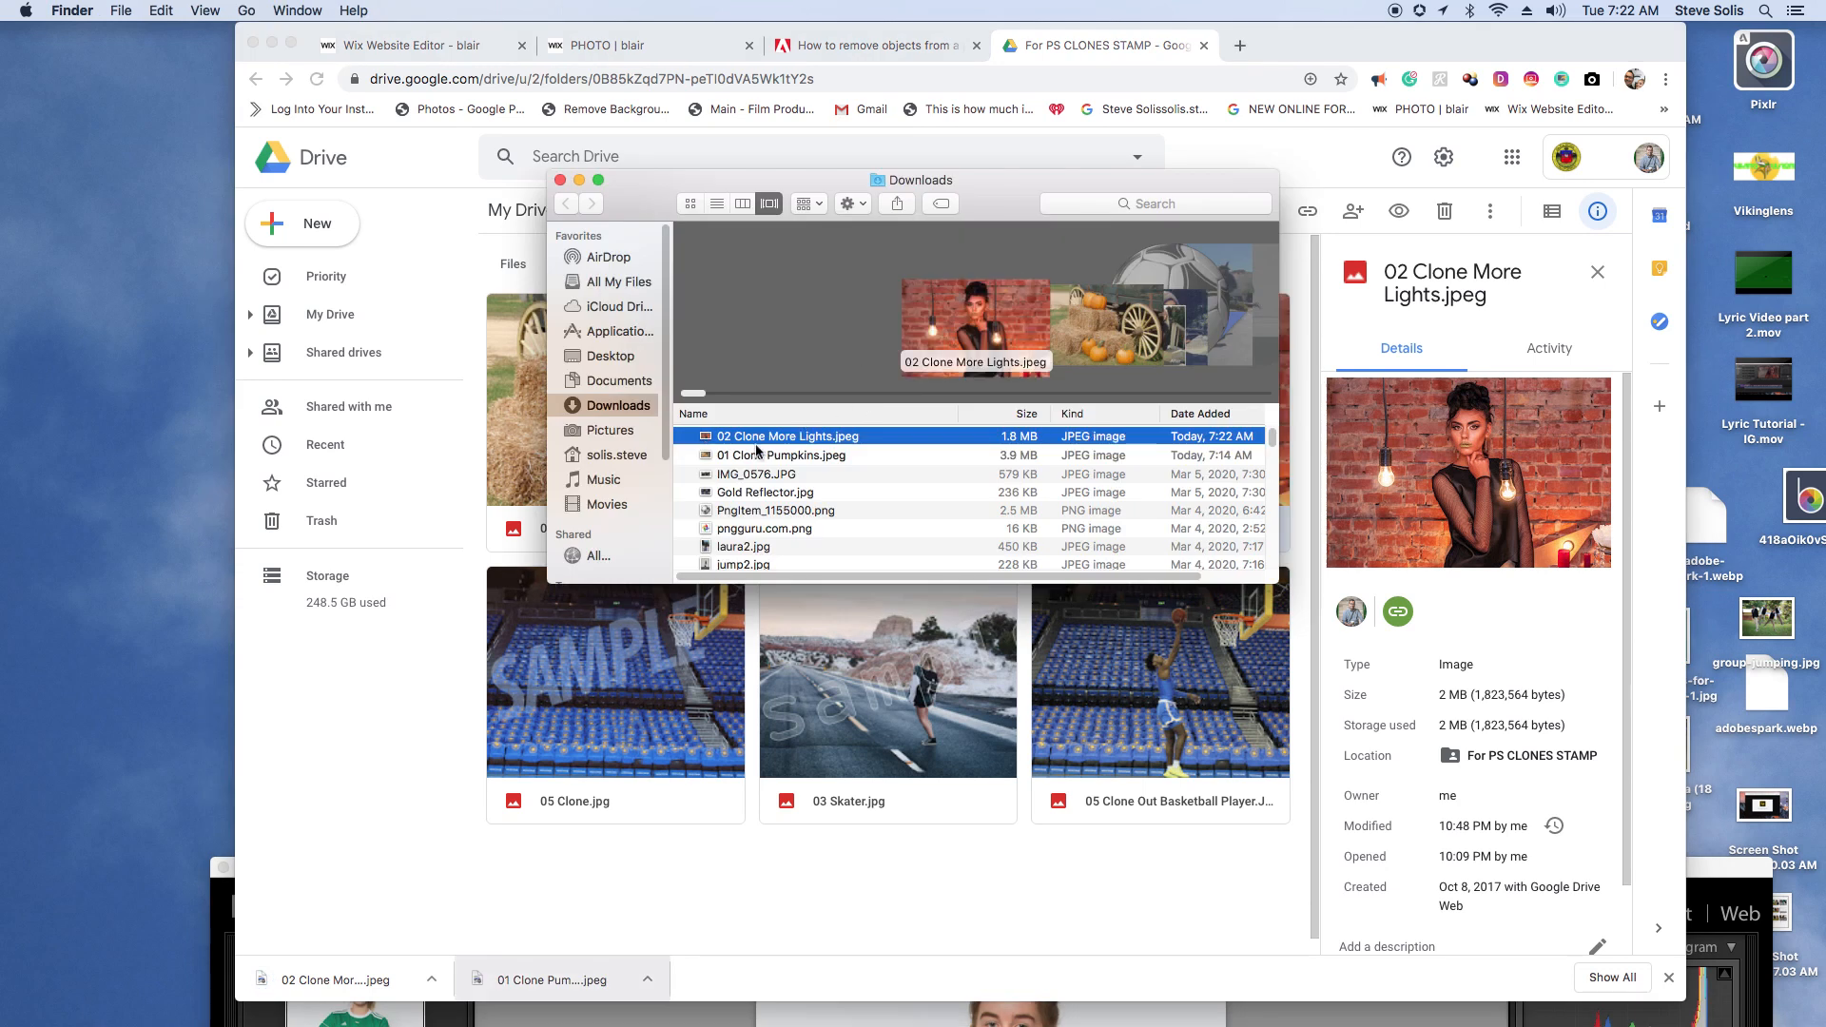
mouse_move(760, 450)
mouse_down()
mouse_move(1029, 694)
mouse_move(1111, 999)
mouse_move(1145, 1023)
mouse_move(989, 966)
mouse_move(889, 970)
mouse_up()
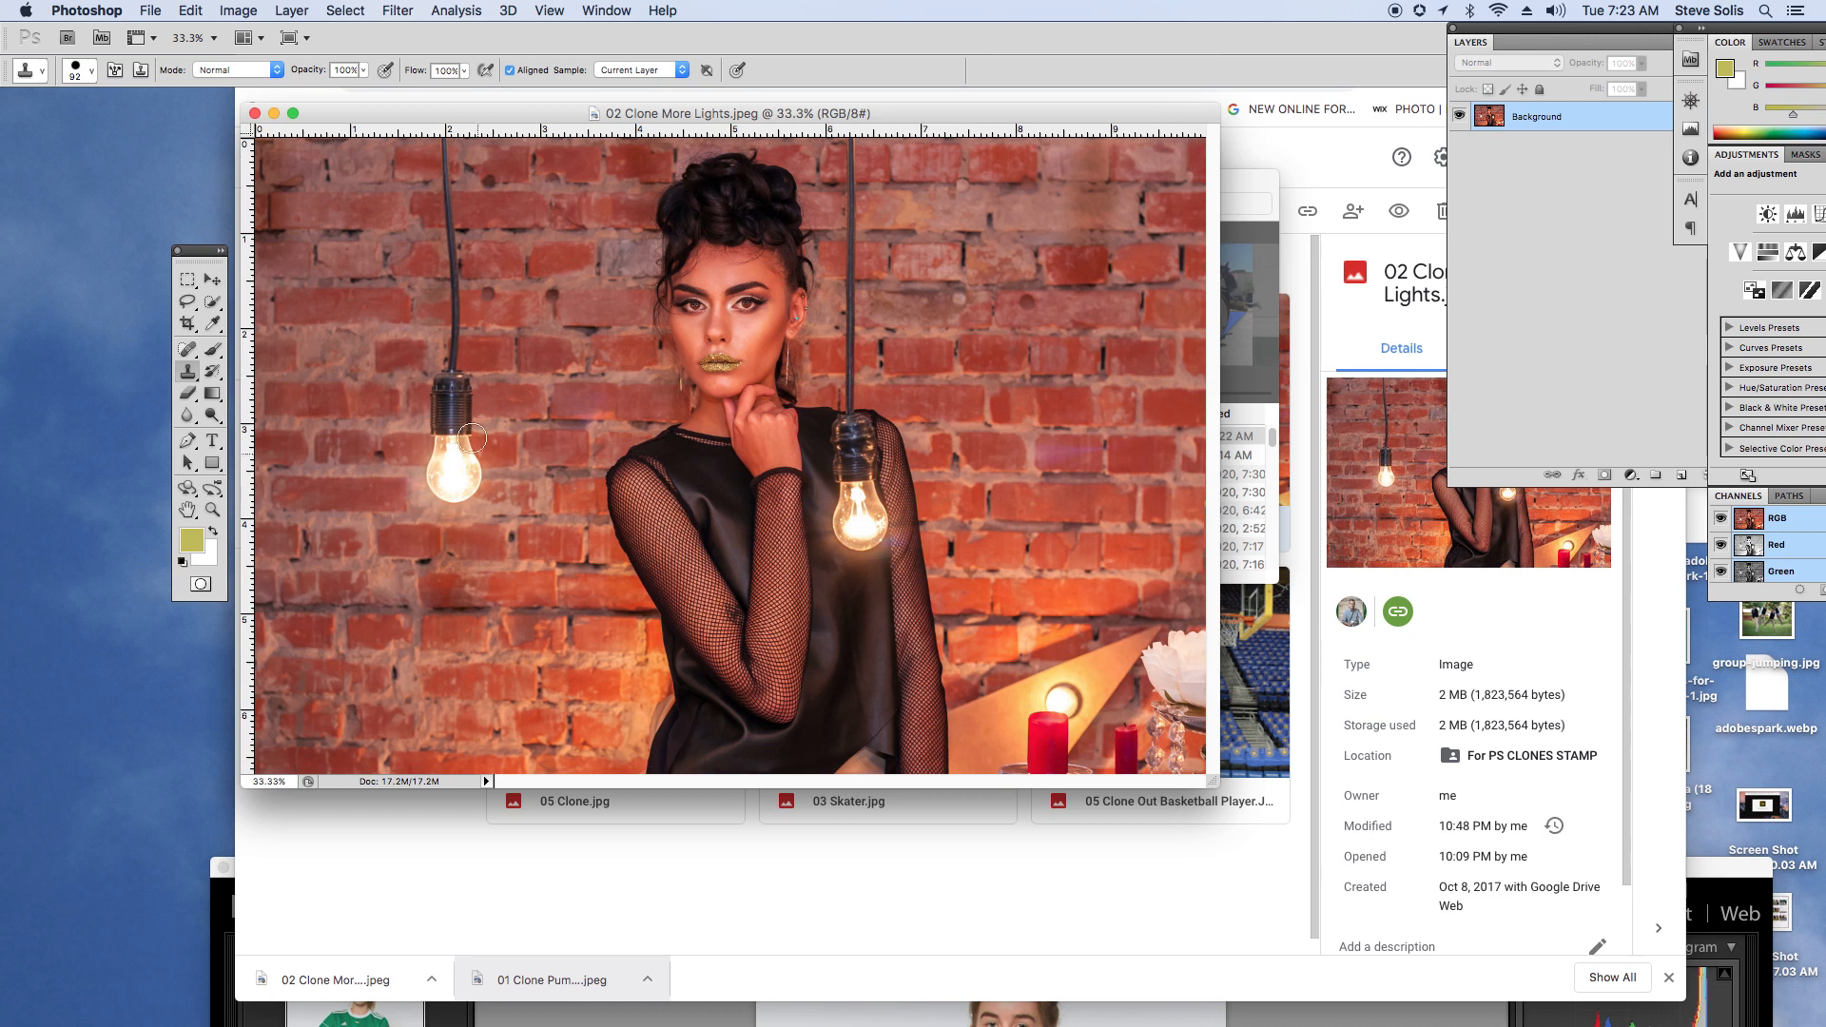
Step: Try cloning the left bulb onto the brick wall right of the woman with the hard brush, and undo it
alt+click(454, 500)
mouse_move(1087, 458)
mouse_down()
mouse_move(1073, 447)
mouse_move(1092, 418)
mouse_move(1094, 446)
mouse_up()
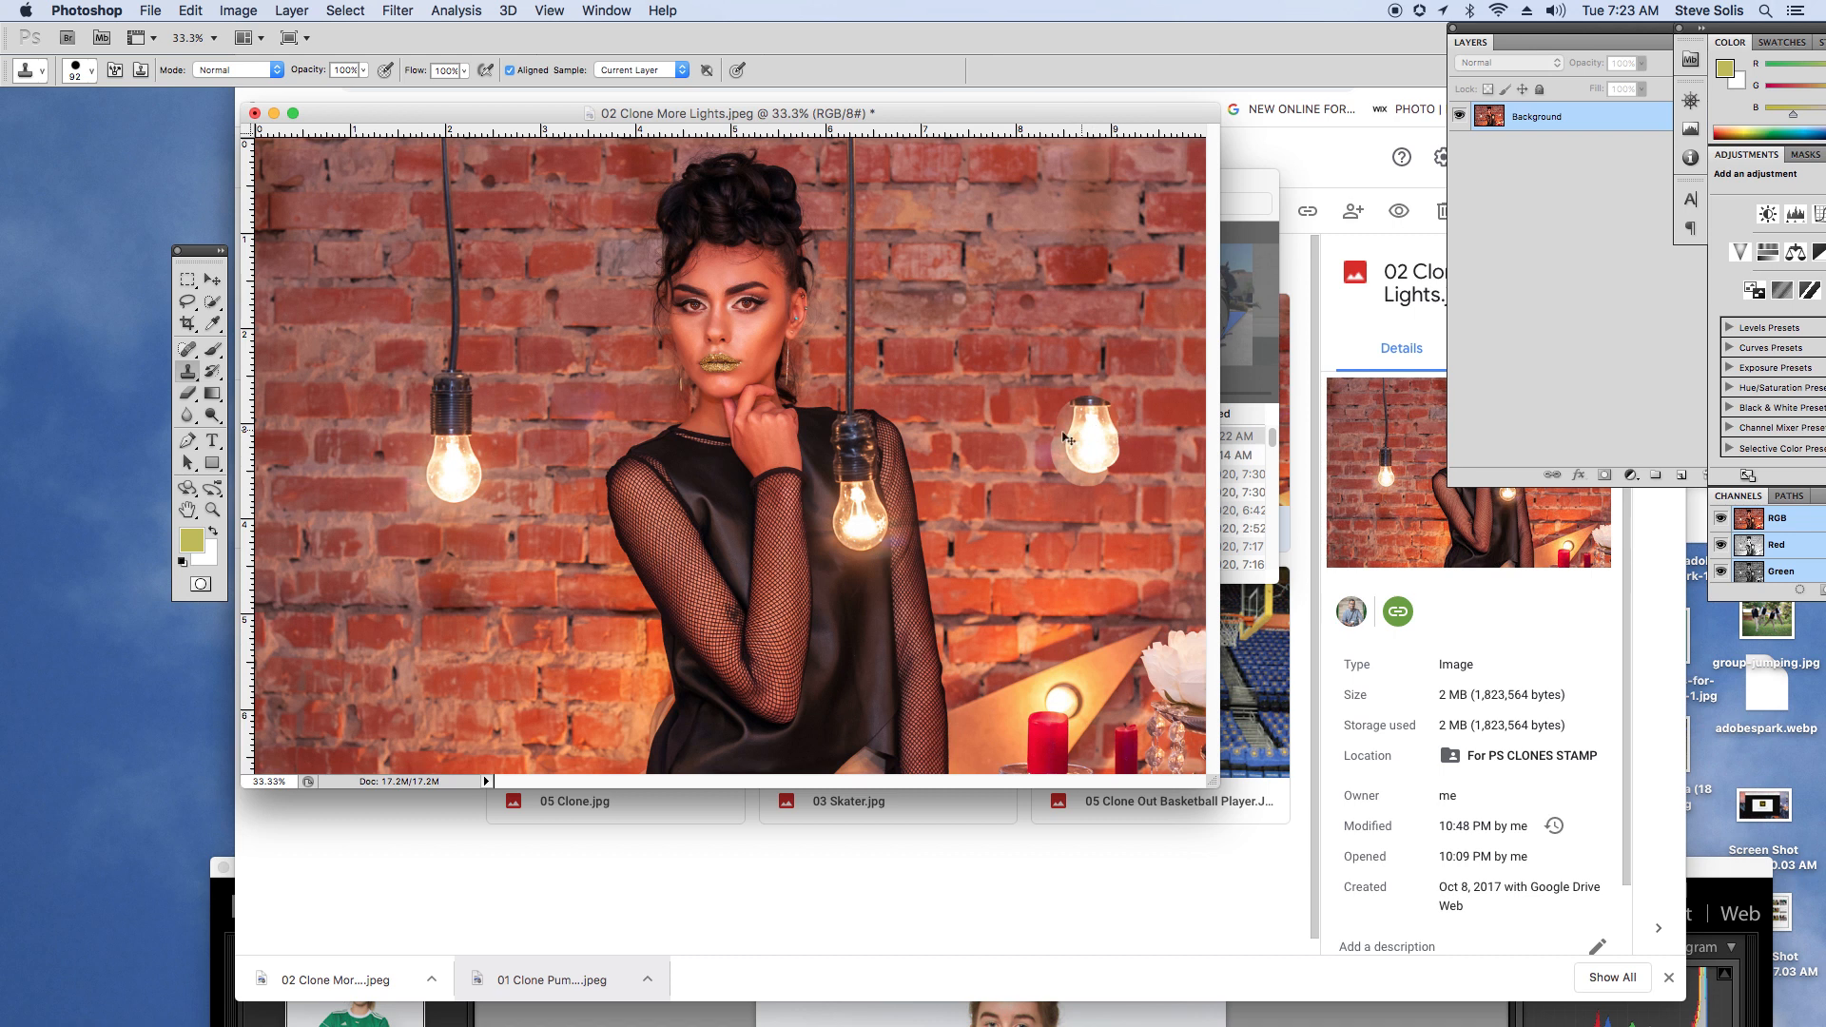
key(super+z)
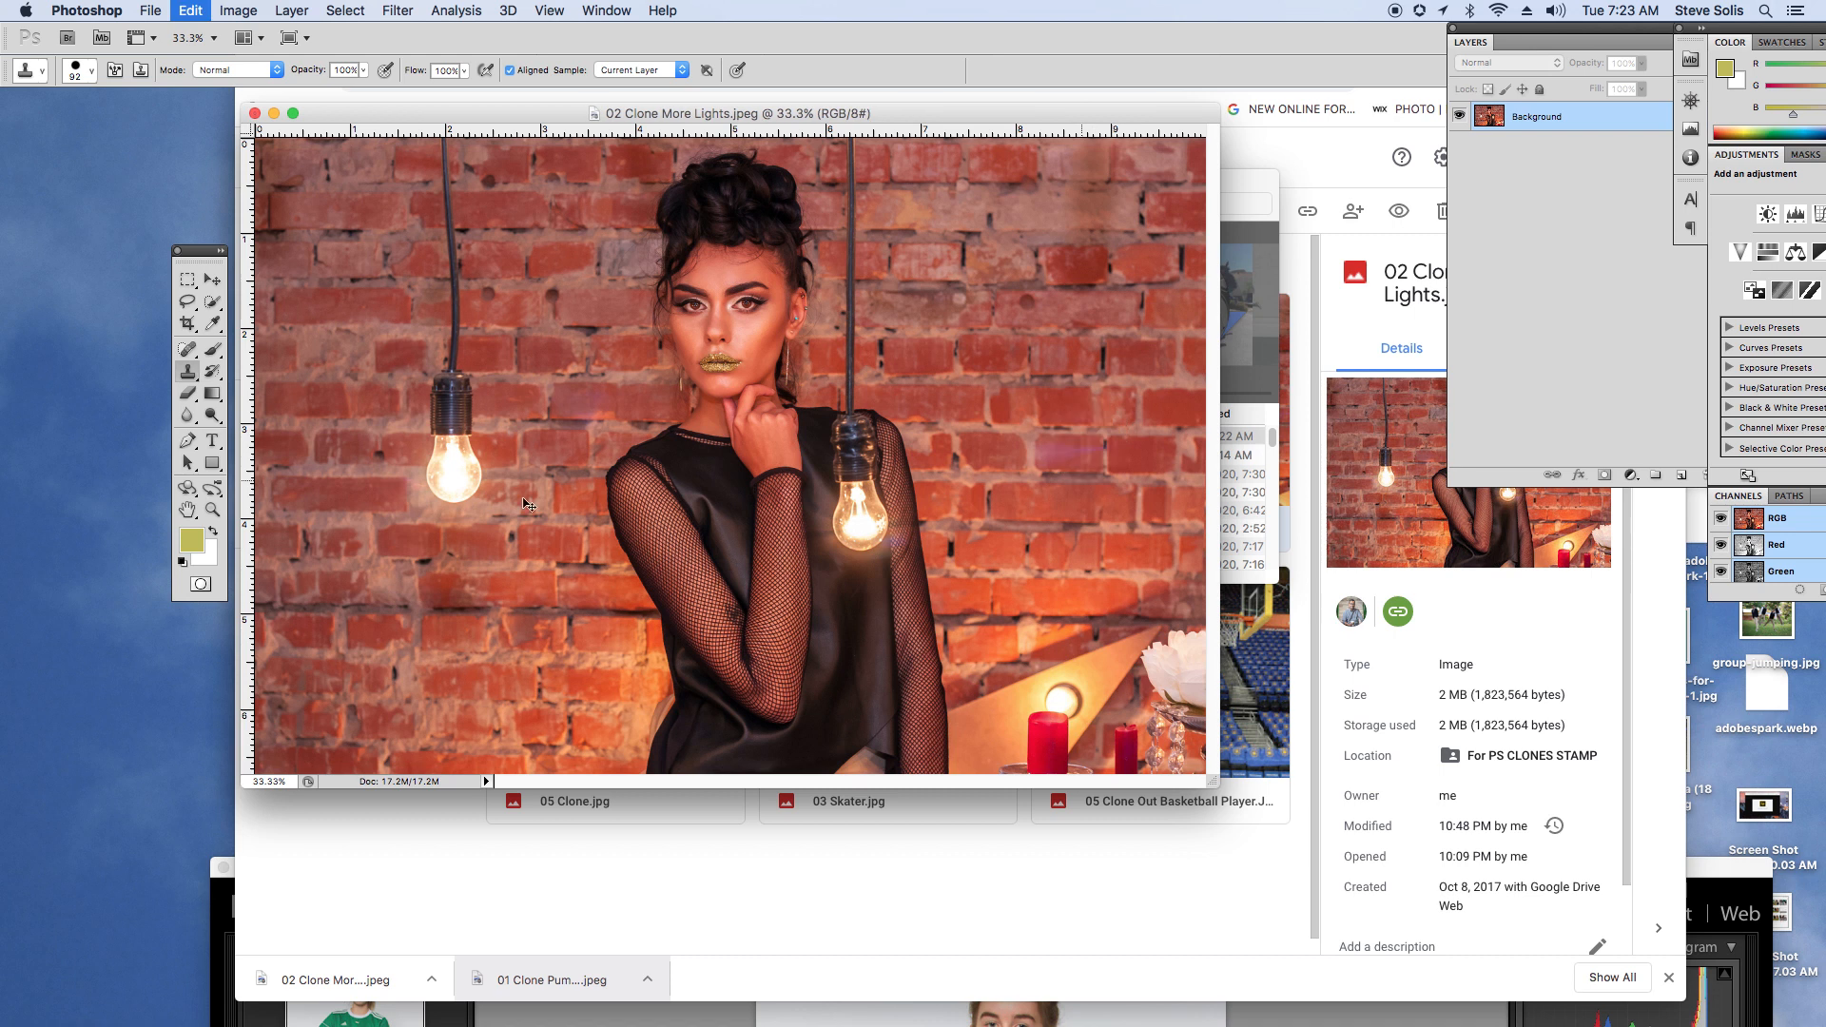
Step: Set the brush hardness to 0% and clone the left hanging bulb with its socket and cord onto the wall right of the woman
click(84, 81)
drag(29, 165, 25, 161)
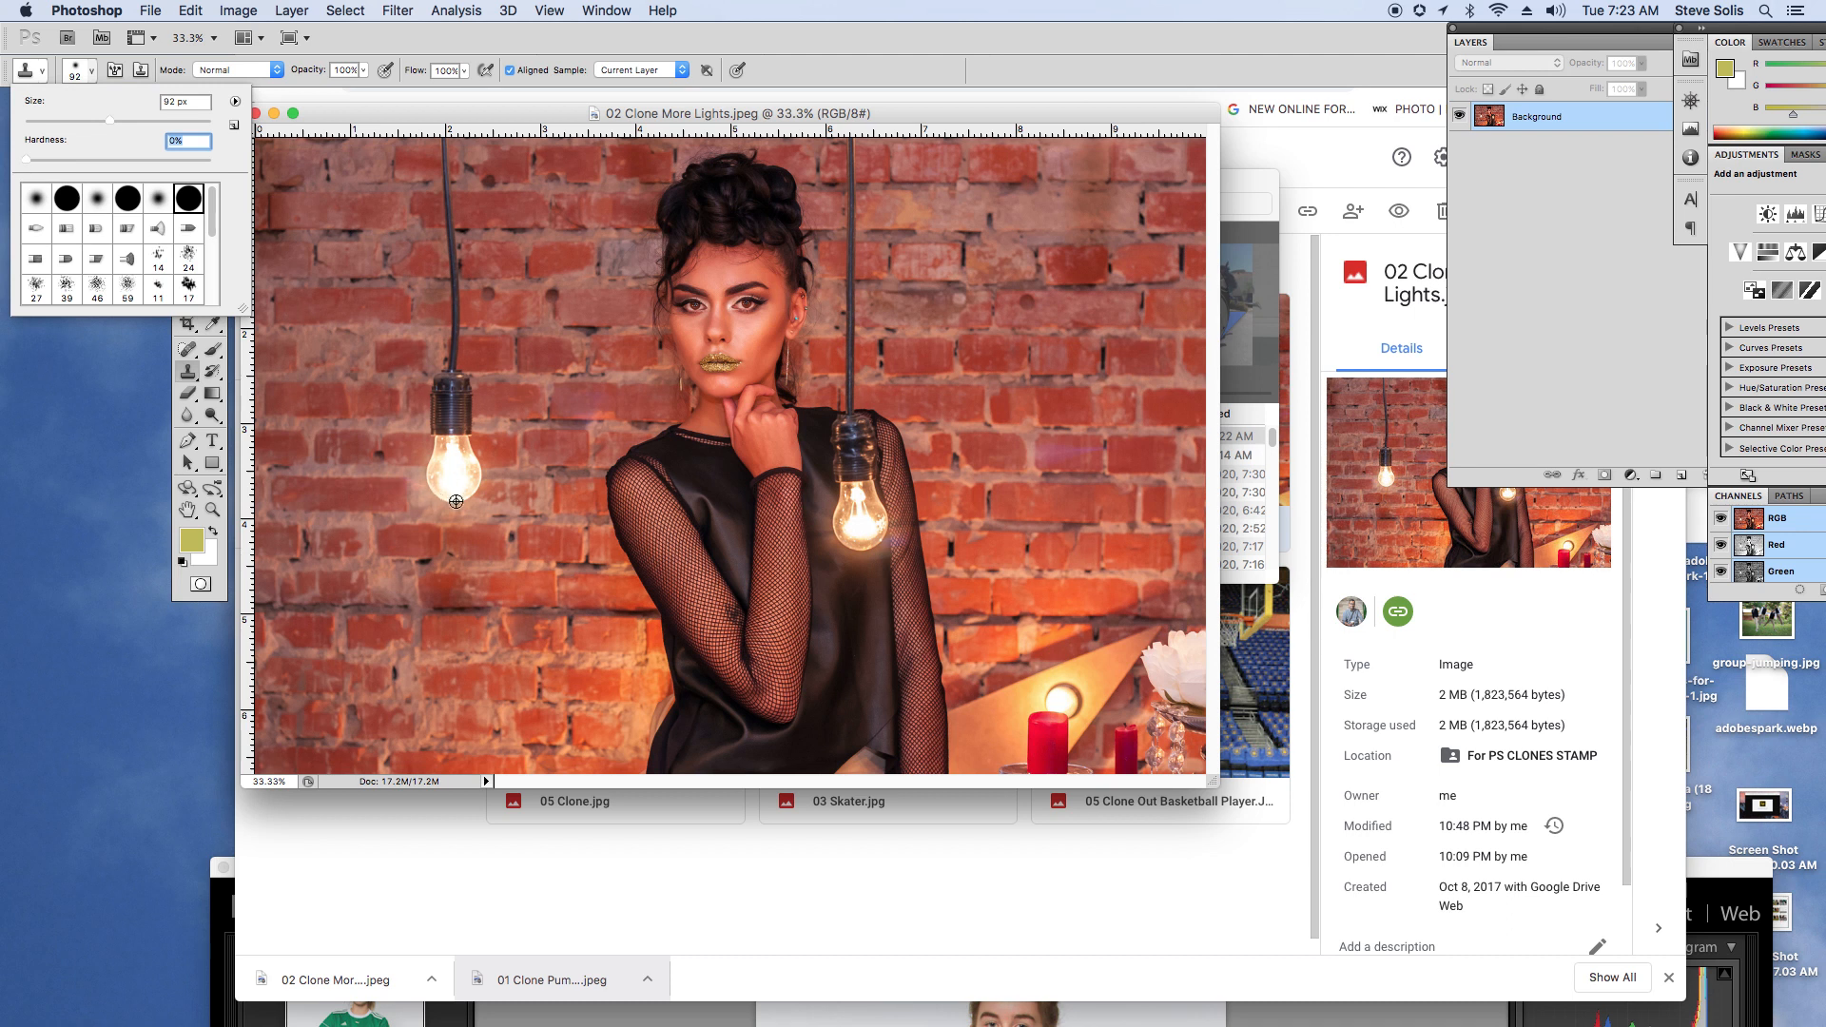
key(Return)
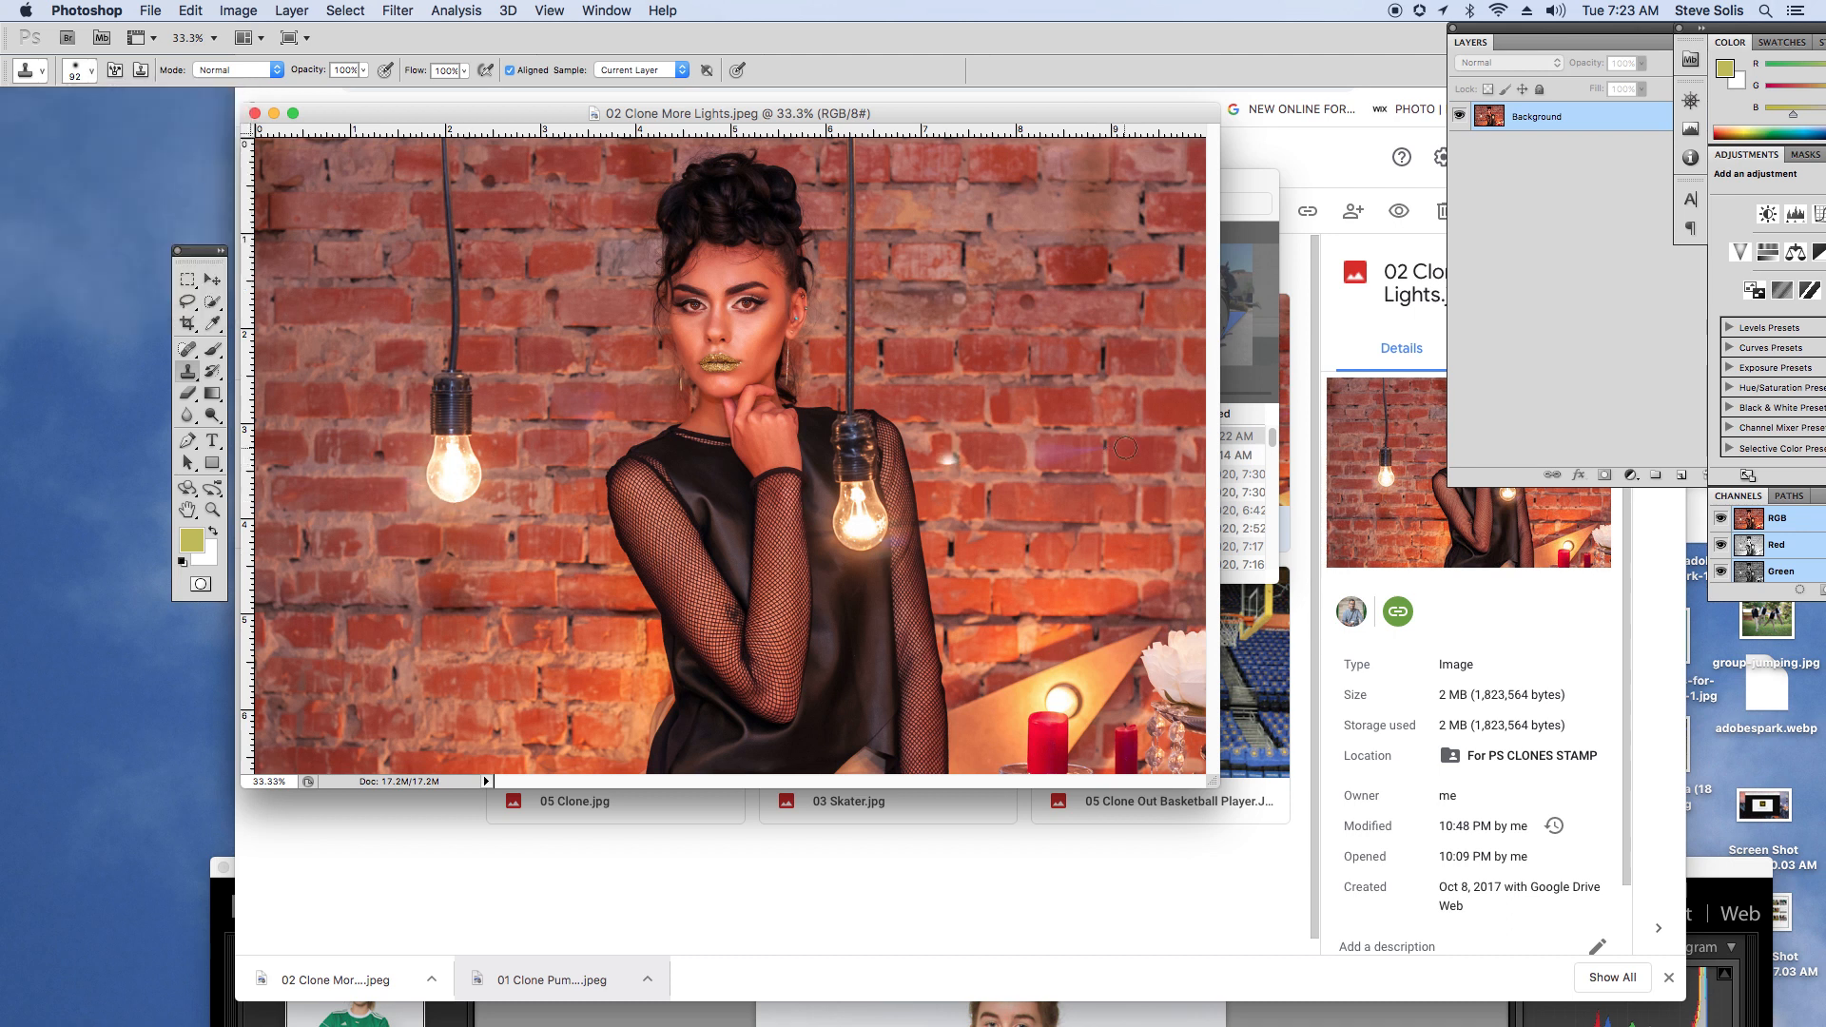
mouse_move(1090, 395)
mouse_down()
mouse_move(1070, 359)
mouse_move(1095, 381)
mouse_move(1102, 362)
mouse_move(1100, 388)
mouse_move(1046, 380)
mouse_move(1080, 406)
mouse_up()
key(super+z)
mouse_move(1061, 408)
mouse_down()
mouse_move(1073, 344)
mouse_move(1043, 383)
mouse_move(1070, 311)
mouse_move(1048, 306)
mouse_move(1066, 293)
mouse_move(1059, 155)
mouse_up()
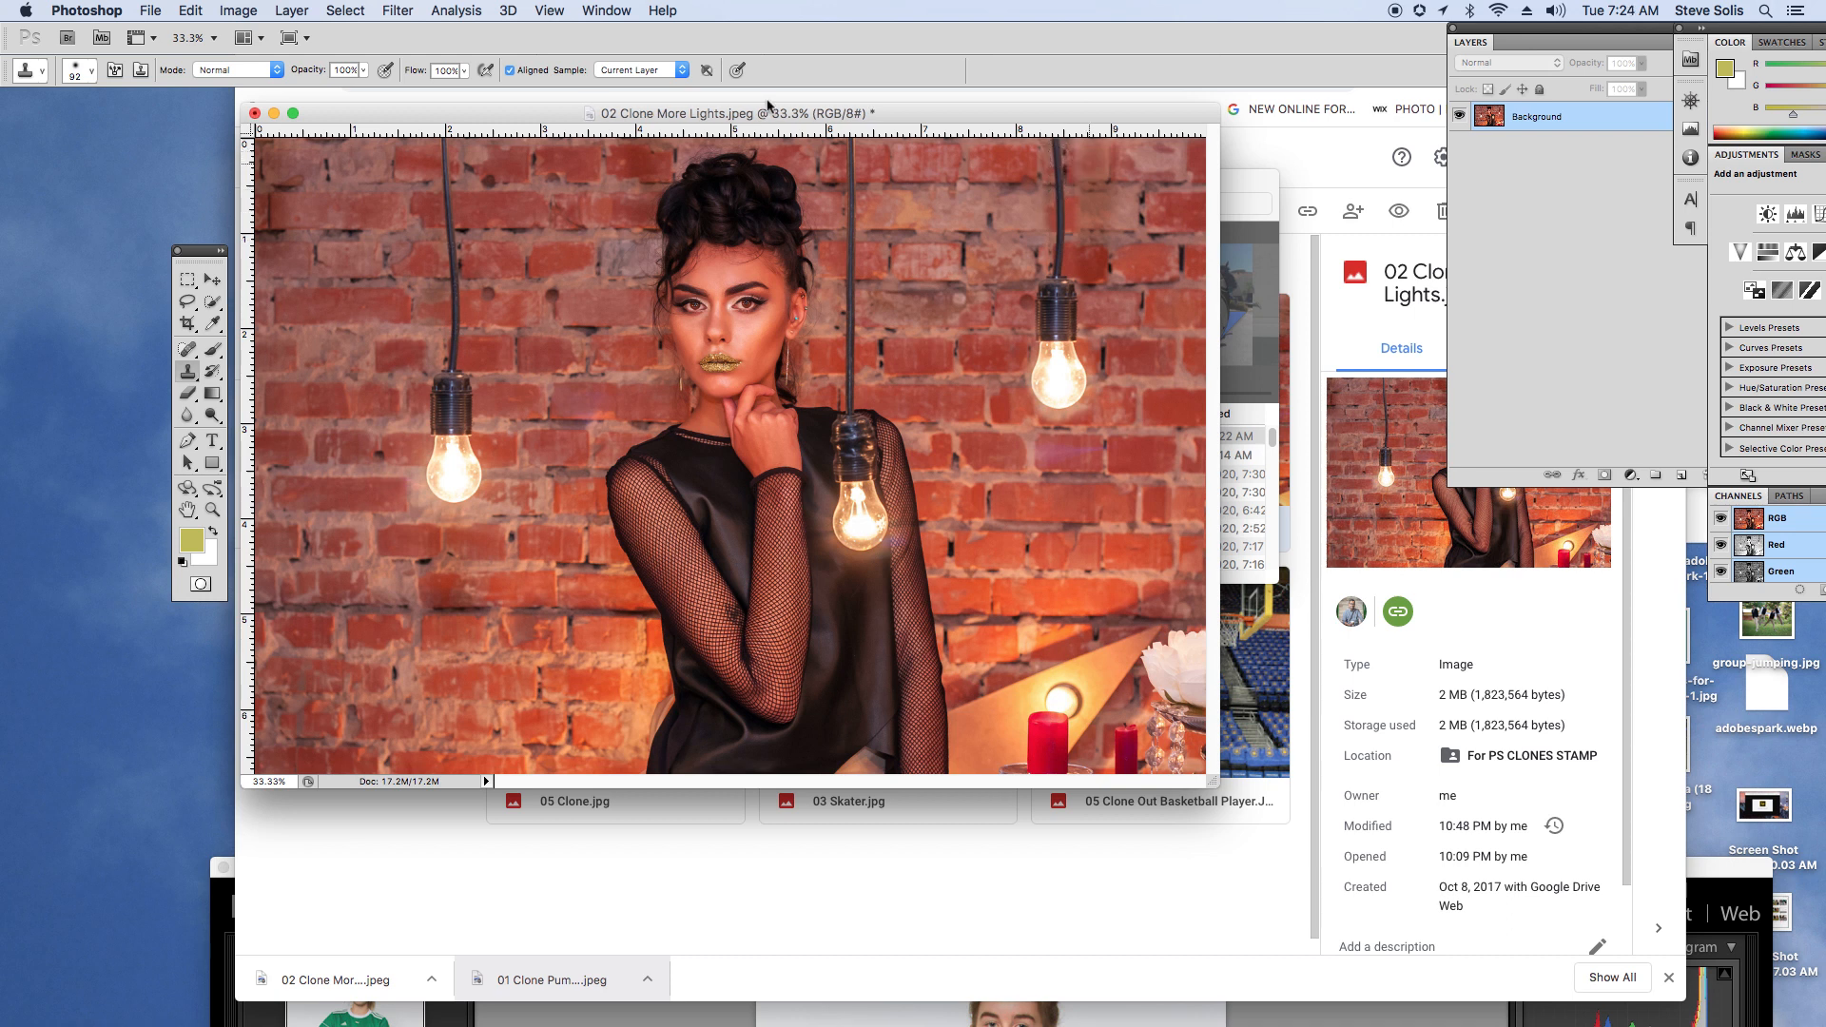
Step: Set the Clone Stamp to 34% opacity and a 150 px brush, sample the left cord, and paint a faint copy between it and the woman
drag(313, 77, 249, 76)
key(bracketright)
key(bracketright)
key(bracketright)
alt+click(444, 143)
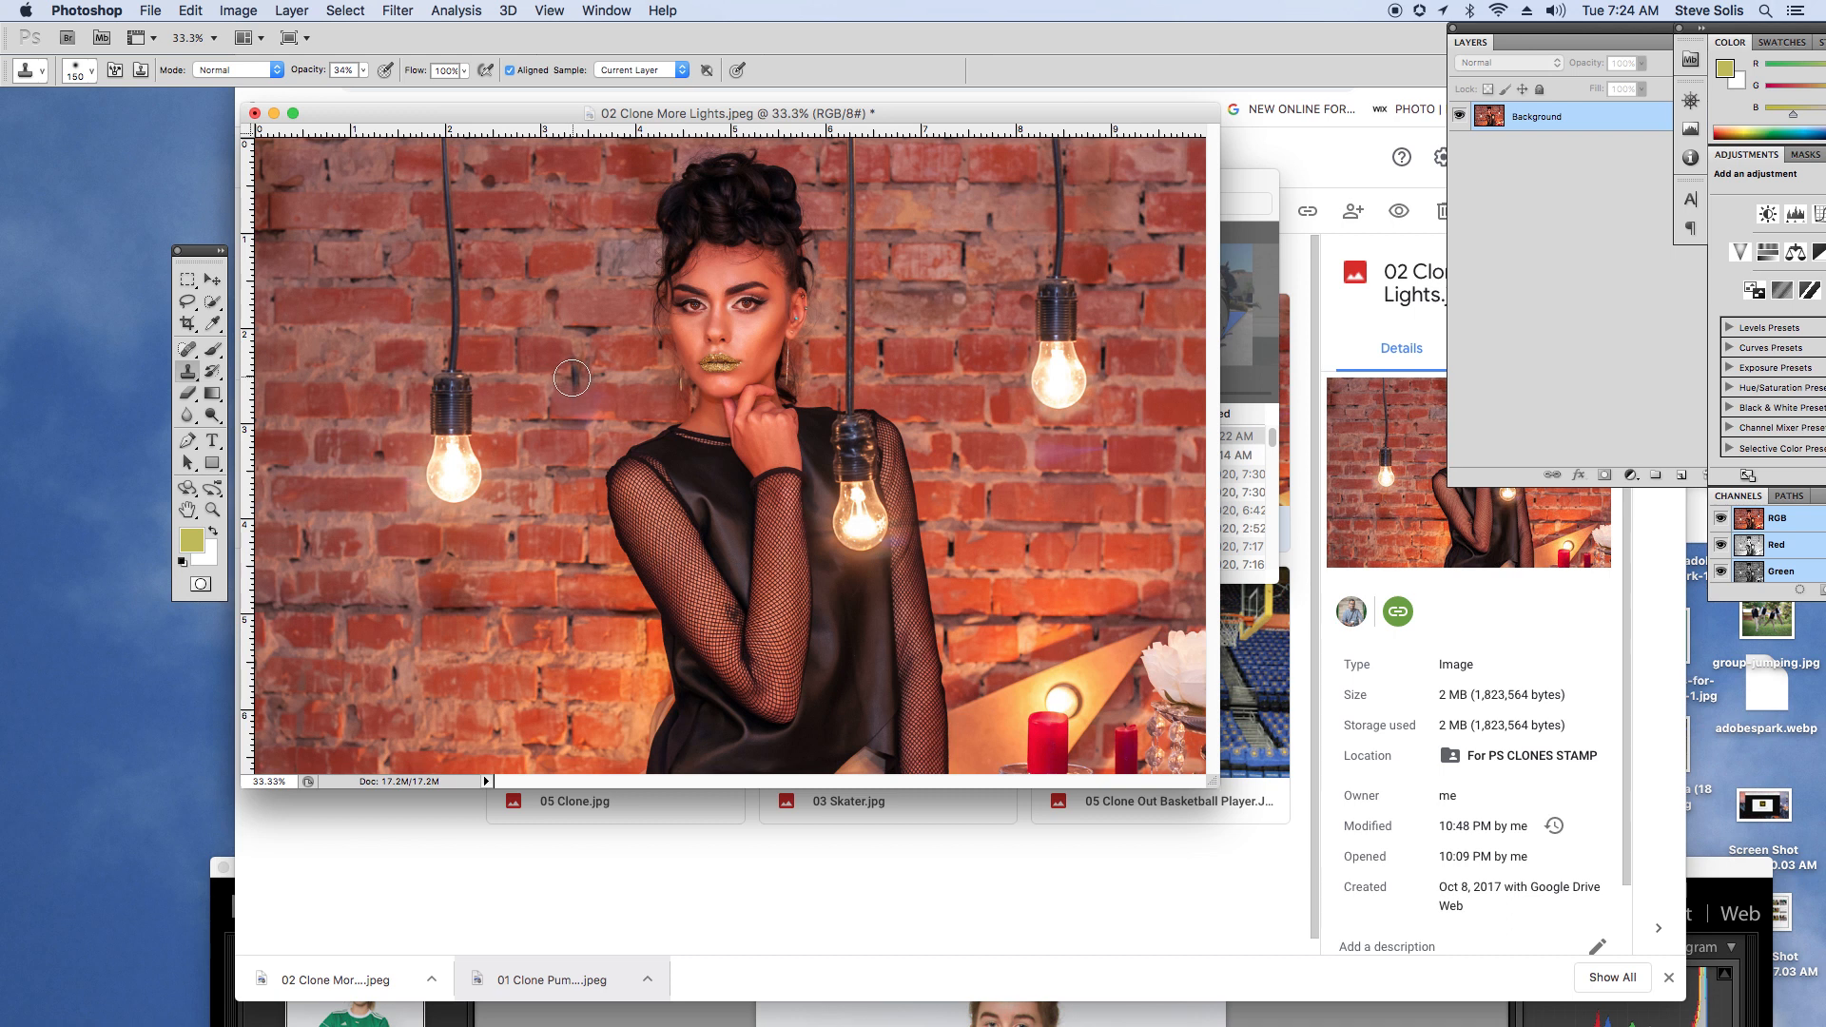
drag(573, 377, 565, 278)
Step: Set the opacity to 100% and repaint the cloned cord up to the upper edge of the image
drag(315, 70, 411, 71)
mouse_move(557, 333)
mouse_down()
mouse_move(569, 342)
mouse_move(565, 268)
mouse_move(571, 385)
mouse_move(562, 260)
mouse_up()
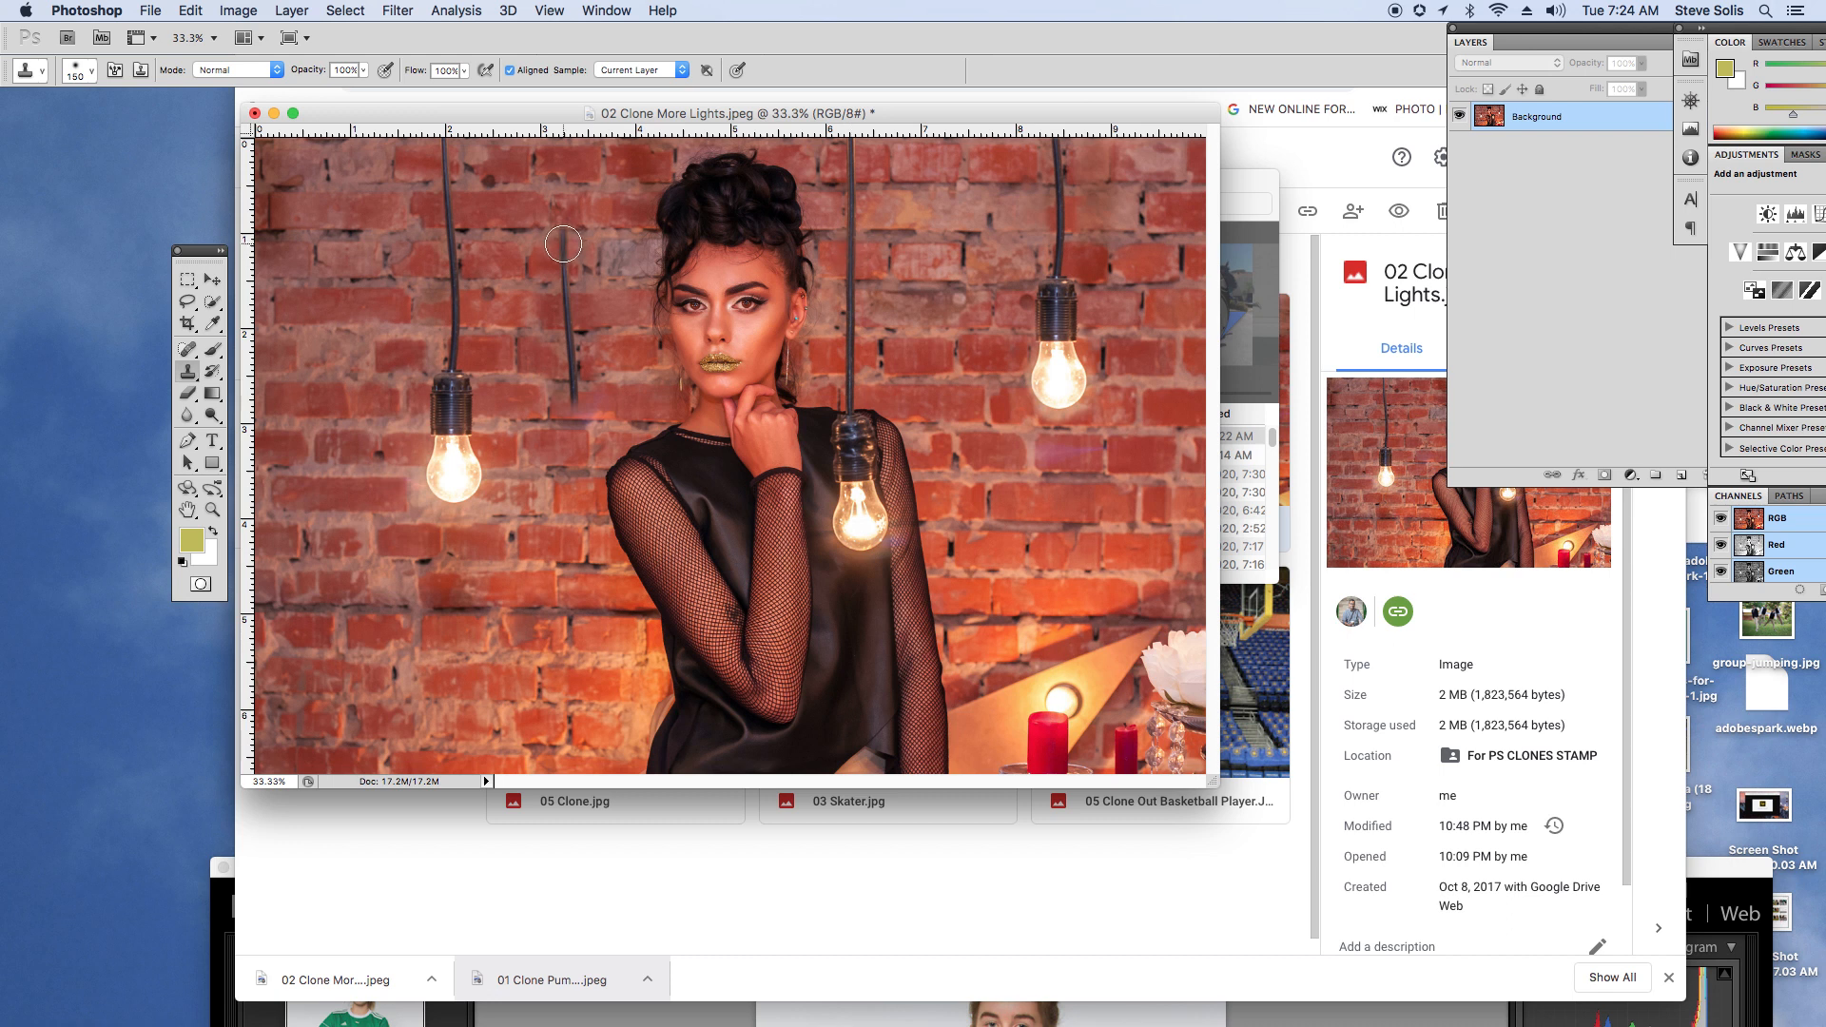
drag(563, 244, 564, 143)
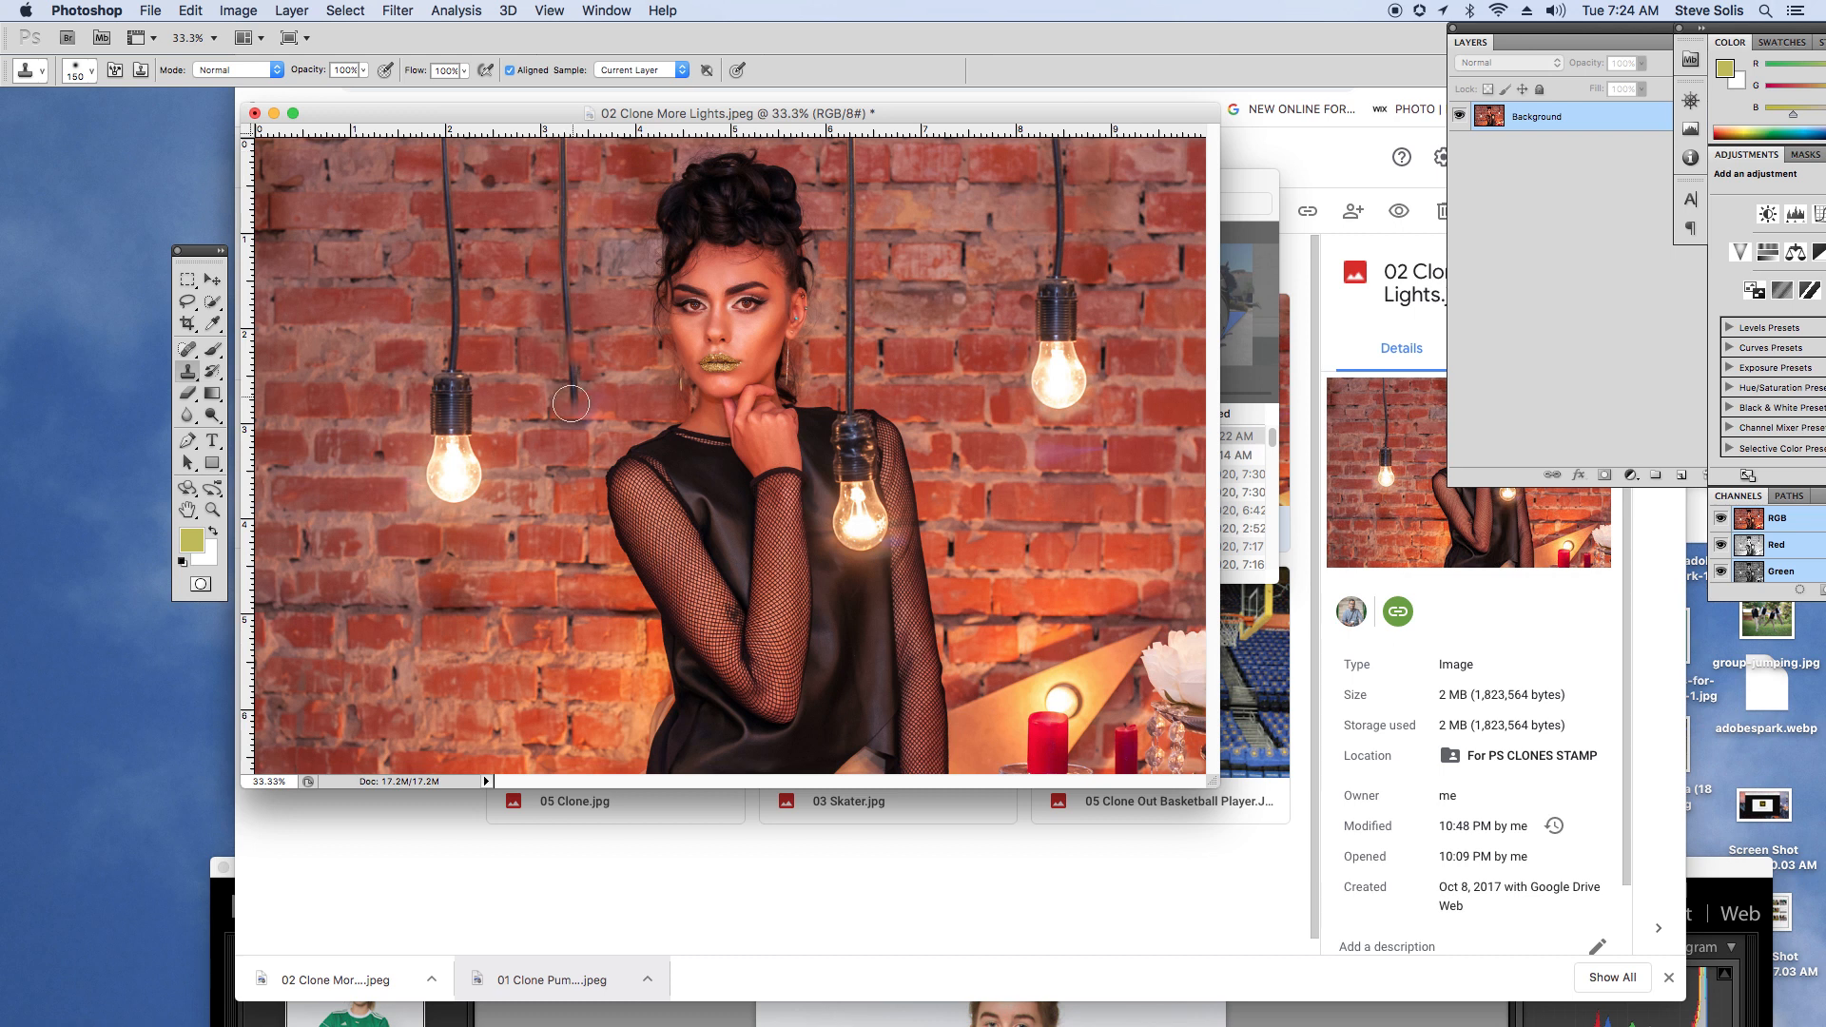
Step: Undo the misplaced dab, resample where the left cord meets its socket, and clone the socket and glowing bulb below the new cord
click(572, 404)
key(super+z)
alt+click(452, 371)
click(572, 409)
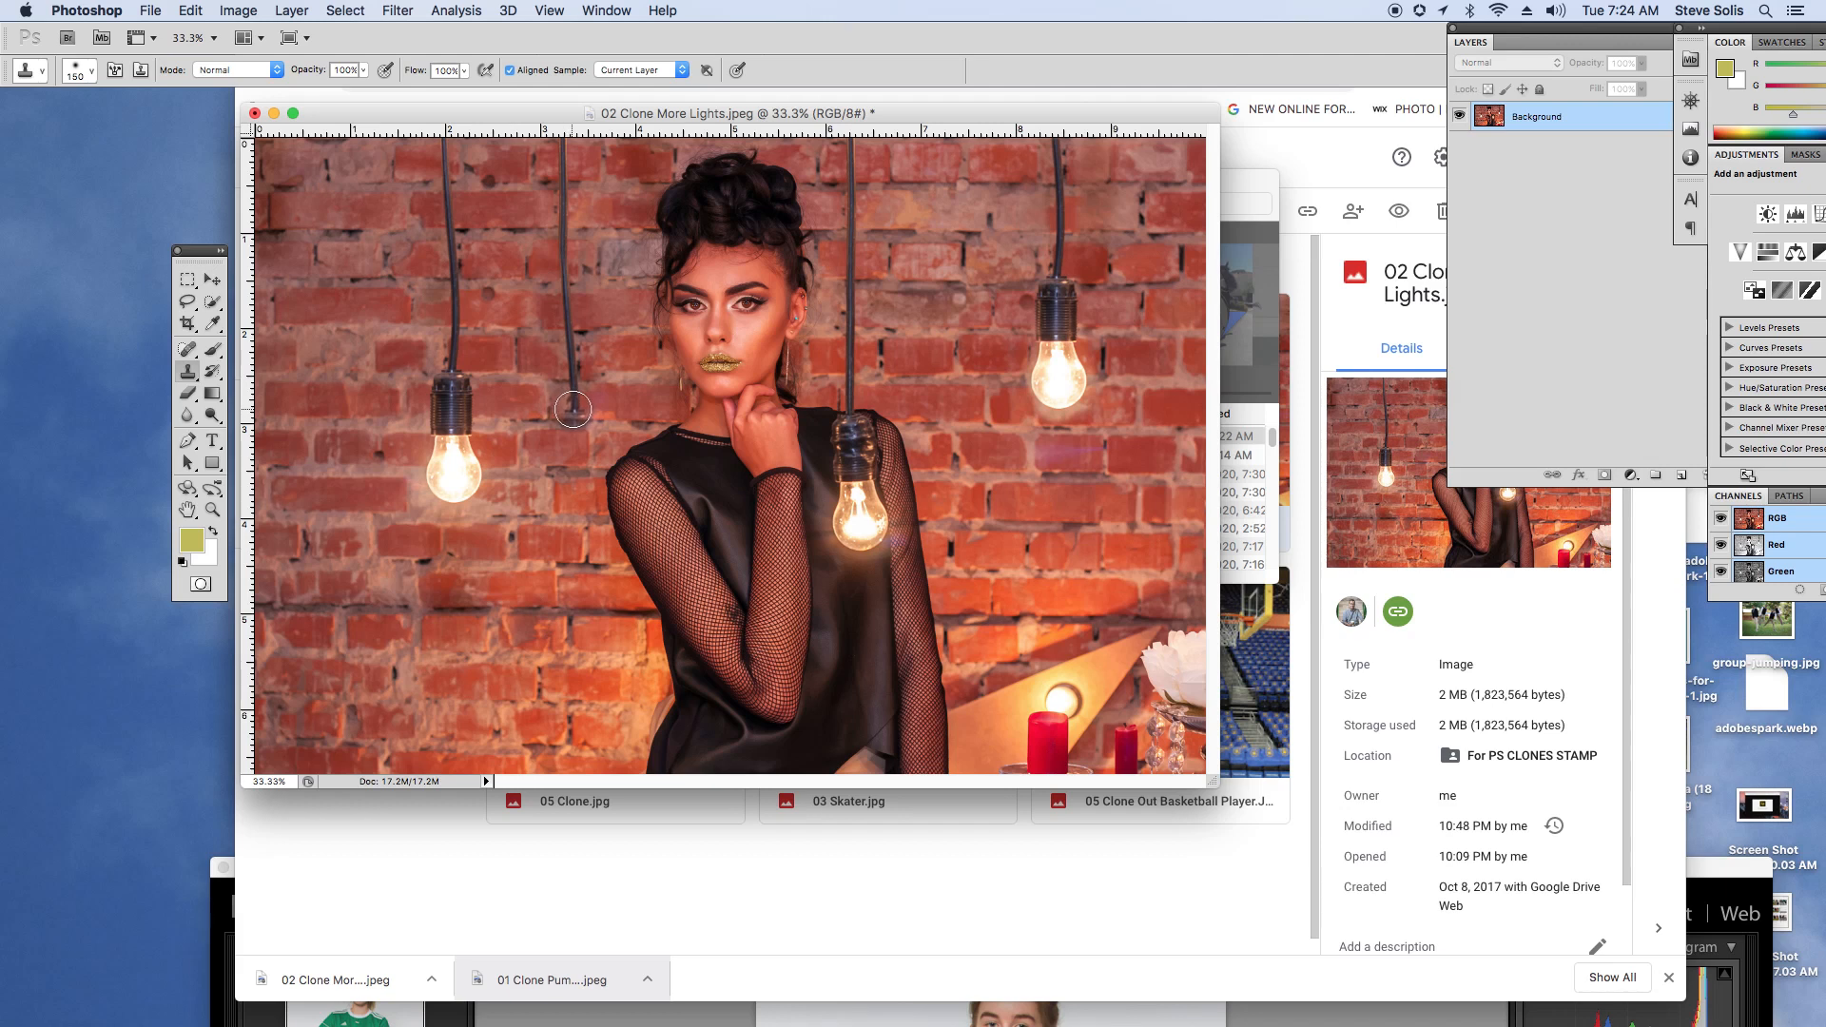
mouse_move(574, 412)
mouse_down()
mouse_move(563, 455)
mouse_move(580, 447)
mouse_move(553, 460)
mouse_move(548, 519)
mouse_move(565, 522)
mouse_move(563, 490)
mouse_move(571, 543)
mouse_move(582, 512)
mouse_up()
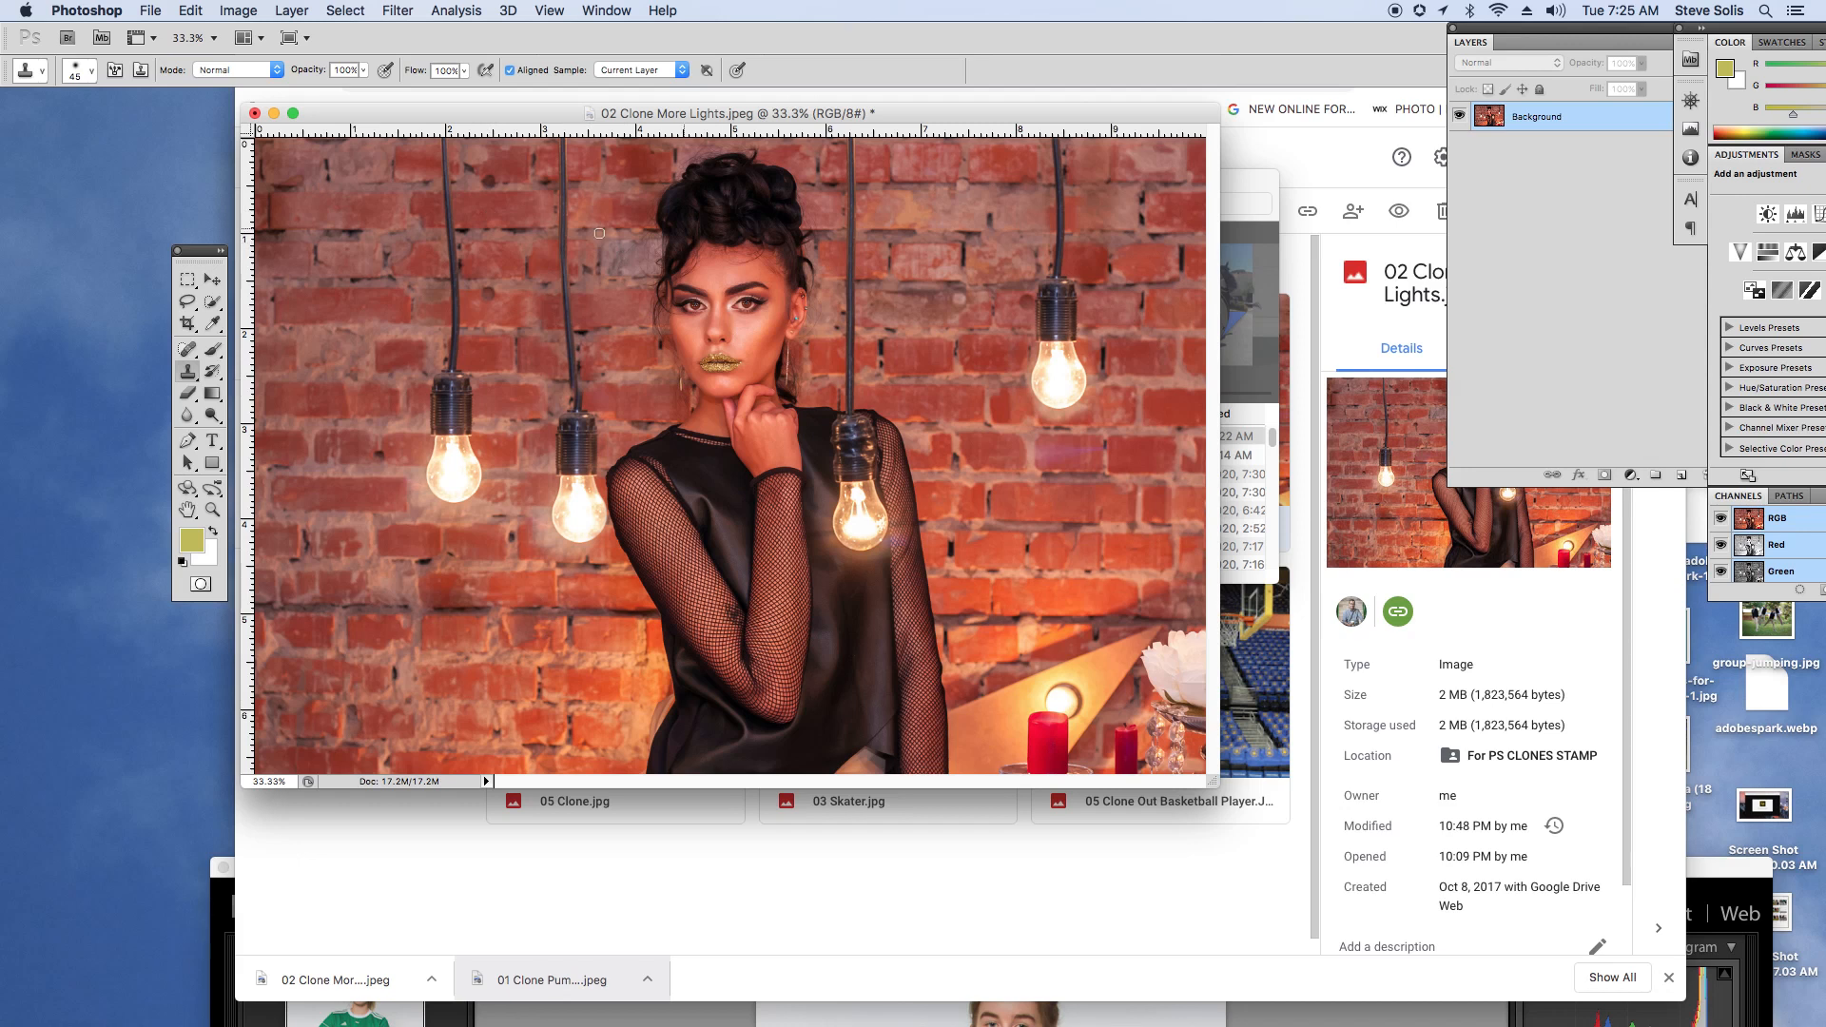
drag(515, 123, 577, 147)
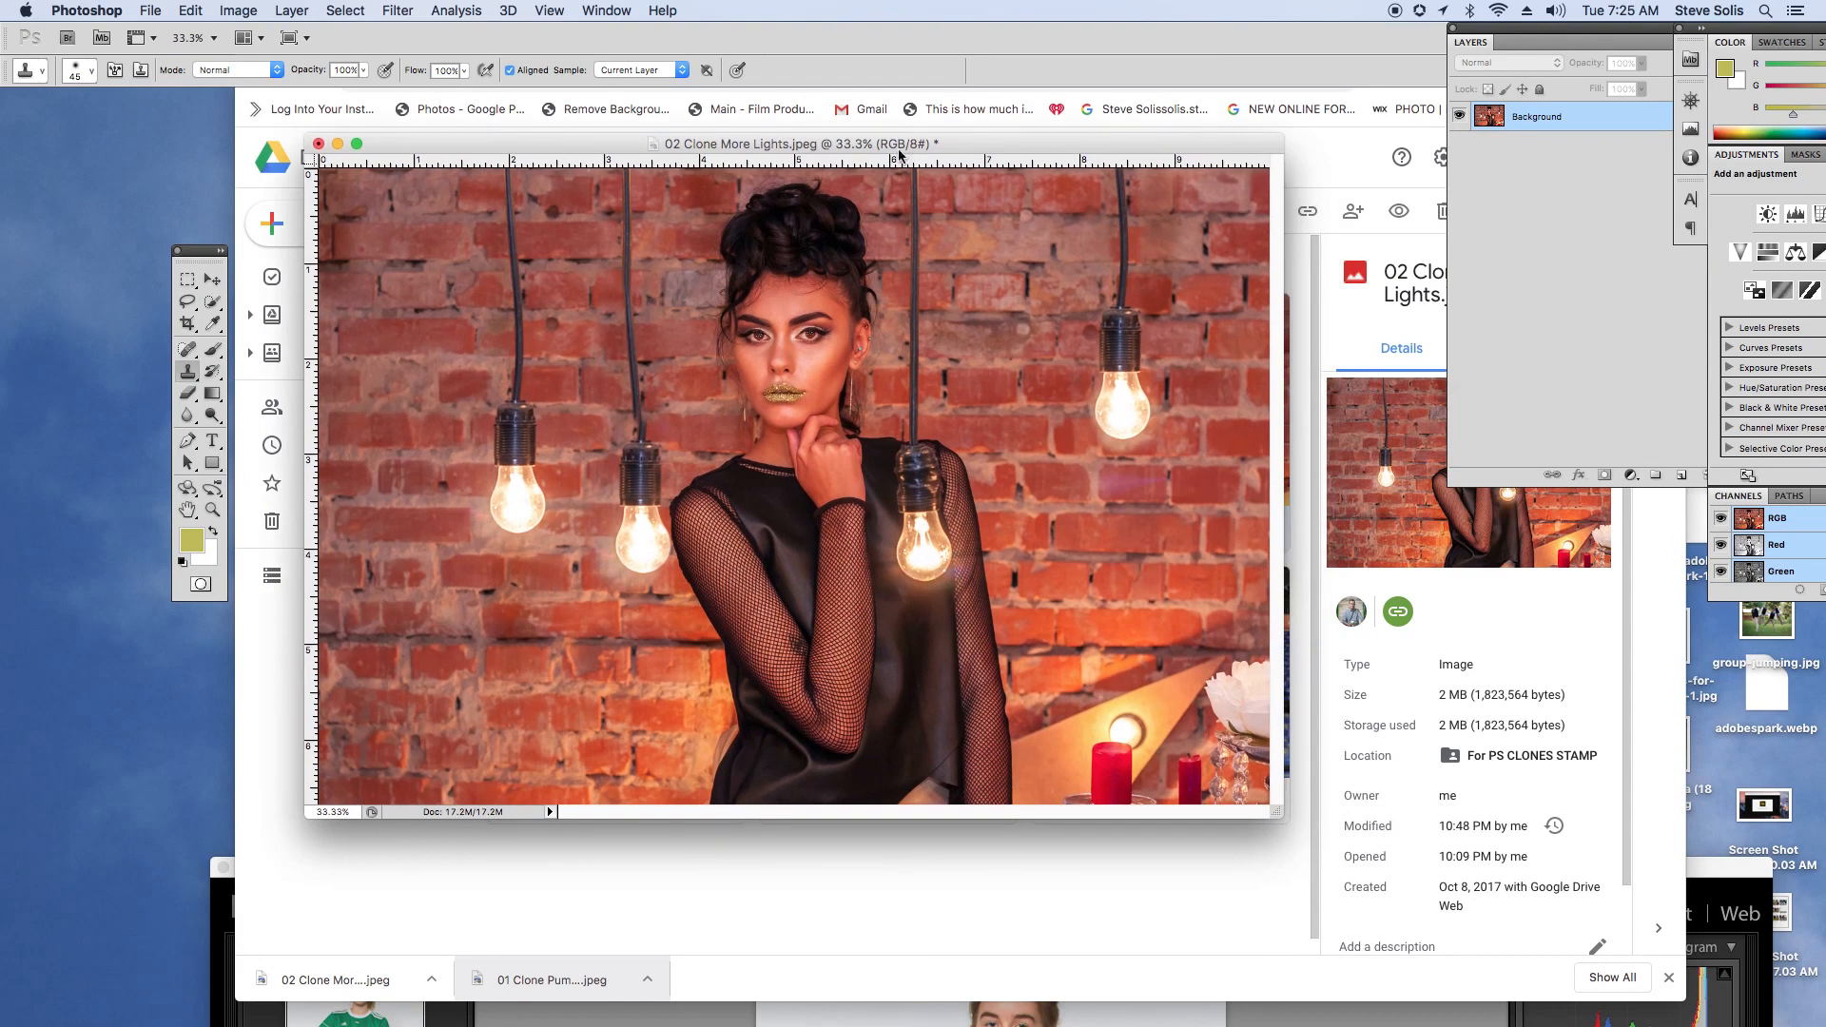